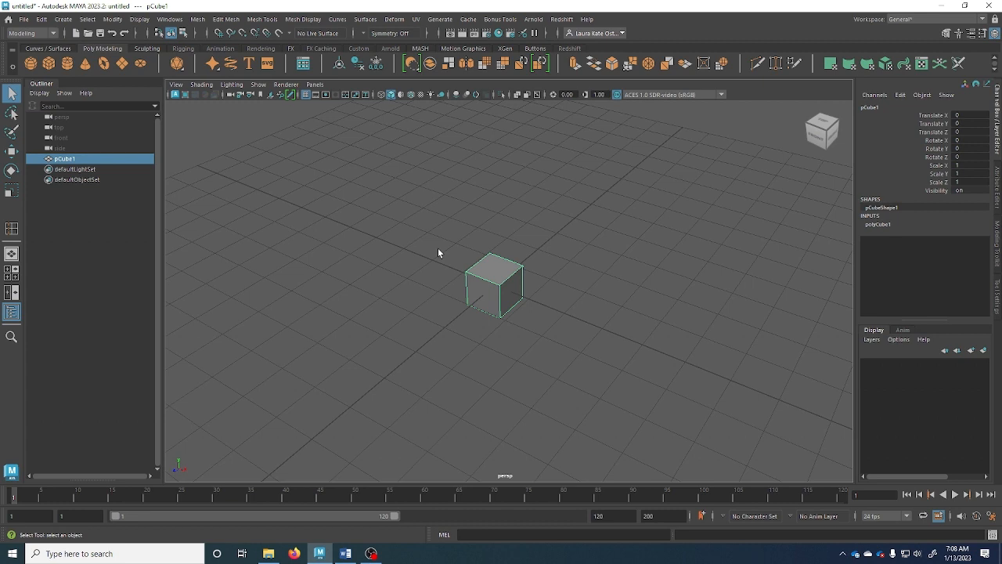
Duplicate the cube and move the copy to about X 1.39, Z -1.59.
scroll(438, 247, down, 3)
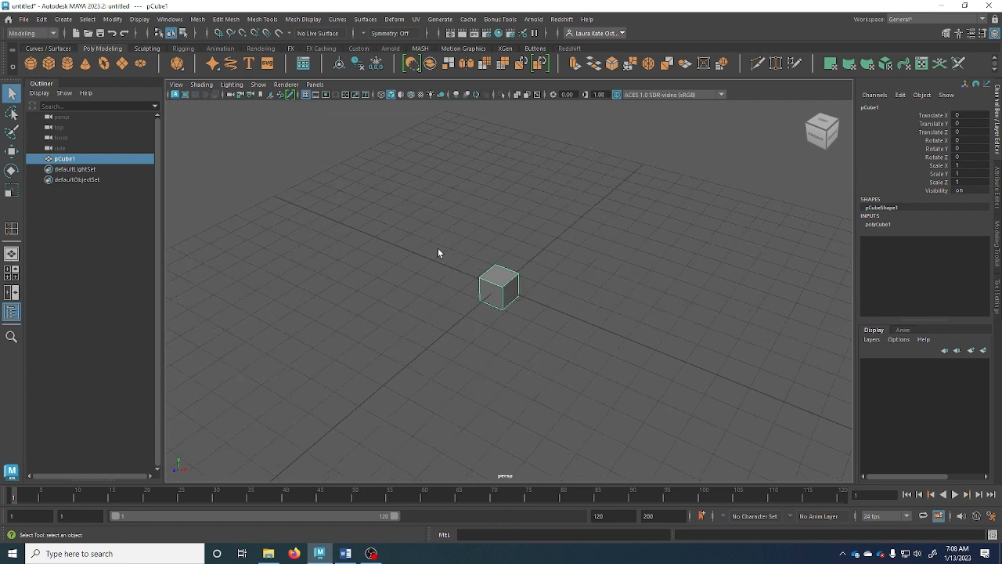
scroll(513, 233, down, 2)
alt+middle_drag(513, 233, 511, 231)
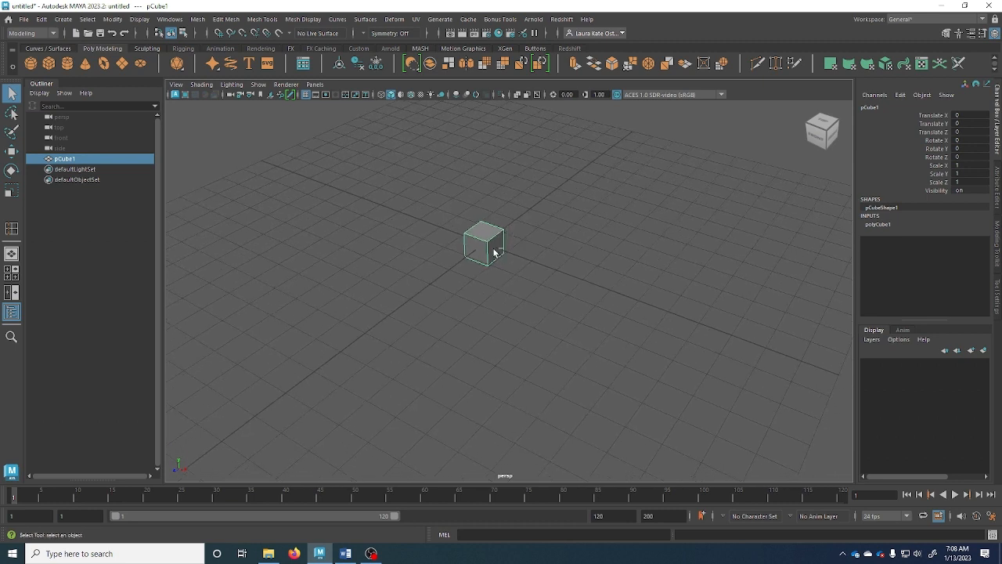
key(ctrl+d)
key(w)
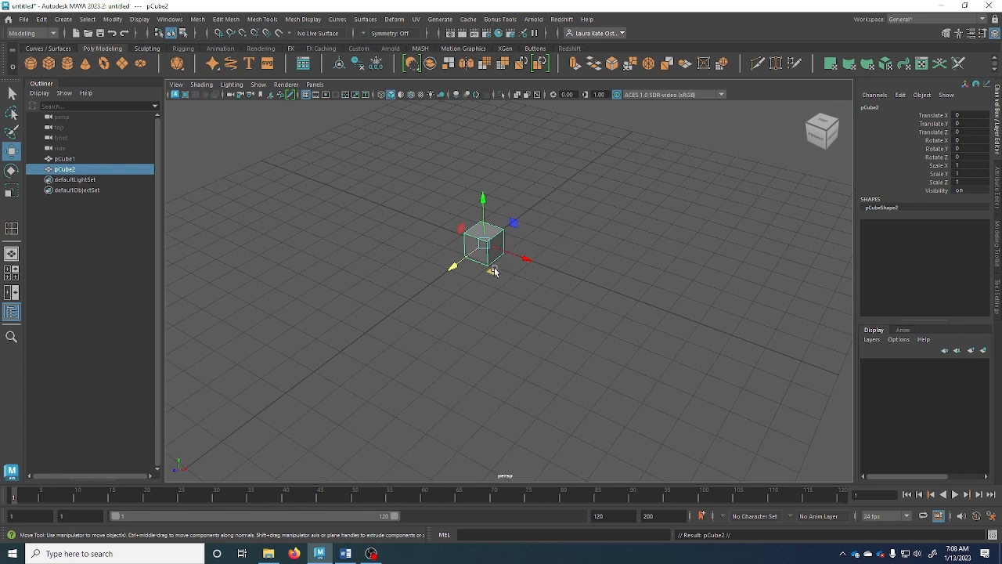
drag(490, 276, 534, 246)
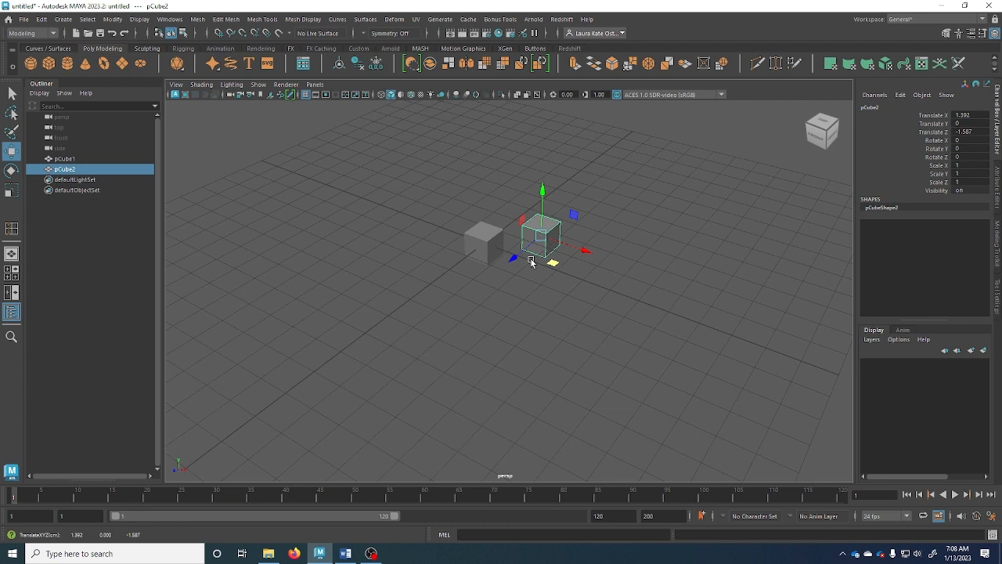
Isolate the duplicate cube, turn the isolation off again, and delete the duplicate.
click(501, 94)
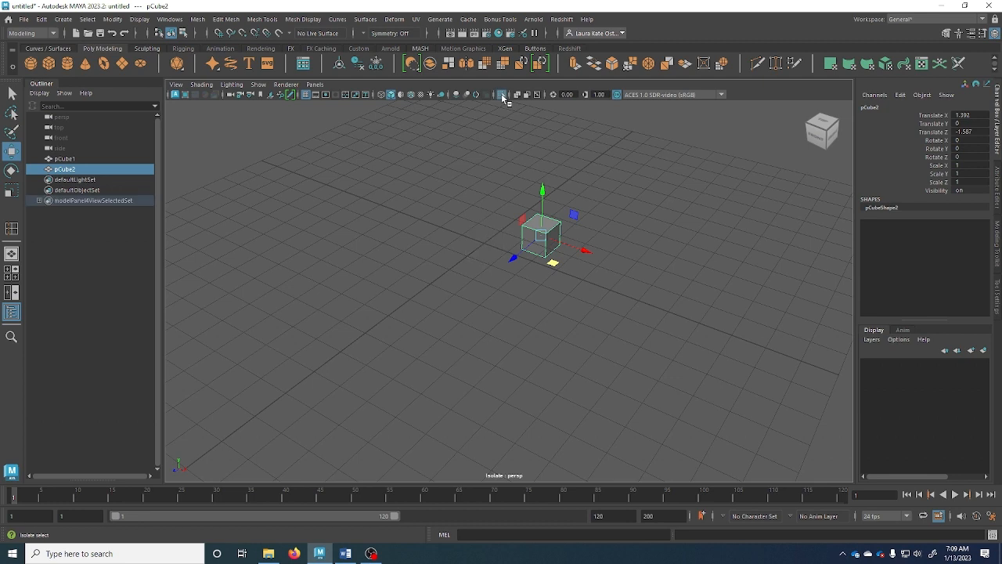
click(501, 94)
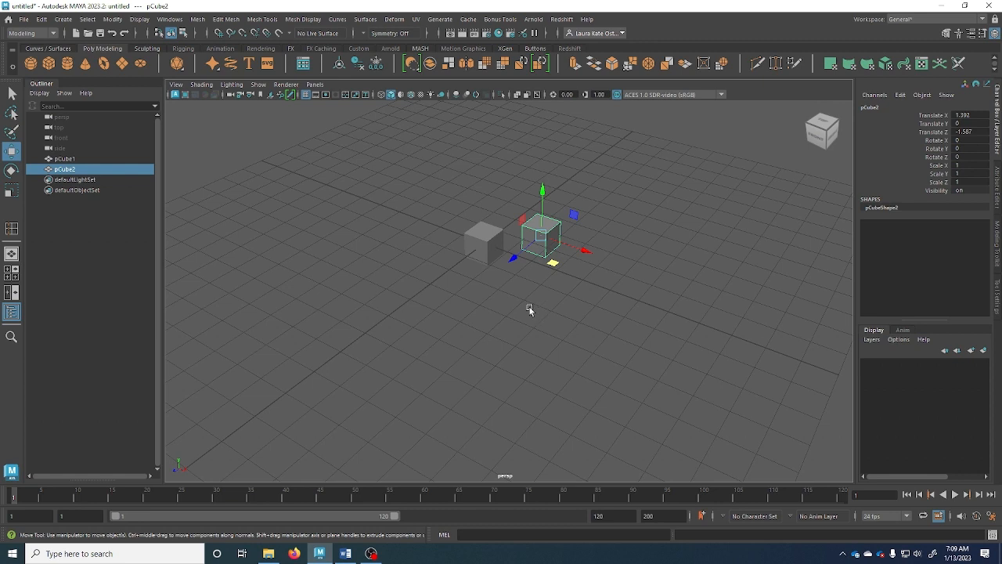
click(655, 246)
click(544, 232)
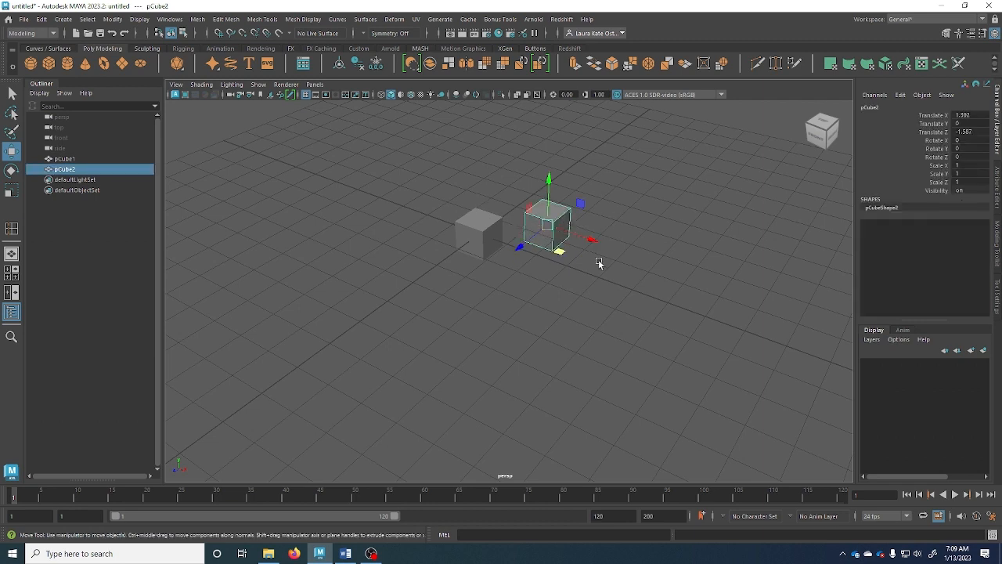
key(Delete)
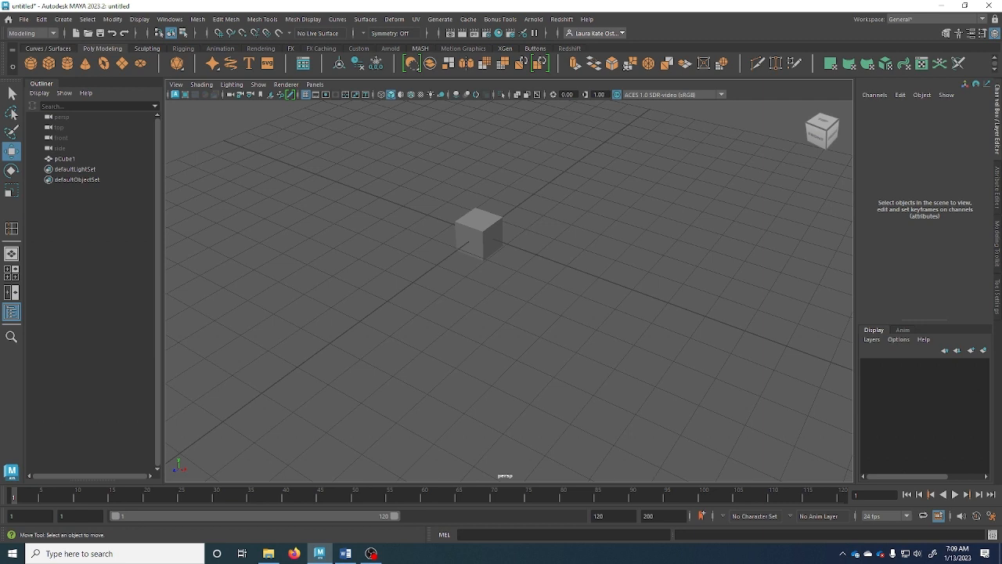
Open the Duplicate Special options for the original cube and group the copies under a new group.
click(43, 19)
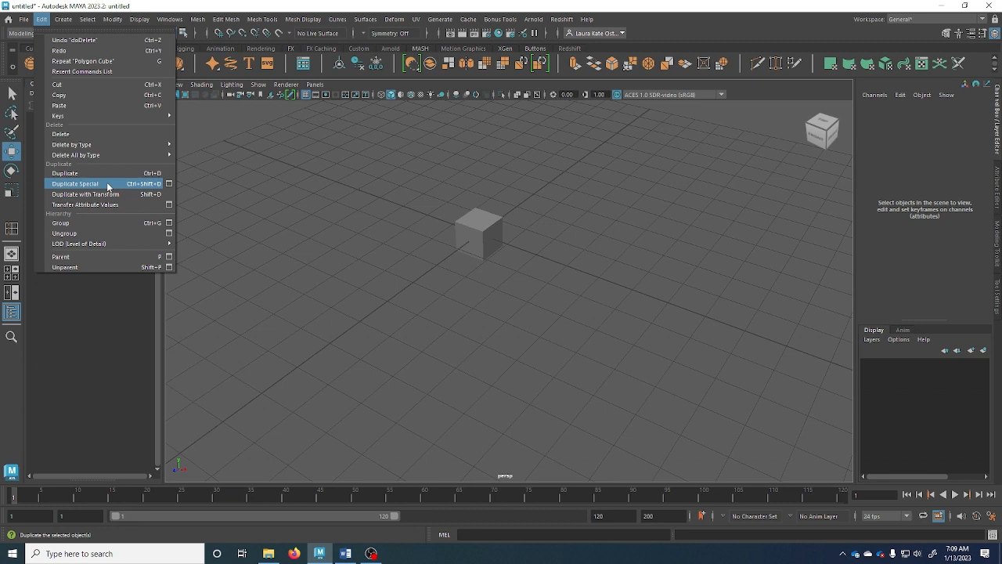
click(481, 237)
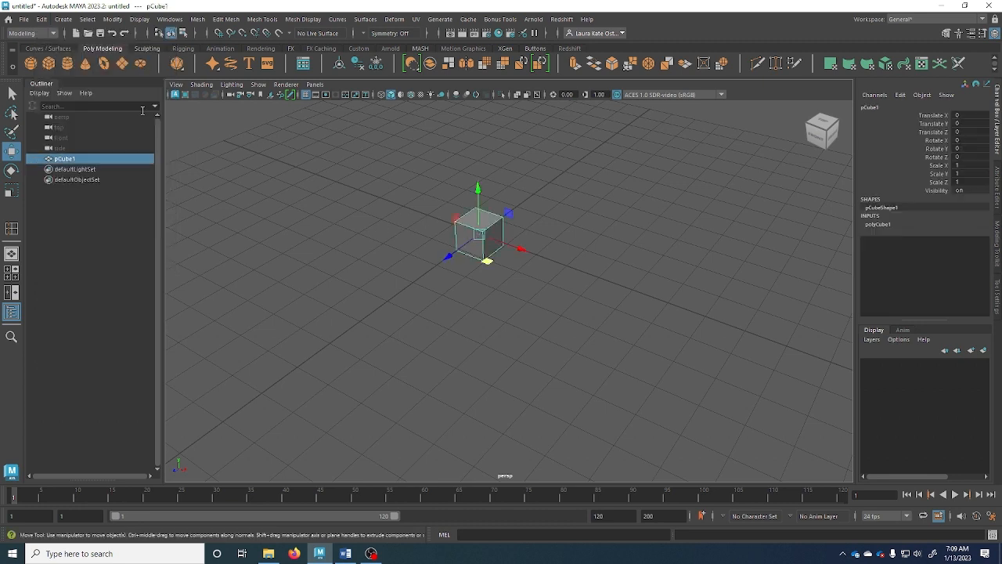
key(q)
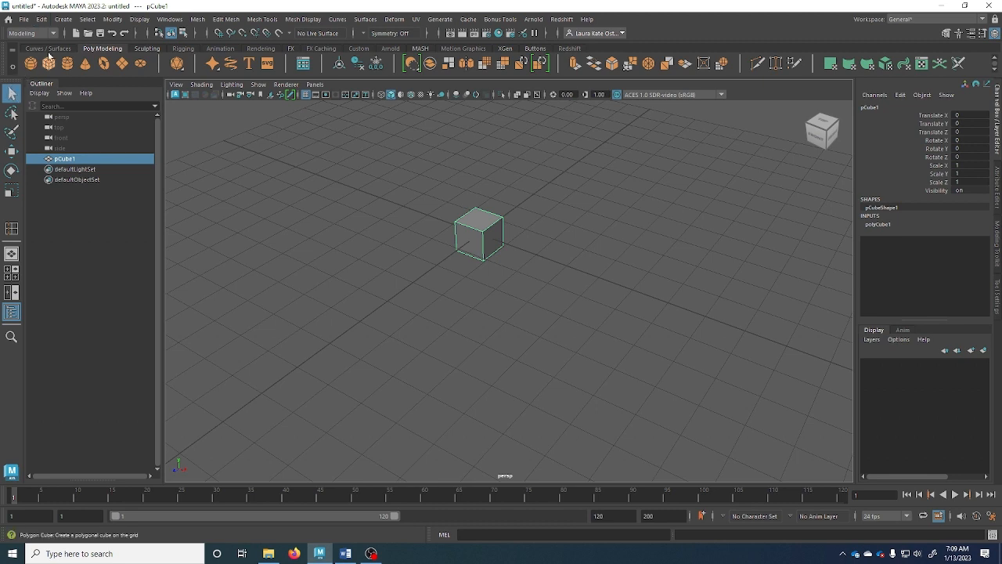
click(41, 21)
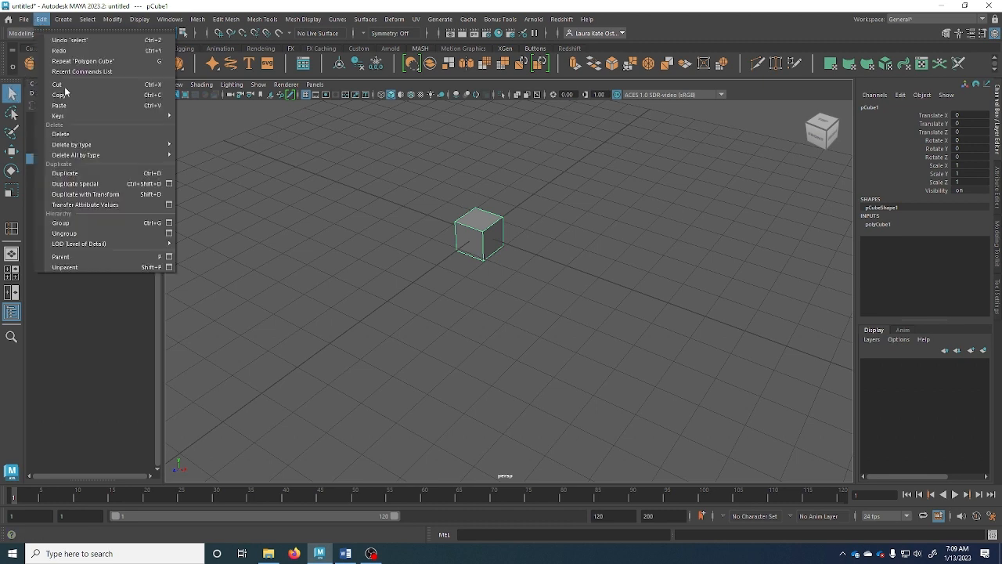
click(169, 184)
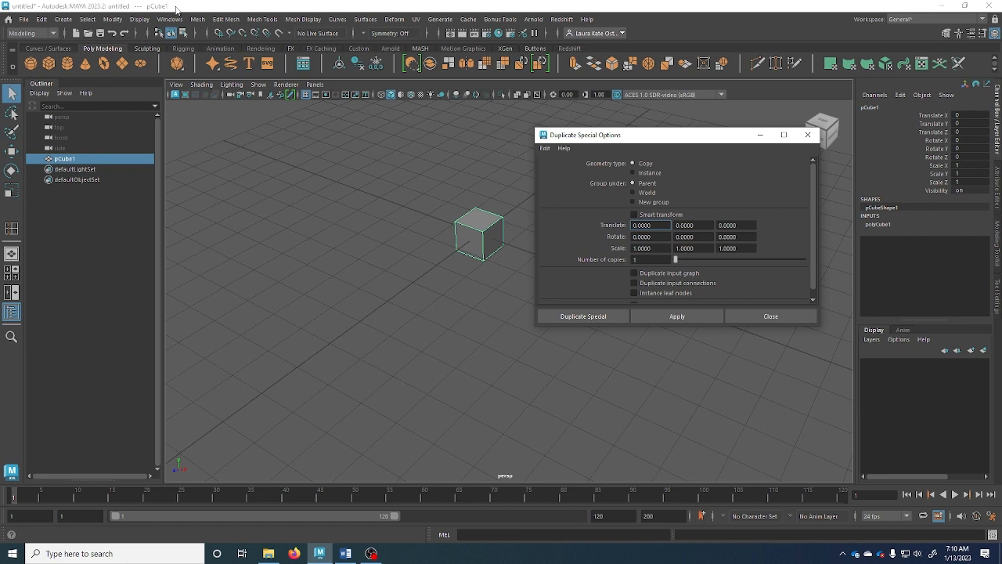
click(632, 202)
scroll(601, 240, down, 1)
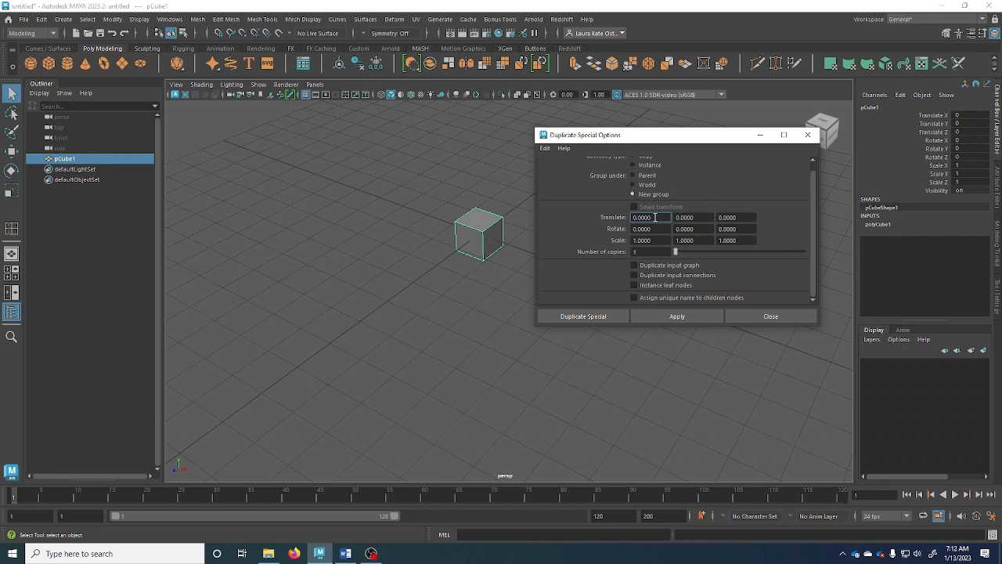
Create five copies of the cube with Duplicate Special, using a Translate X of 5.
drag(651, 217, 626, 219)
text(5)
drag(646, 251, 610, 252)
text(5)
key(Return)
scroll(462, 266, down, 1)
alt+middle_drag(462, 265, 340, 324)
scroll(340, 324, down, 1)
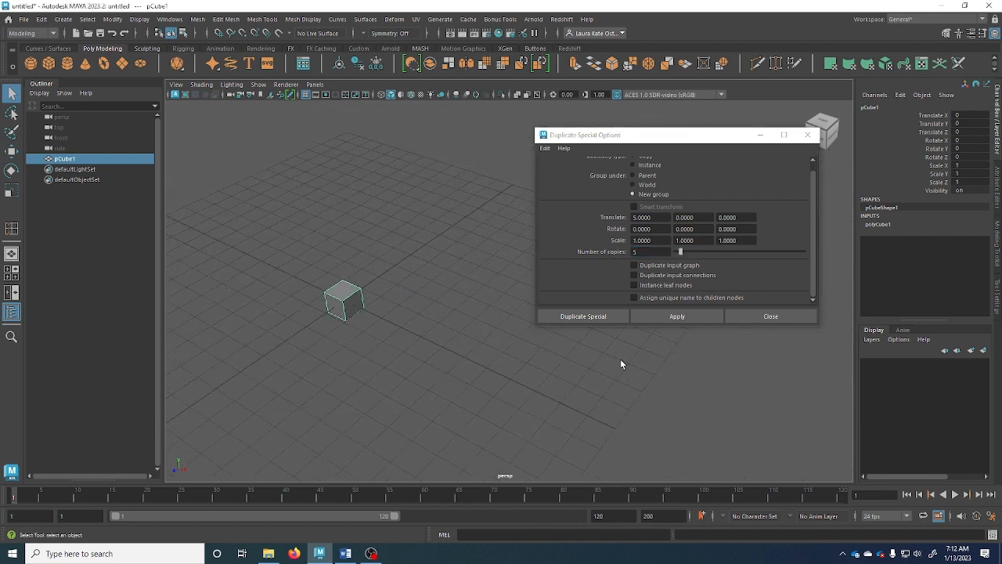
click(650, 318)
scroll(478, 377, down, 1)
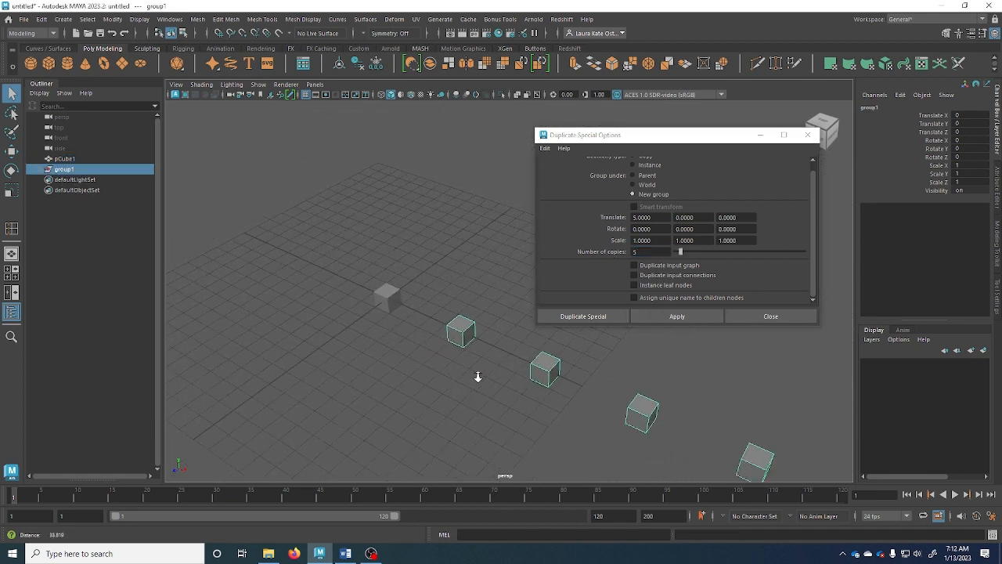
alt+drag(478, 377, 446, 423)
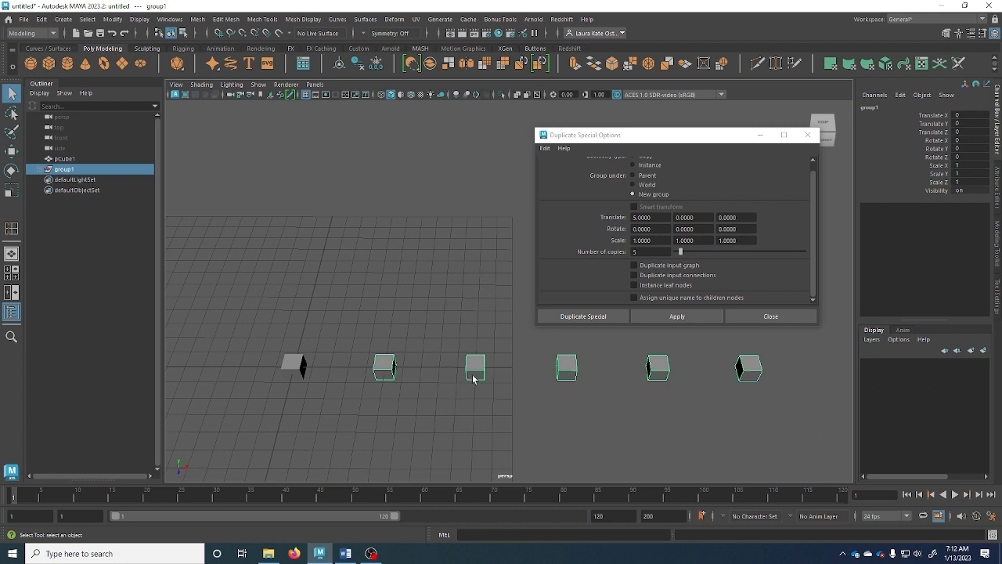
Undo the row of duplicated cubes and reset the Duplicate Special Translate X to 0.
key(ctrl+z)
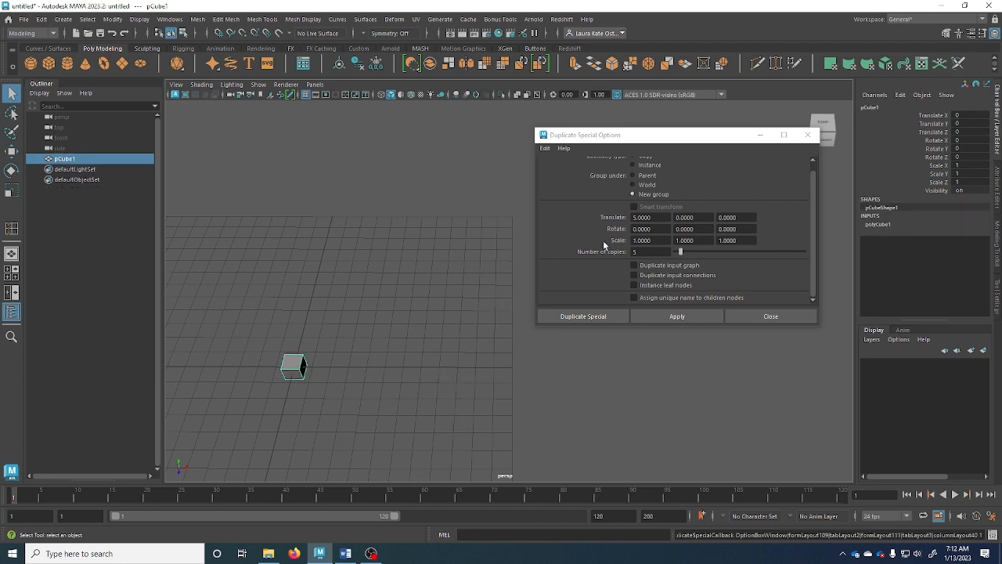
drag(654, 219, 587, 216)
text(0)
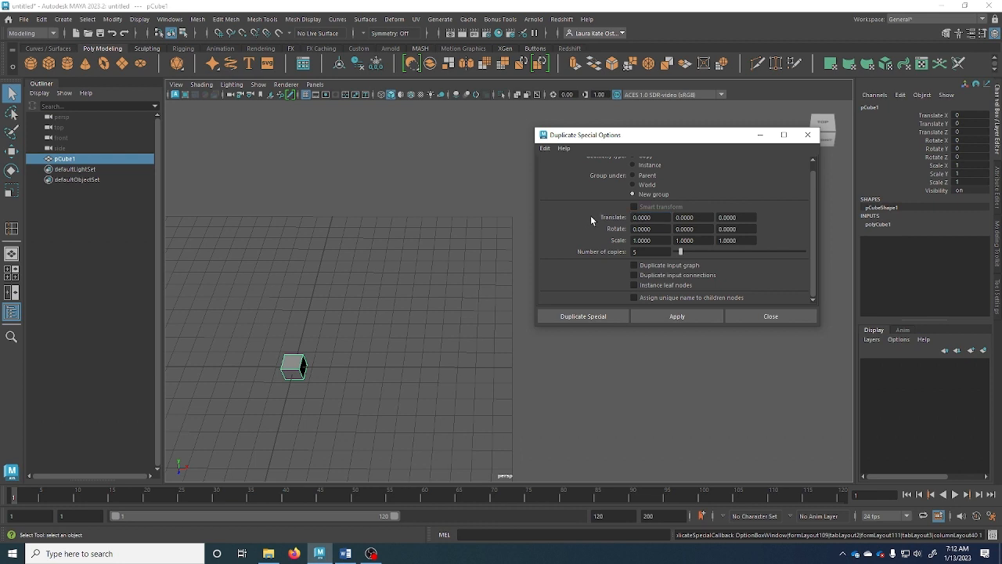
Set Rotate Y to 5 and create the copies of the cube, then inspect the rotated stack up close.
click(700, 229)
drag(701, 229, 620, 231)
text(5)
click(650, 315)
alt+right_drag(366, 368, 454, 372)
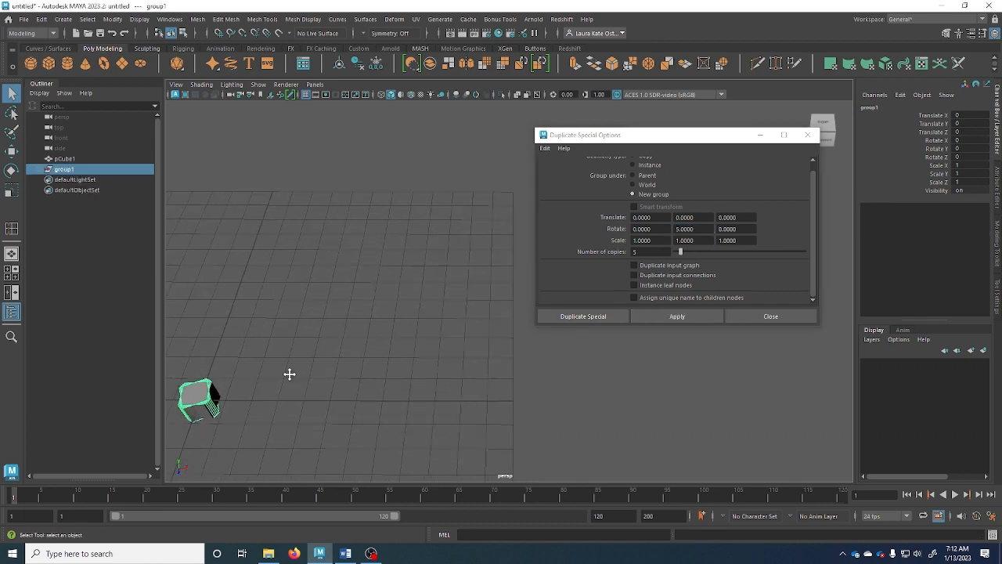
alt+middle_drag(288, 373, 450, 325)
alt+right_drag(351, 328, 340, 365)
alt+middle_drag(339, 365, 459, 317)
alt+right_drag(460, 317, 509, 321)
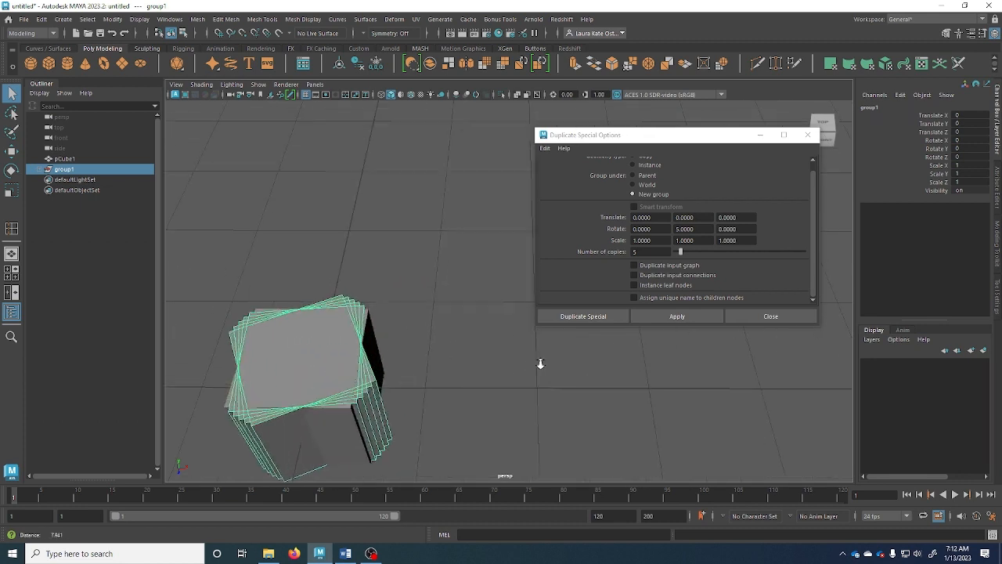
alt+middle_drag(509, 321, 495, 289)
click(338, 326)
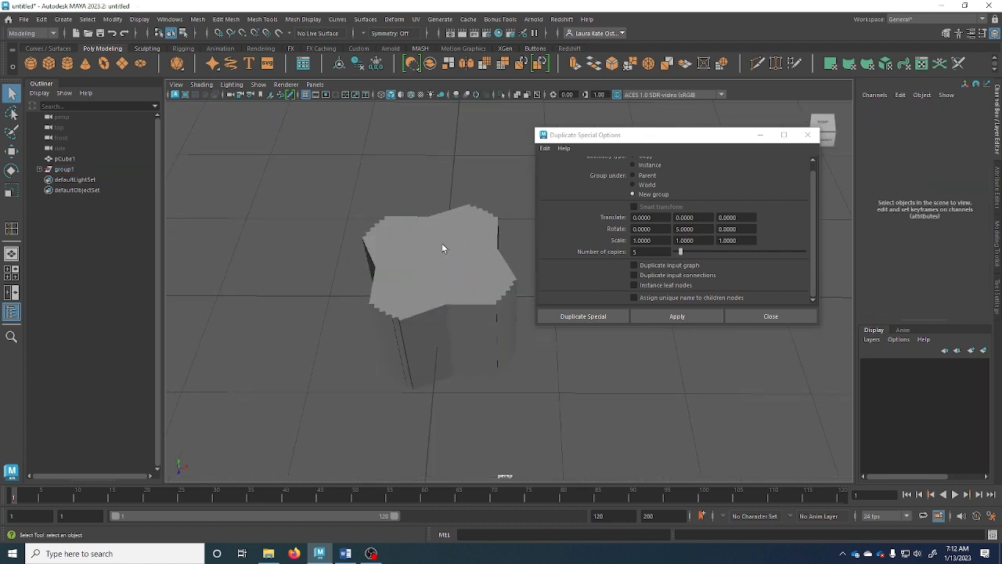
click(388, 244)
Undo the rotated copies so that only the original cube is left selected.
key(ctrl+z)
key(ctrl+z)
key(ctrl+z)
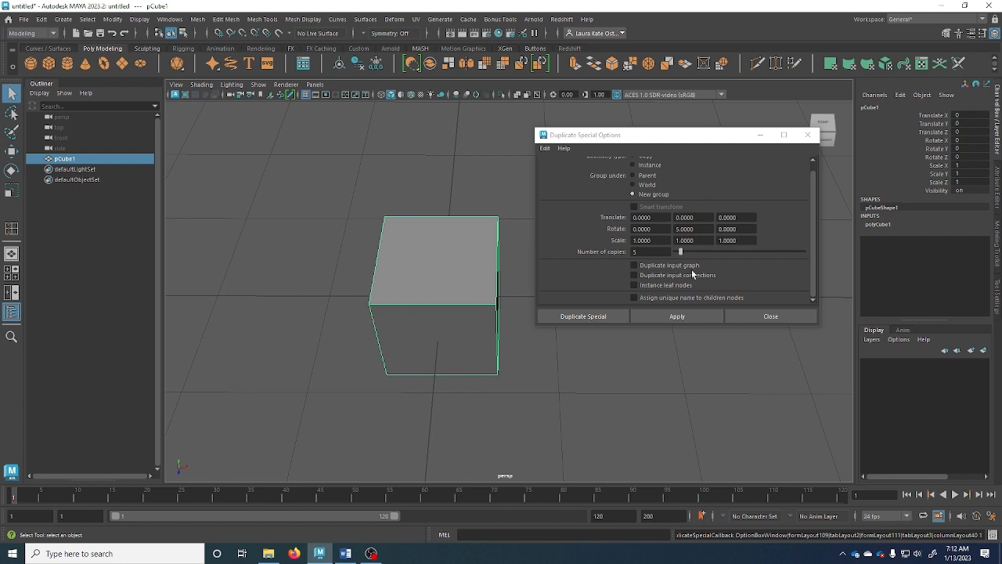
Set Translate X to 5 and create copies that combine this offset with the Y rotation.
click(658, 217)
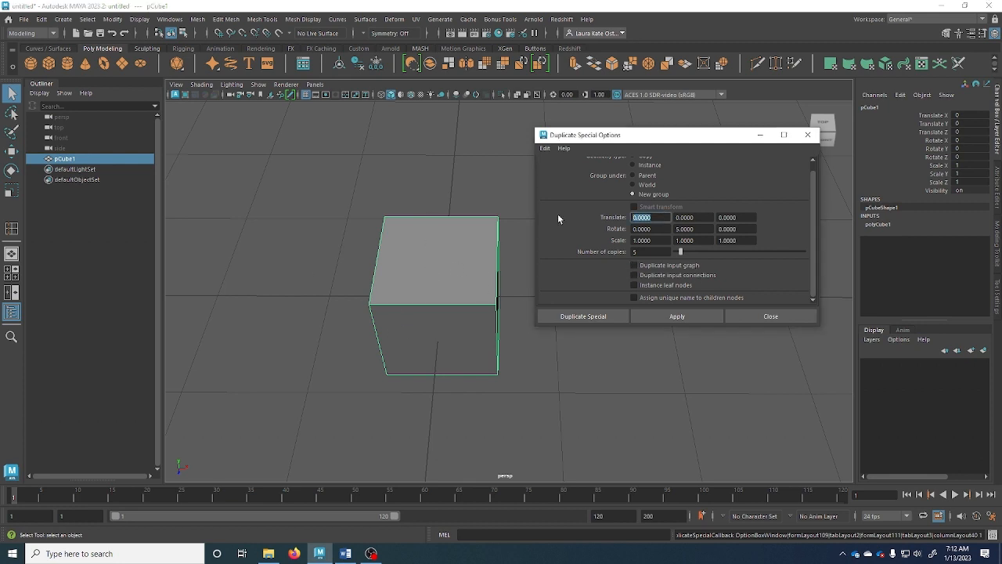
text(5)
key(Return)
scroll(446, 277, down, 5)
click(689, 315)
scroll(426, 358, down, 3)
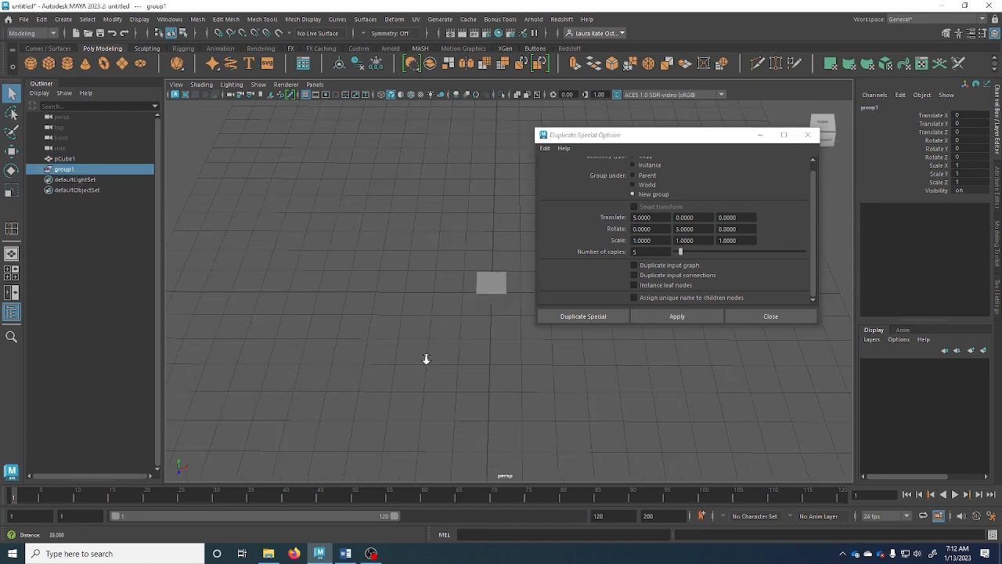
alt+right_drag(426, 359, 365, 357)
alt+right_drag(616, 392, 509, 387)
alt+middle_drag(509, 388, 315, 498)
alt+right_drag(485, 399, 384, 403)
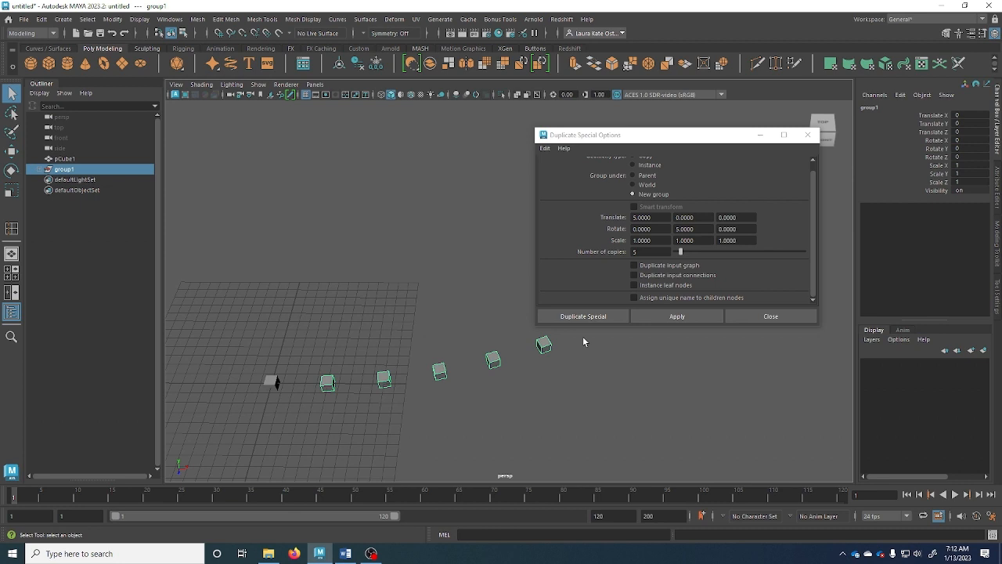
Set the number of copies to 50 and apply Duplicate Special to the selected group of cubes.
double_click(655, 252)
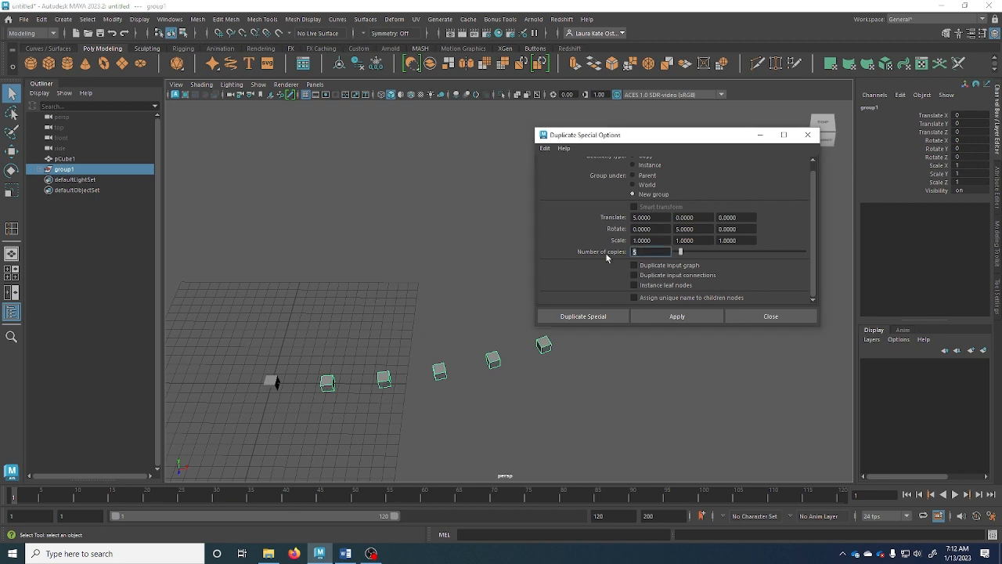
text(50)
click(646, 317)
alt+drag(645, 320, 448, 279)
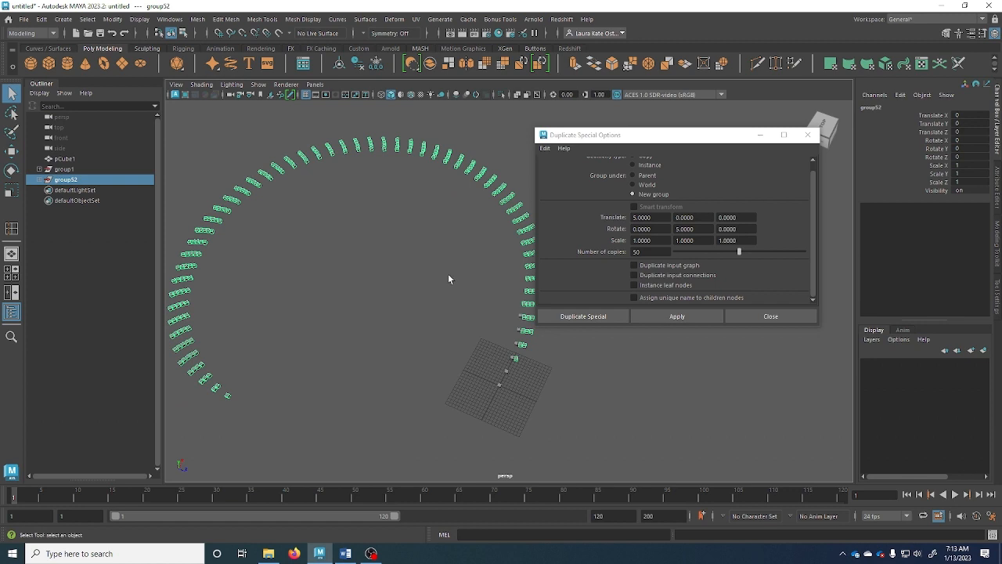
Undo the last two Duplicate Special operations, back to the single original cube.
key(ctrl+z)
key(ctrl+z)
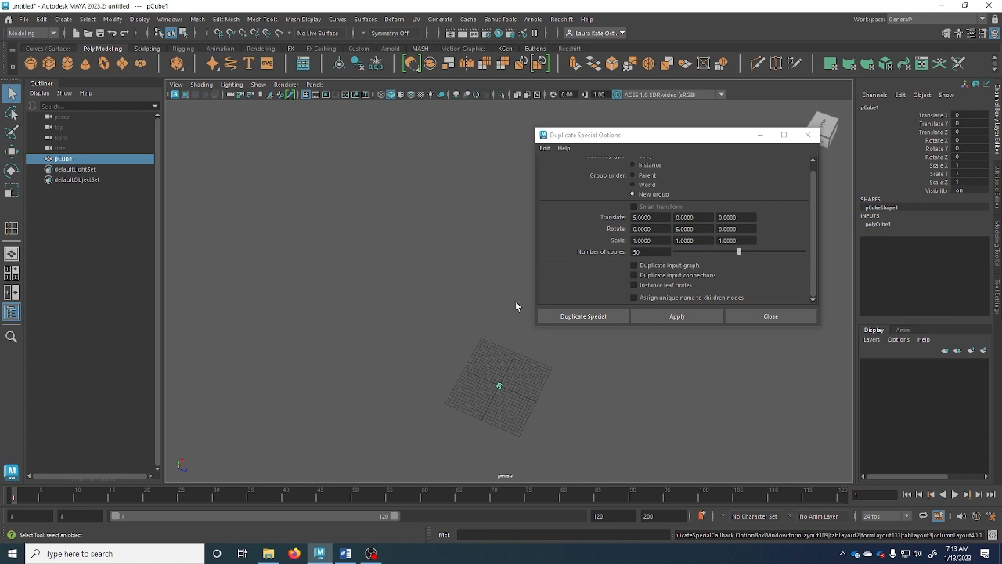
scroll(501, 316, up, 5)
alt+middle_drag(411, 375, 336, 177)
scroll(484, 302, up, 5)
alt+middle_drag(483, 303, 622, 305)
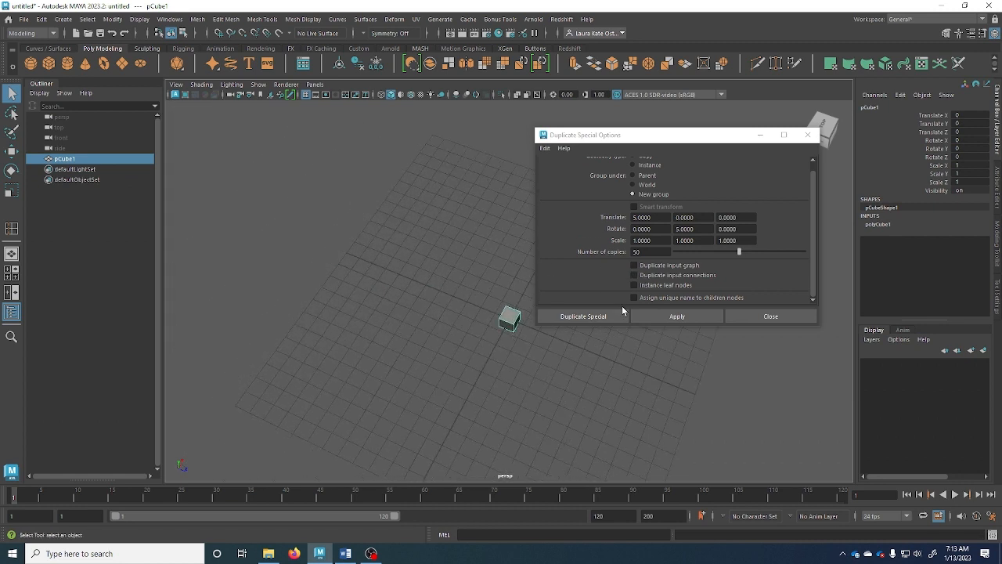
Reset the Translate X and Rotate Y values of Duplicate Special to 0.
click(650, 217)
key(BackSpace)
key(BackSpace)
key(BackSpace)
key(BackSpace)
key(BackSpace)
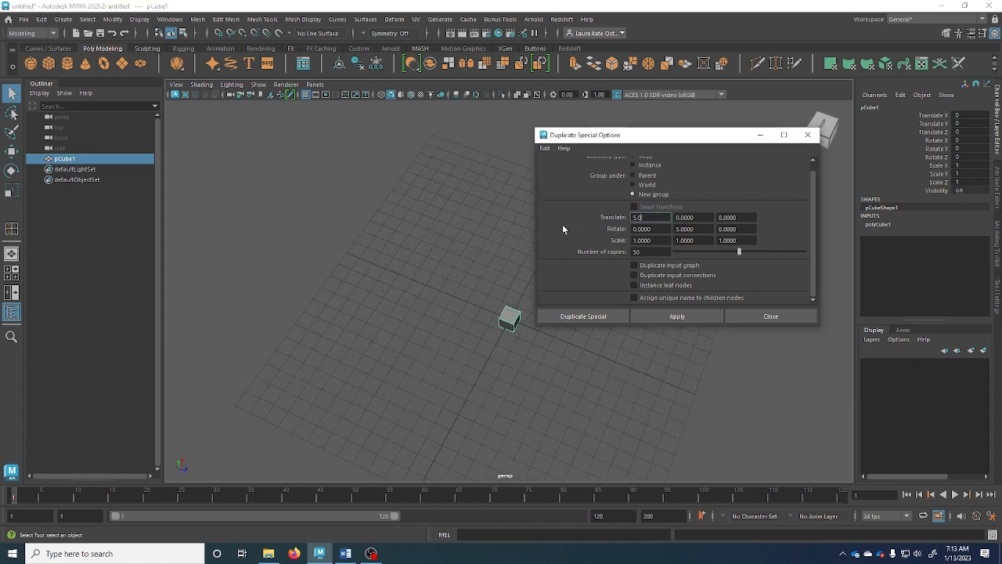
text(0)
key(Return)
drag(708, 227, 593, 220)
text(0)
key(Return)
Set the number of copies in Duplicate Special to 5.
drag(658, 250, 584, 254)
text(5)
key(Return)
alt+drag(460, 297, 525, 297)
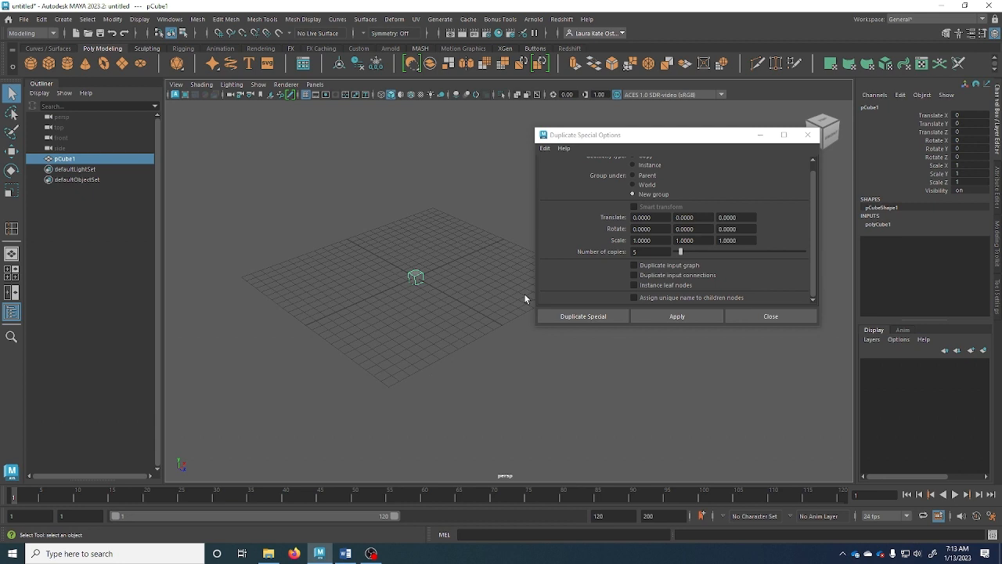
Set the Duplicate Special scale to 5 in X, Y and Z.
click(667, 239)
key(BackSpace)
key(BackSpace)
key(BackSpace)
key(BackSpace)
key(BackSpace)
key(BackSpace)
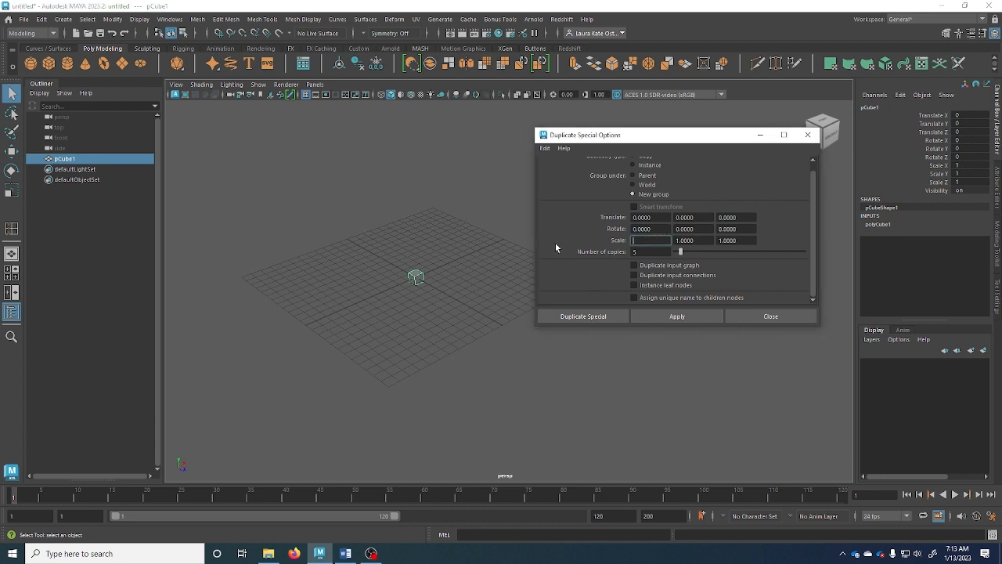
text(5)
key(Tab)
text(5)
key(Tab)
text(5)
key(Return)
Create the scaled copies of the cube and inspect their sizes.
click(637, 316)
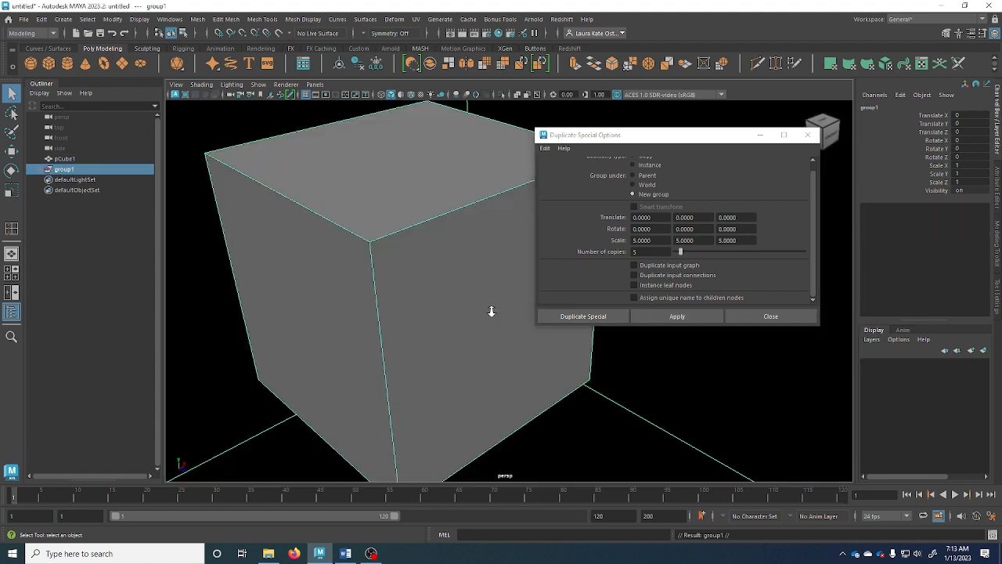
scroll(311, 322, up, 3)
scroll(311, 322, down, 6)
scroll(337, 340, up, 6)
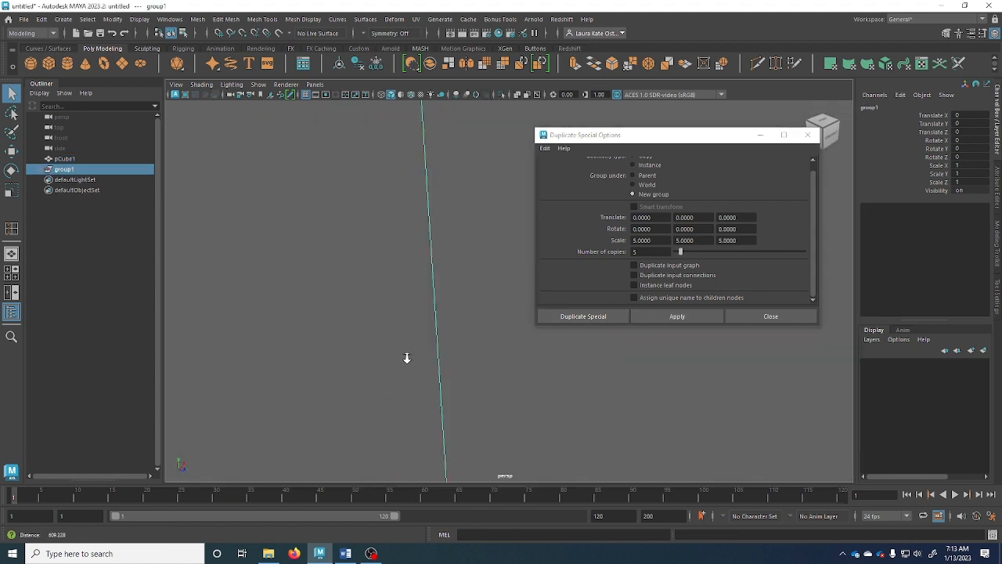
Examine the nested scaled copies of the cube from near and far.
scroll(470, 357, down, 4)
scroll(376, 374, up, 3)
scroll(570, 371, down, 3)
scroll(376, 384, up, 3)
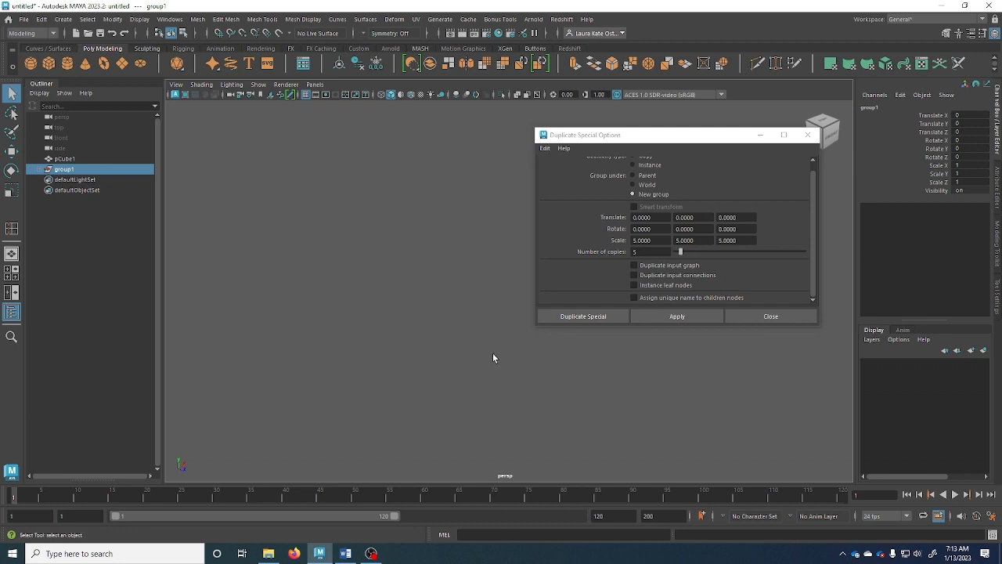
scroll(492, 352, down, 2)
scroll(516, 342, down, 8)
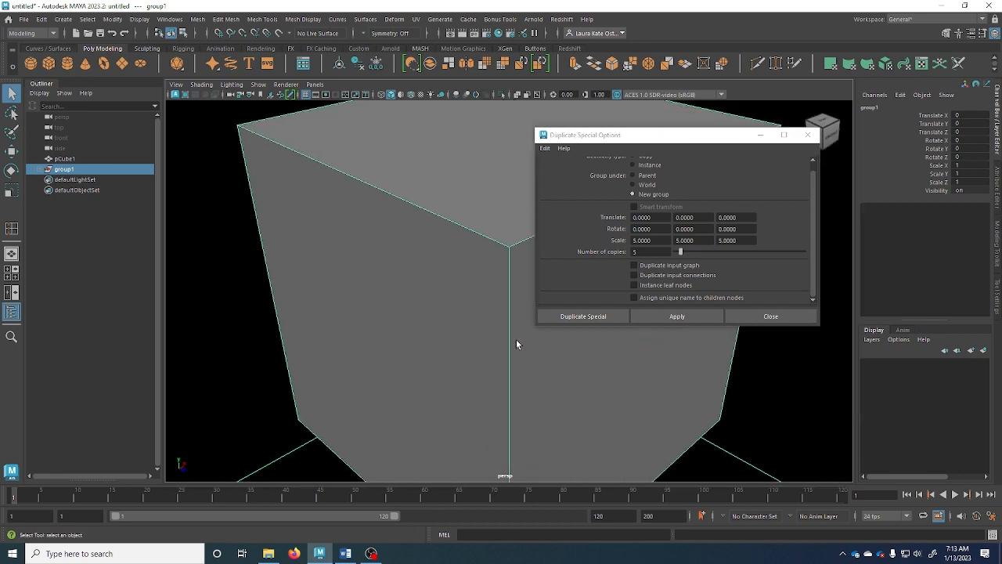
scroll(516, 343, up, 3)
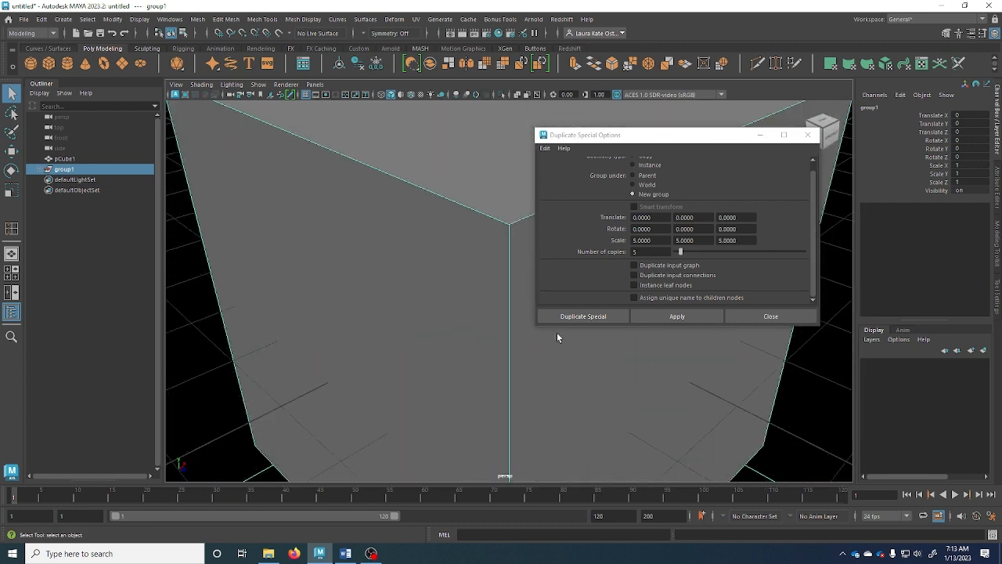
Try duplicating the group of scaled cubes with Translate X set to 100 in Duplicate Special.
click(659, 218)
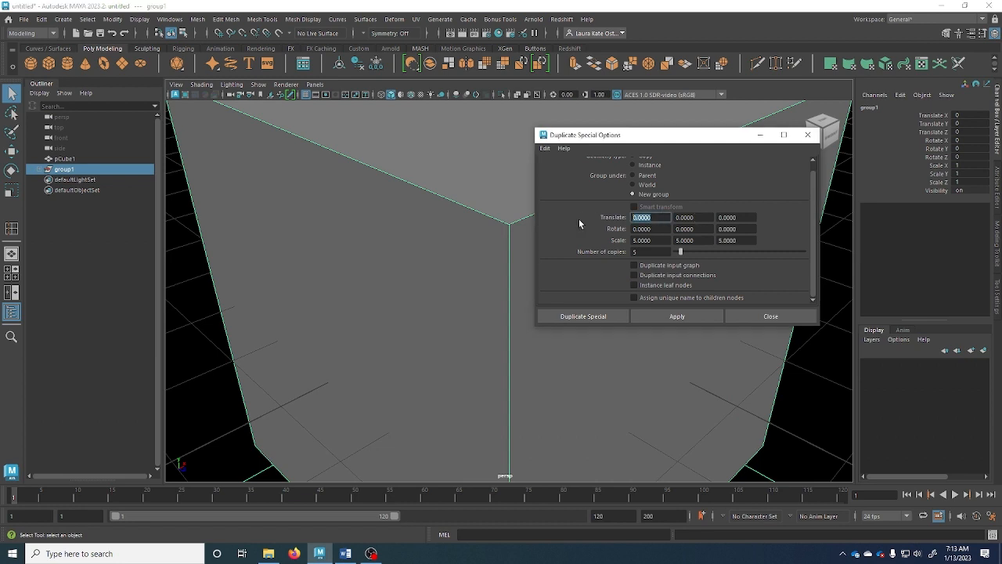
text(100)
key(Return)
click(675, 317)
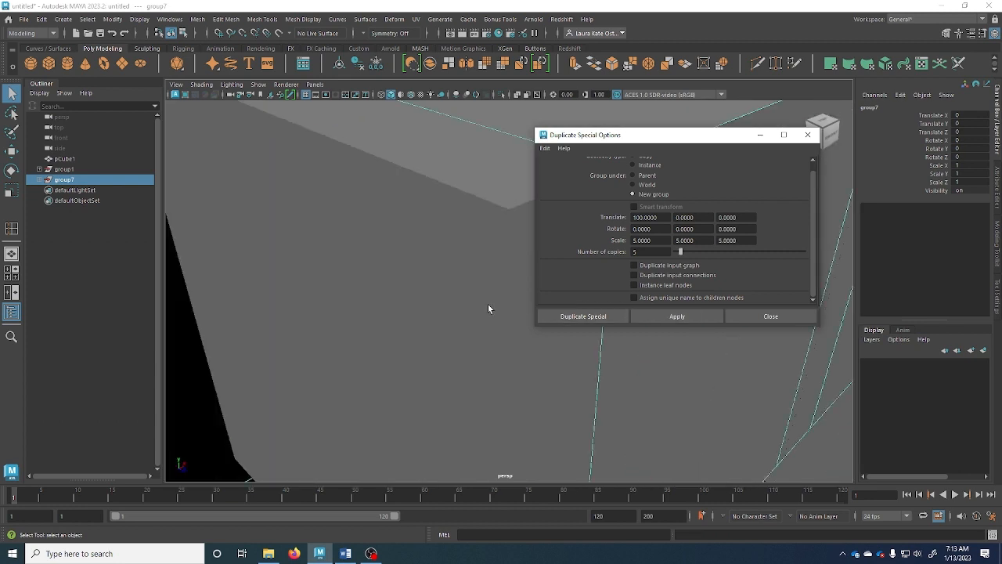
scroll(489, 308, down, 8)
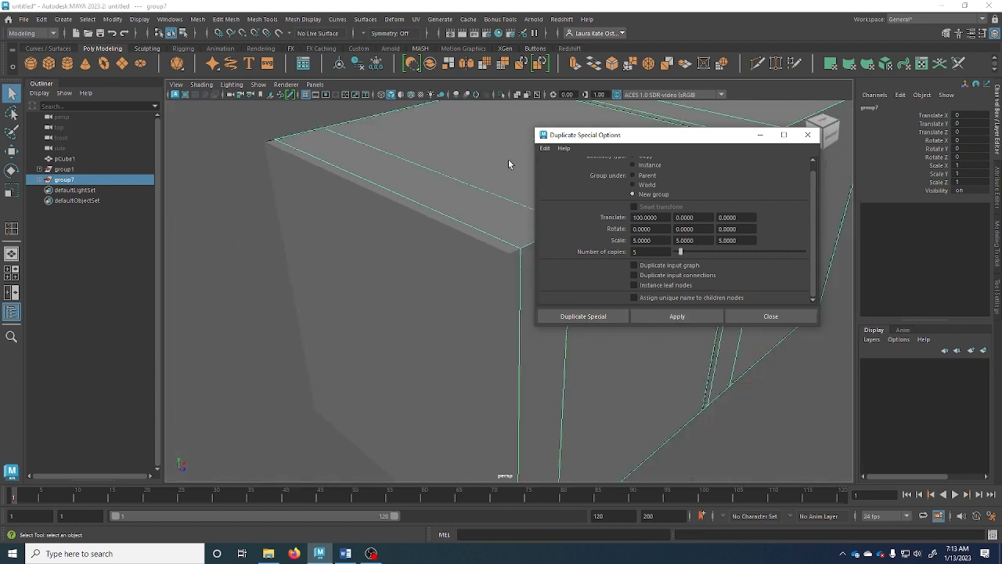
Undo the scaled duplications and delete the second cube, keeping only the original.
key(ctrl+z)
key(ctrl+z)
key(ctrl+z)
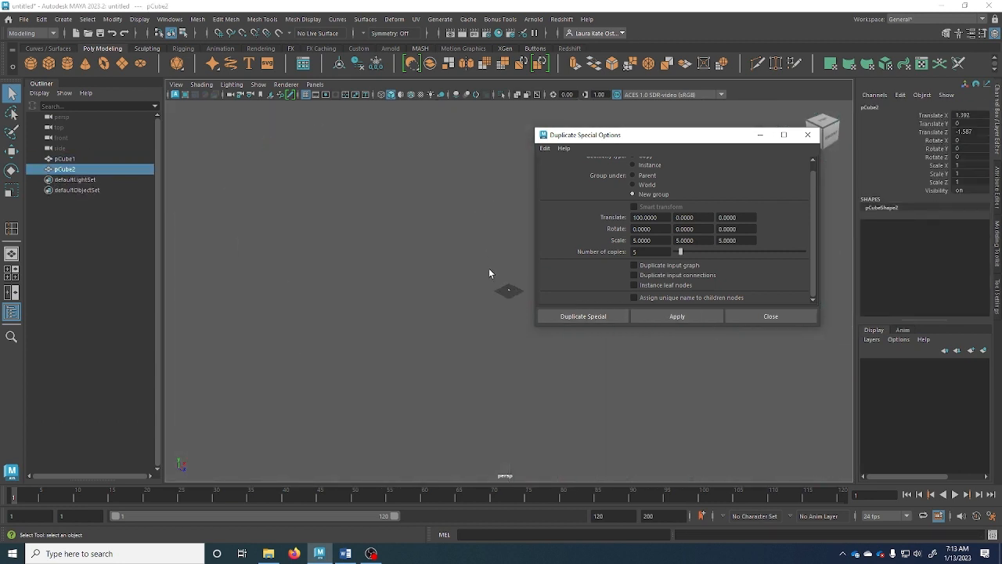
scroll(491, 274, up, 15)
key(ctrl+z)
click(501, 255)
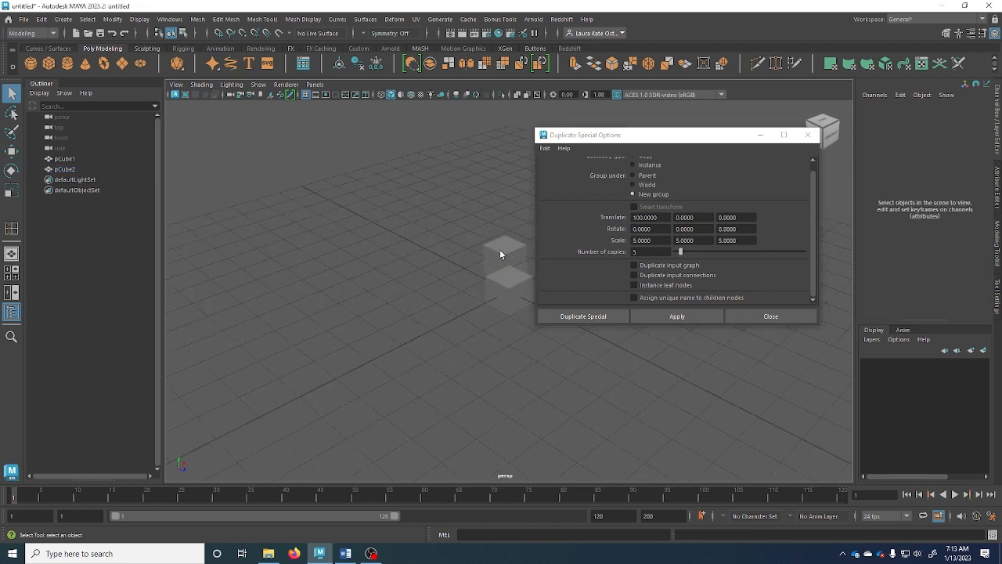
click(501, 254)
key(Delete)
Reset the Duplicate Special scale to 1 in X, Y and Z and Translate X to 0.
alt+middle_drag(481, 269, 371, 319)
click(661, 239)
drag(665, 239, 501, 235)
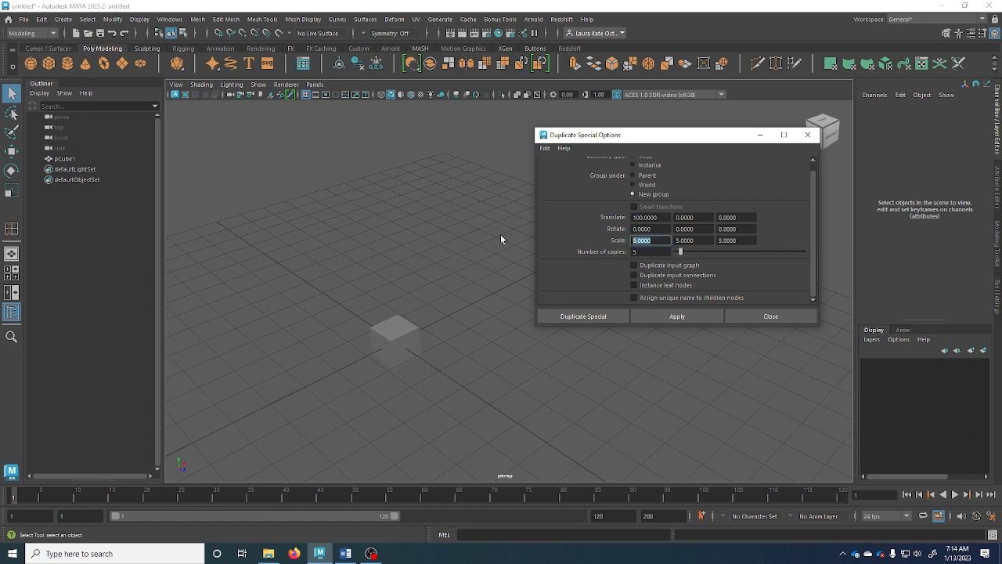
text(1)
key(Tab)
text(1)
key(Tab)
text(1)
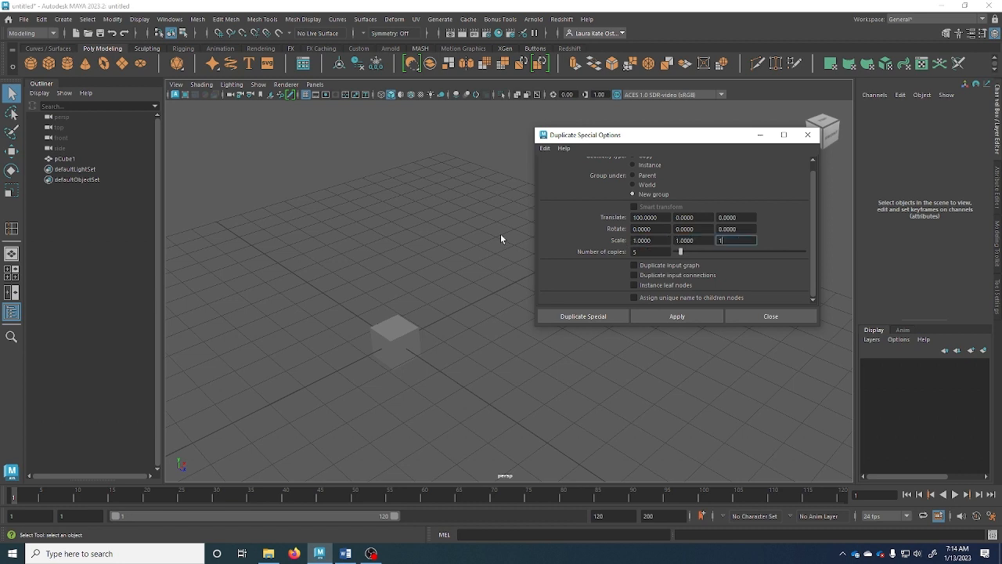
key(Tab)
drag(665, 217, 507, 210)
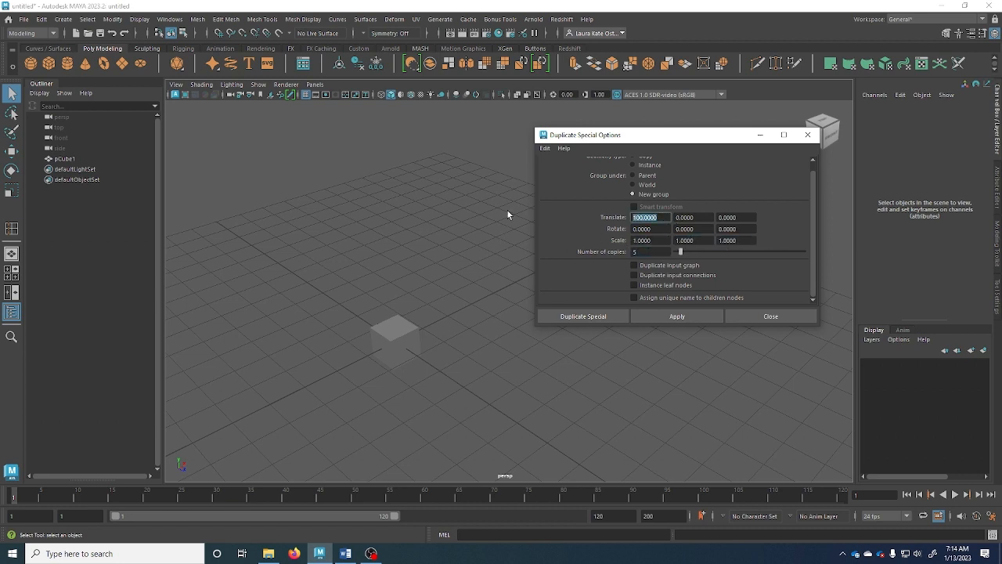
text(0)
key(Return)
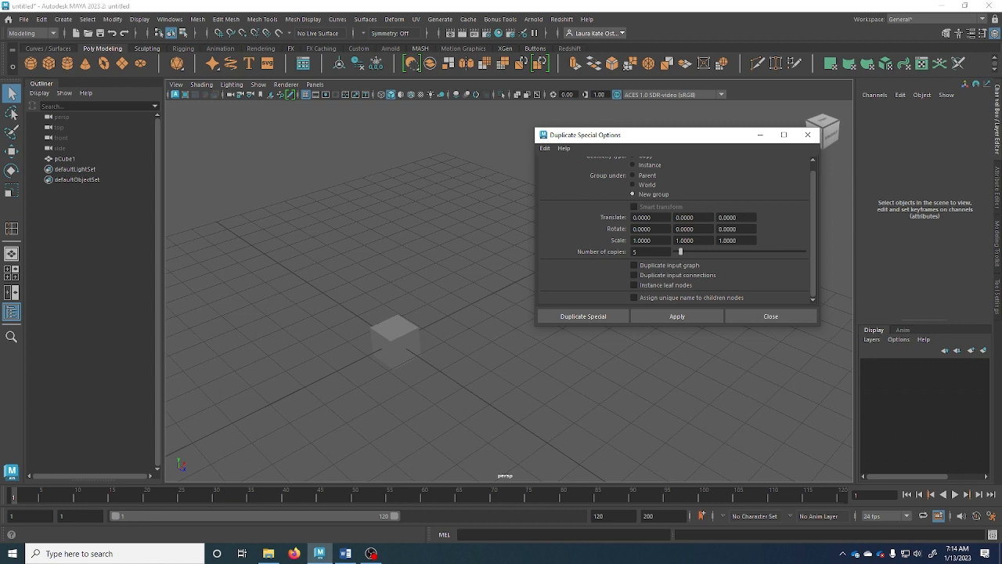
Set the number of copies to 20 and Rotate Y to 18 in Duplicate Special.
double_click(636, 251)
text(20)
key(Return)
double_click(712, 229)
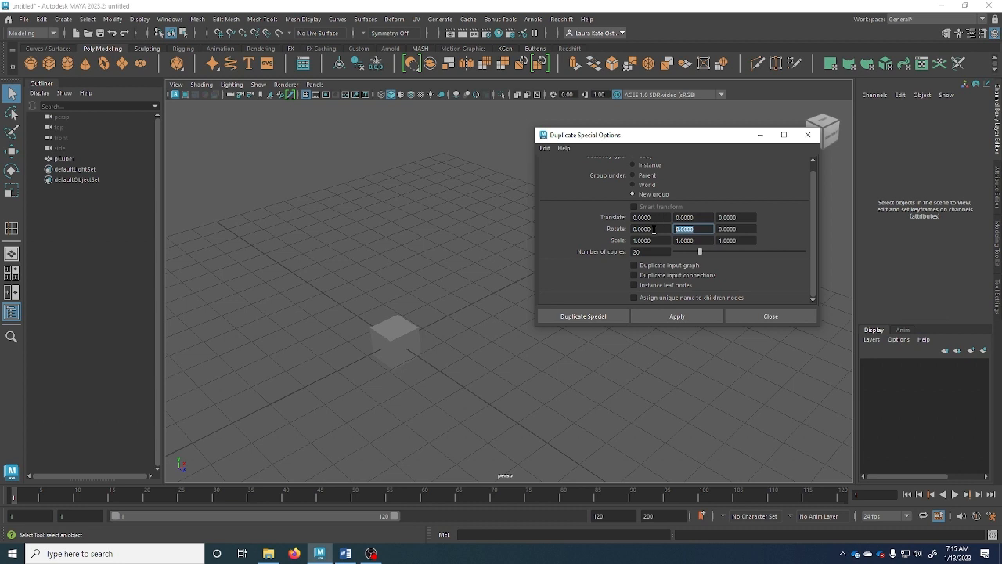
text(18)
key(Return)
Duplicate the original cube in place with 20 copies rotated by 18 and inspect the shape from above.
click(691, 315)
click(401, 340)
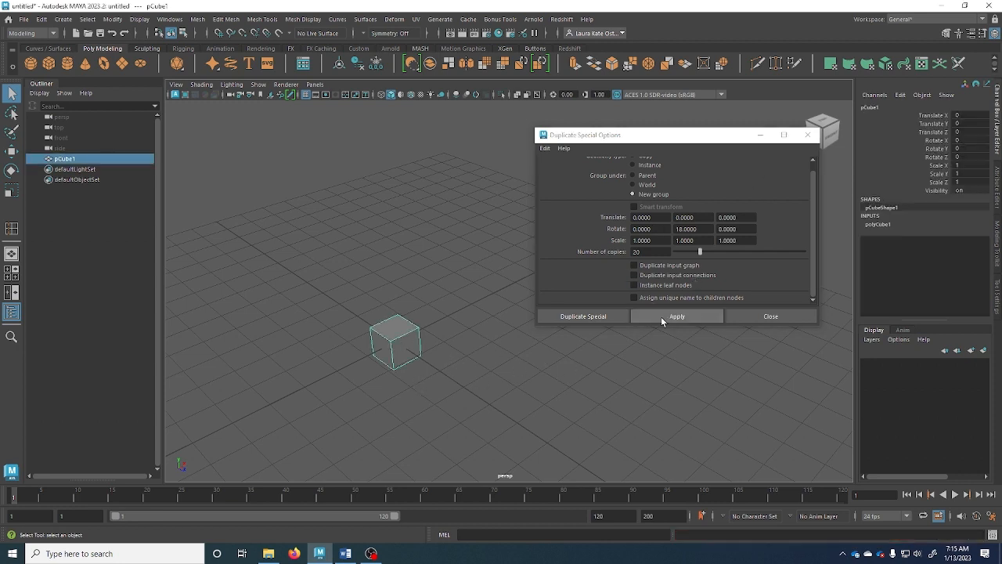
click(664, 316)
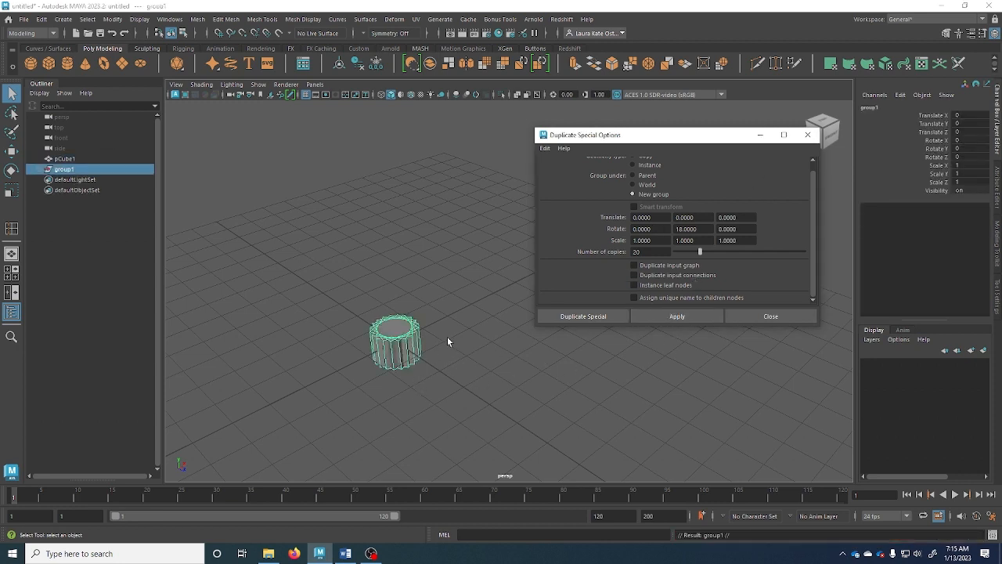
alt+drag(448, 336, 404, 363)
scroll(386, 345, up, 5)
alt+middle_drag(385, 345, 476, 299)
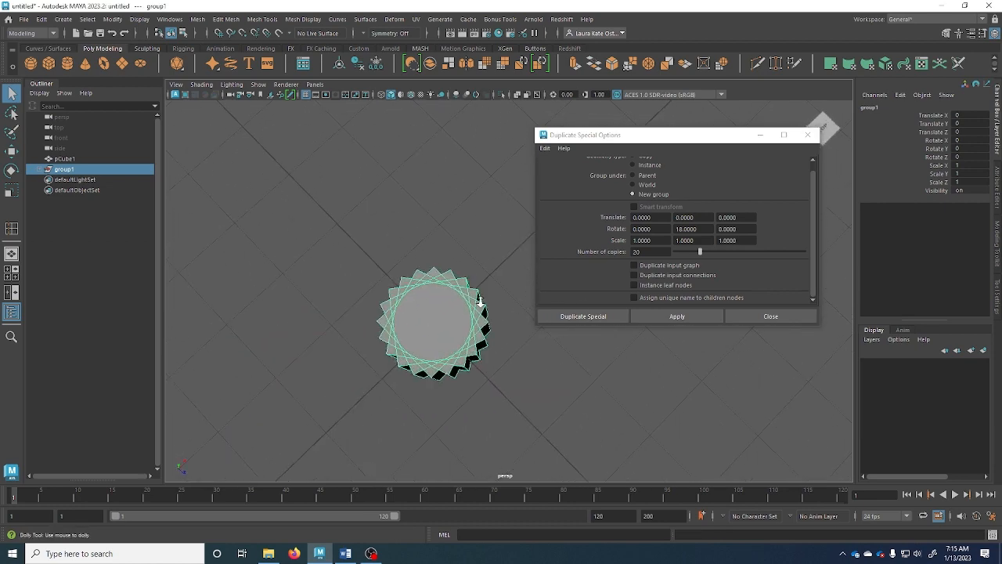
scroll(469, 297, up, 3)
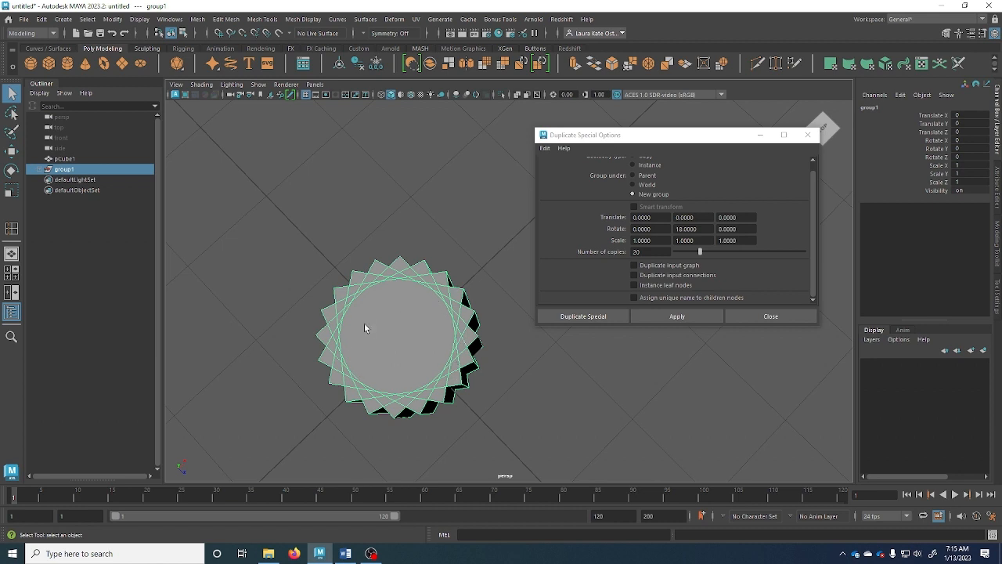
alt+drag(365, 322, 353, 315)
Undo the rotated copies and set Translate X to 5 in Duplicate Special.
key(ctrl+z)
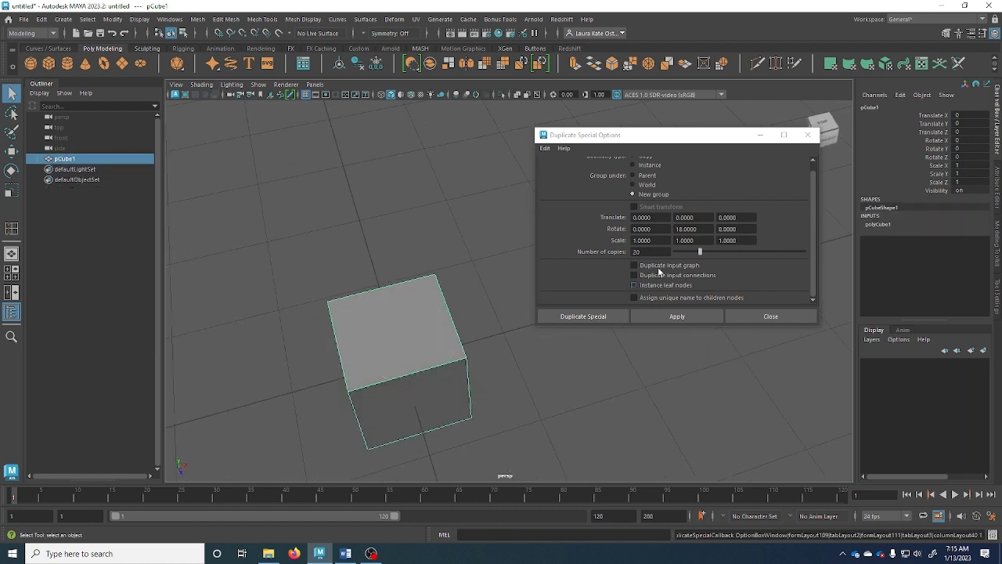
drag(657, 217, 626, 218)
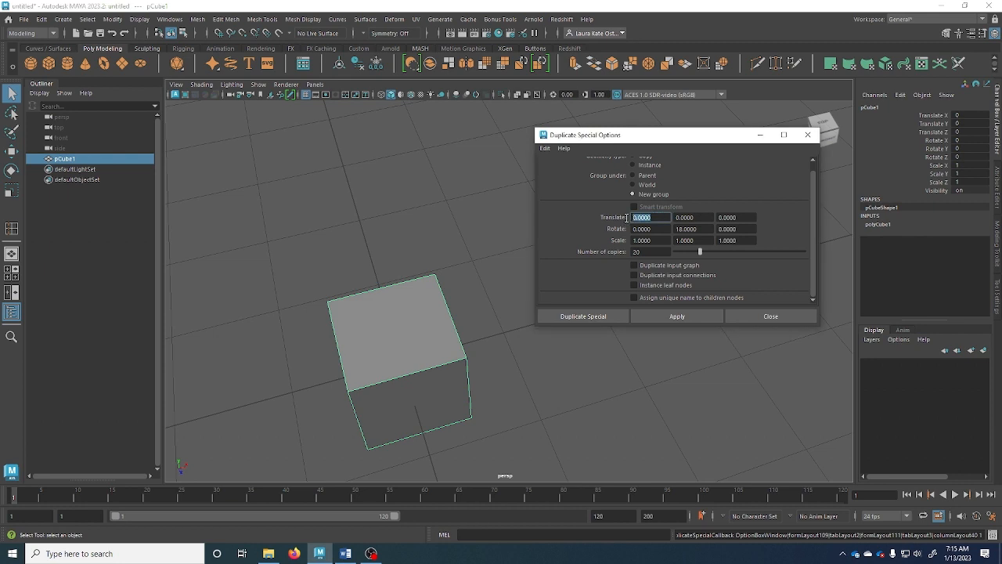
text(5)
key(Return)
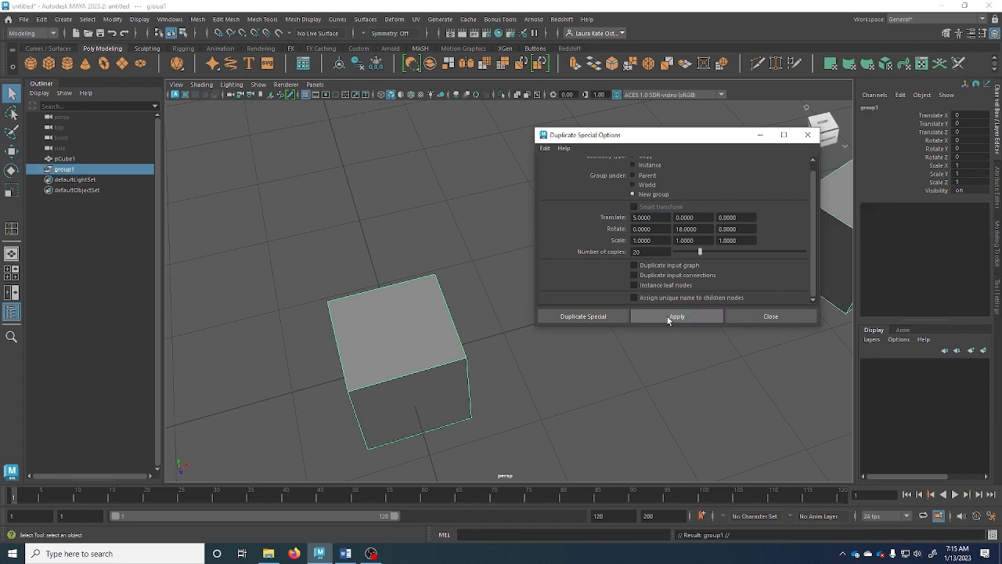
Create the offset and rotated copies of the cube and clear the options window away from the ring.
click(678, 315)
scroll(358, 319, down, 5)
scroll(358, 317, down, 8)
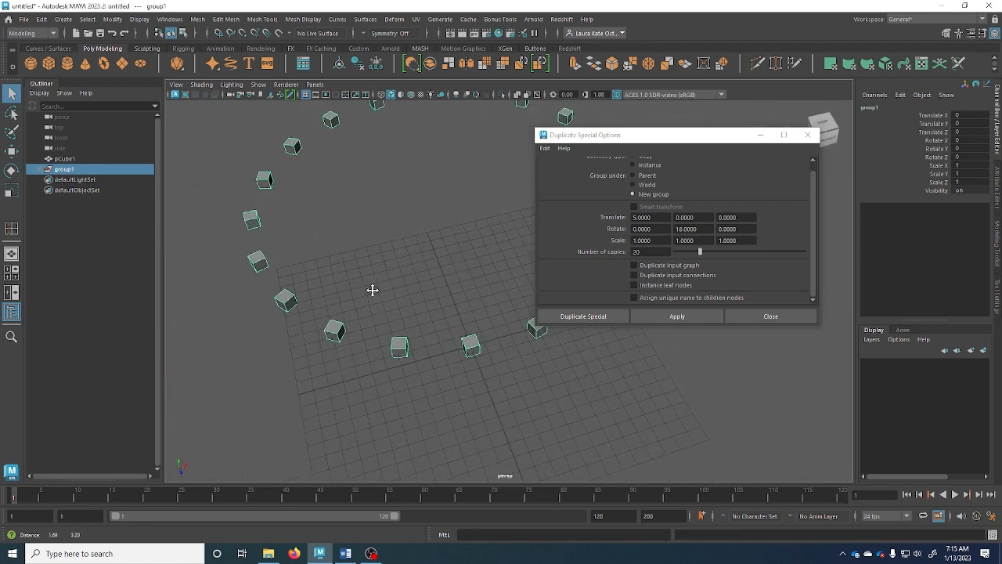
drag(670, 137, 770, 149)
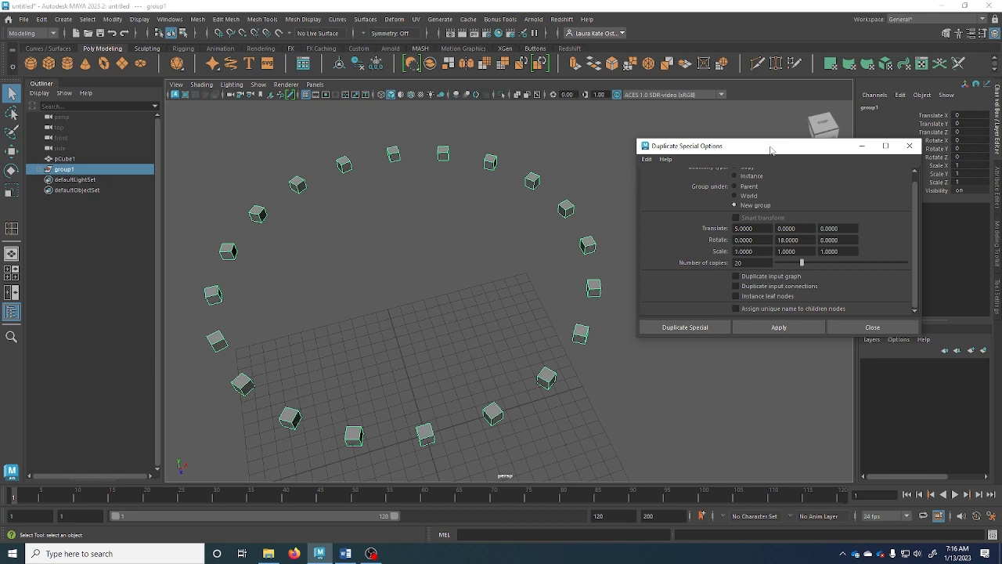
Set the number of copies to 21, duplicate the whole ring group and inspect the pattern from above.
click(738, 263)
click(737, 264)
click(771, 328)
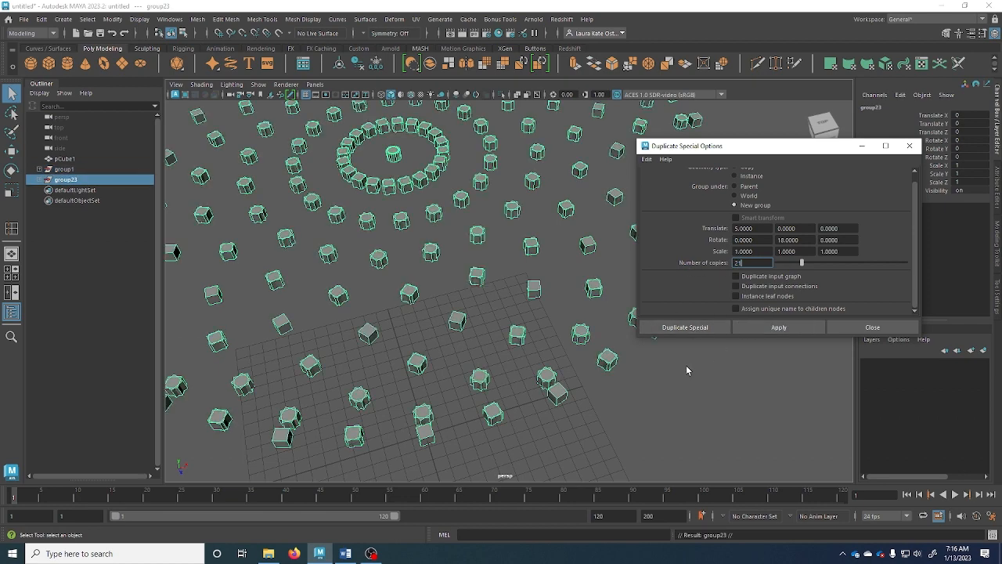
scroll(557, 343, down, 10)
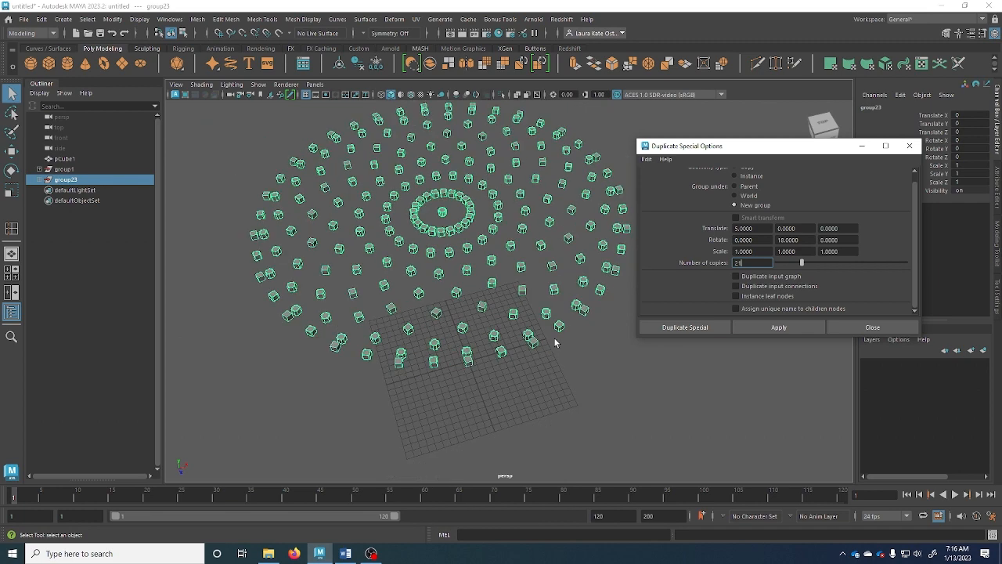
alt+drag(554, 343, 450, 289)
click(429, 249)
alt+right_drag(449, 288, 436, 335)
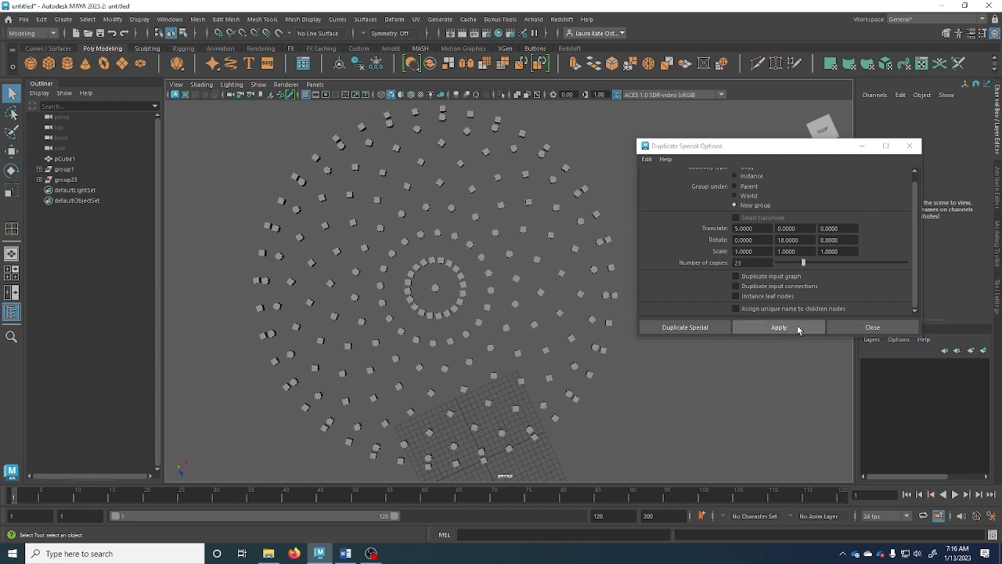
Try duplicating pCube1 with 21 copies, and undo both the duplication and the copy-count change.
click(763, 328)
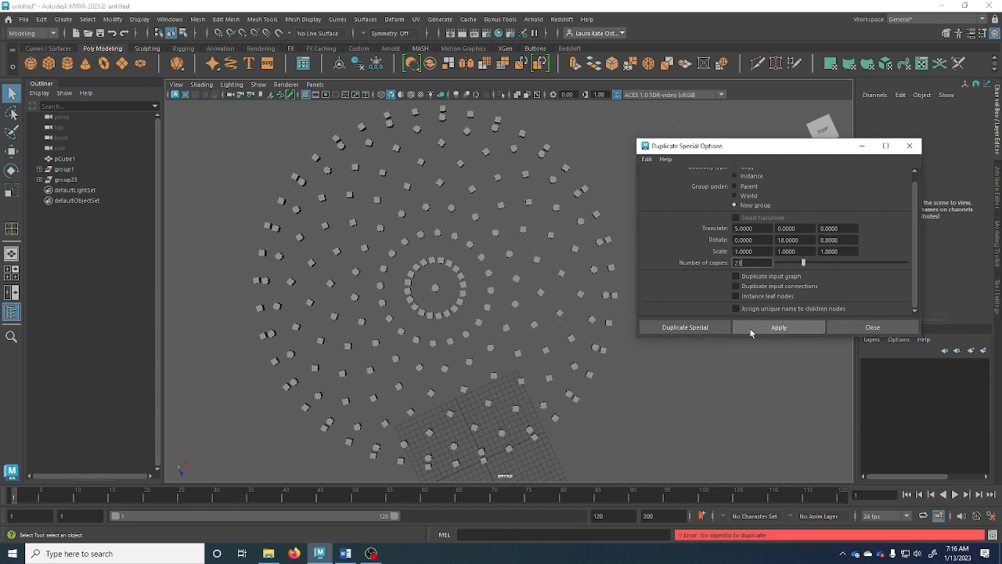
click(66, 159)
click(797, 329)
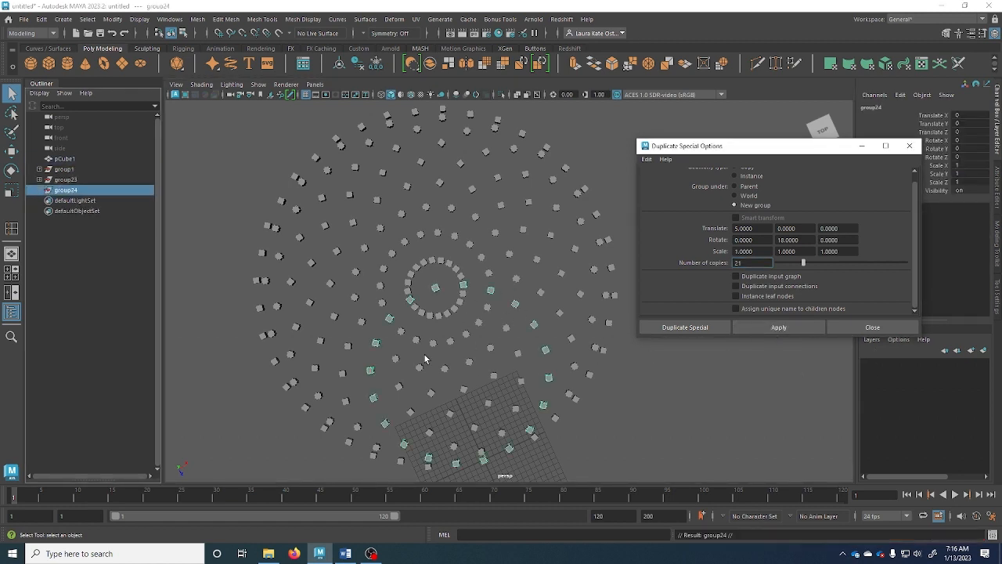
key(ctrl+z)
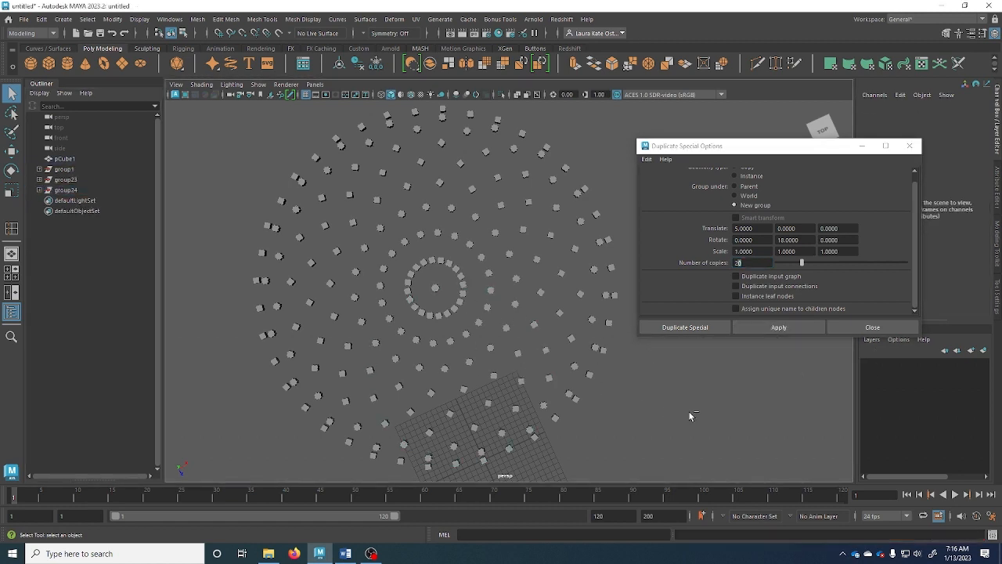
click(663, 387)
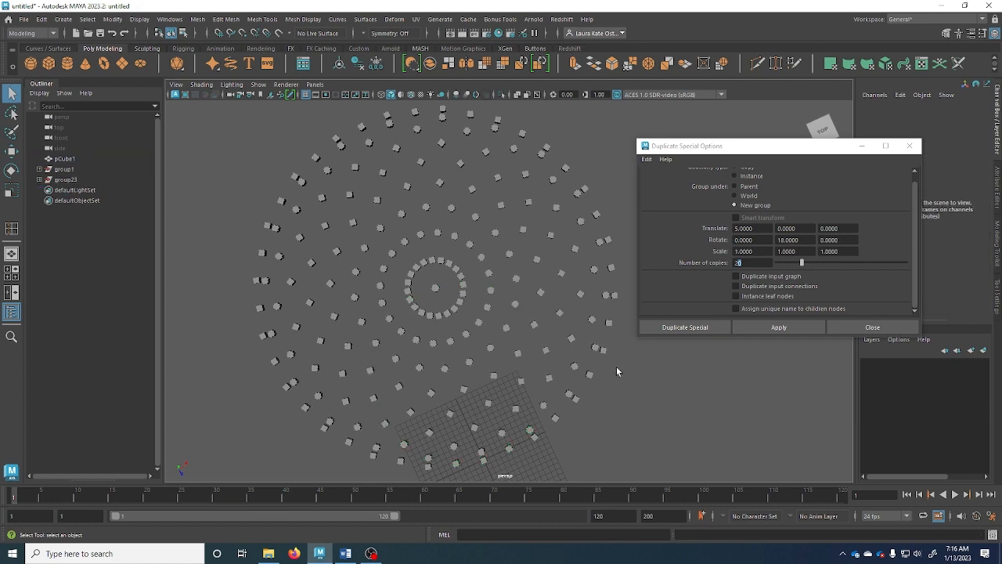
Delete both duplicate groups, group1 and group23, from the scene.
key(space)
alt+drag(501, 395, 491, 338)
alt+right_drag(491, 339, 333, 366)
alt+right_drag(629, 443, 489, 393)
alt+drag(498, 394, 506, 413)
alt+drag(520, 330, 520, 348)
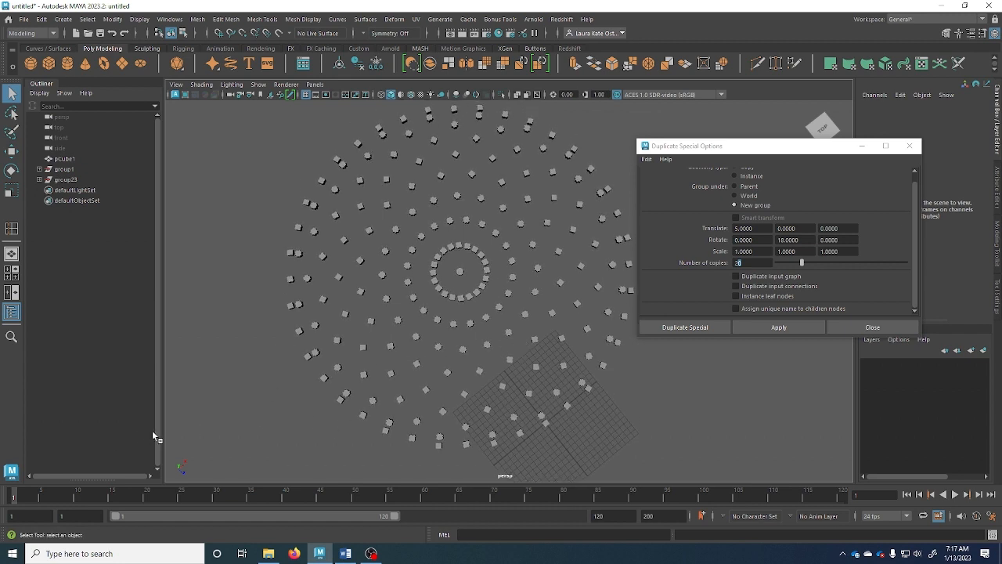
click(64, 169)
shift+click(68, 180)
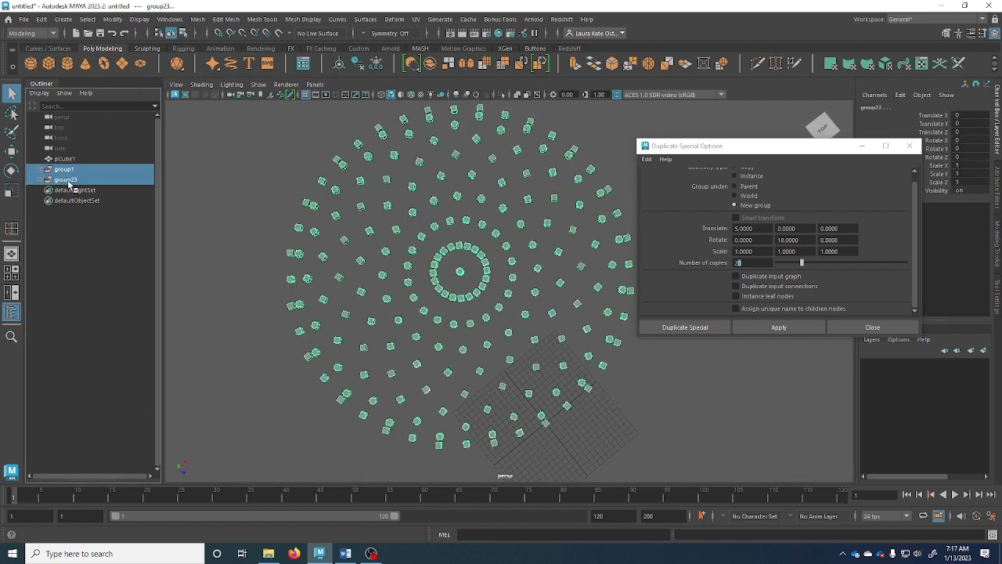
key(Delete)
Select and frame pCube1 and reset the Duplicate Special settings to their defaults.
click(65, 159)
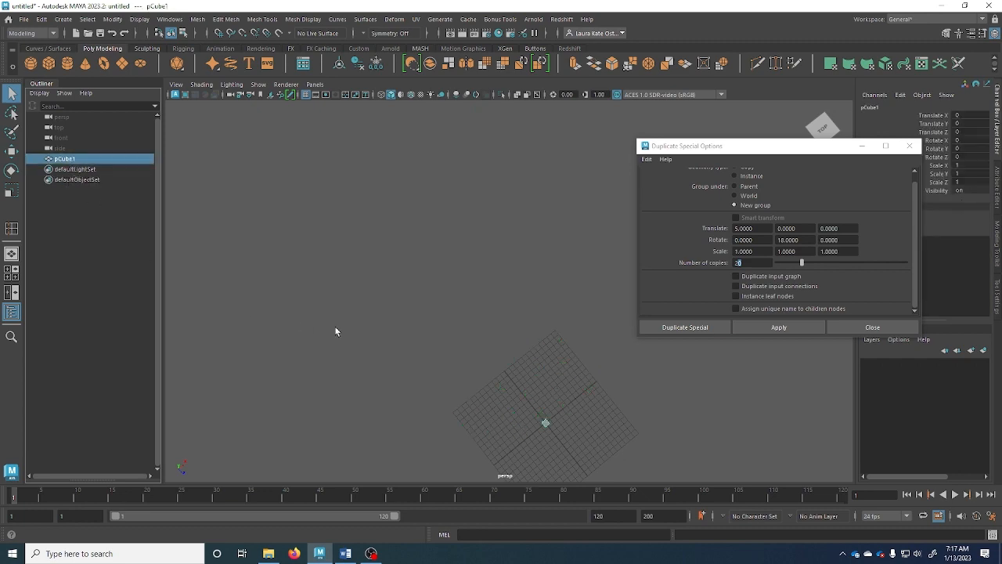
key(f)
alt+drag(340, 323, 462, 235)
scroll(348, 340, down, 6)
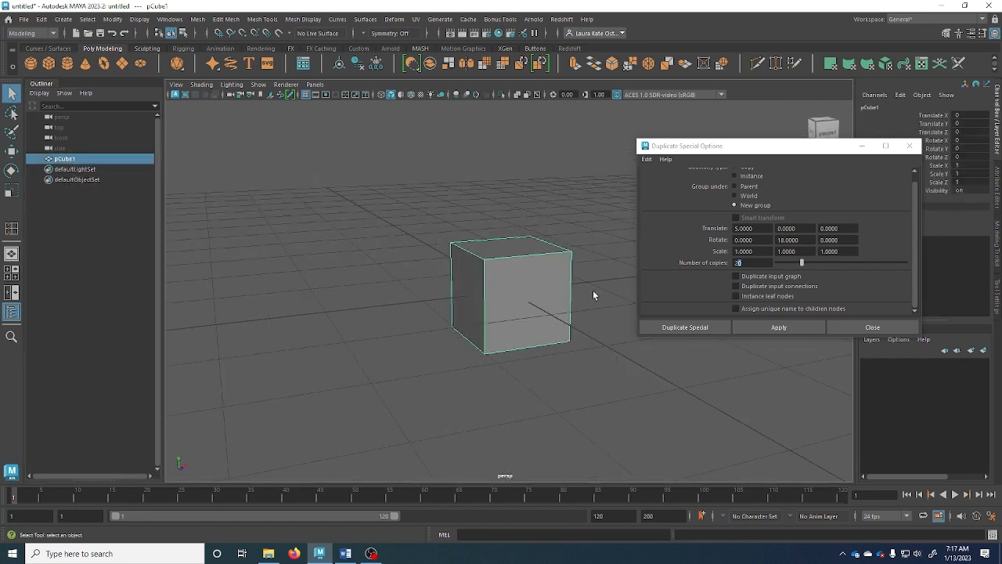
alt+middle_drag(593, 290, 527, 311)
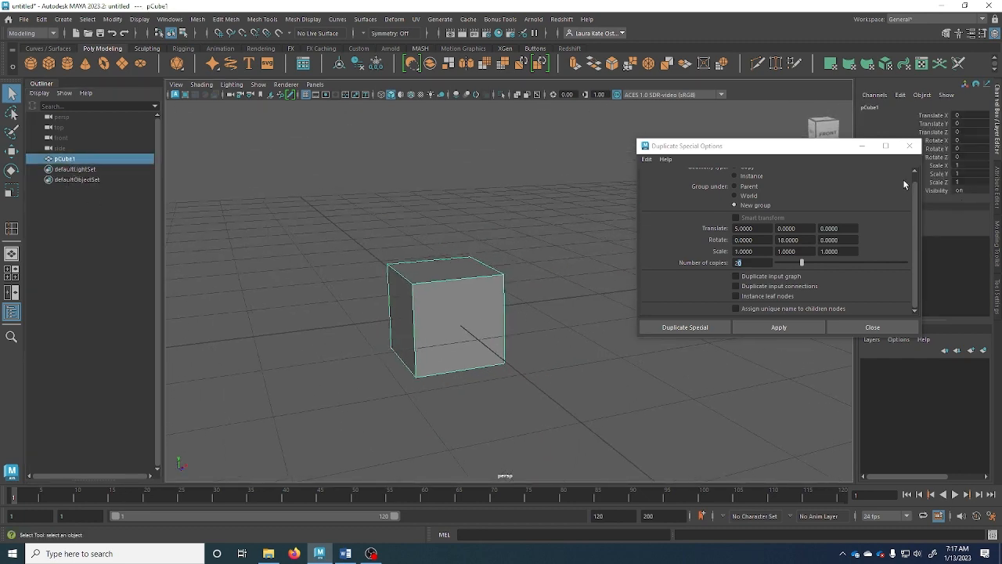
click(647, 159)
click(672, 182)
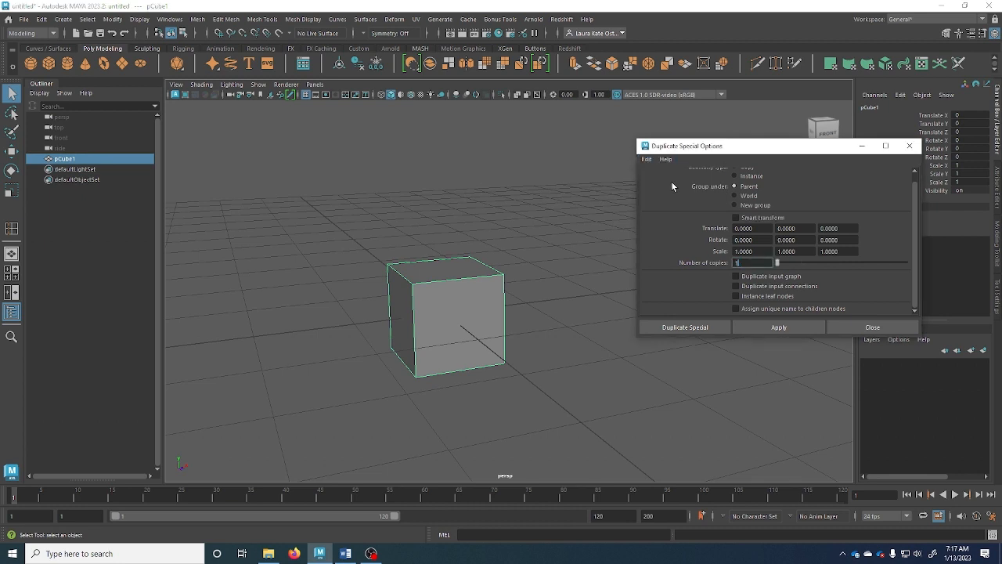
Close the Duplicate Special options, delete pCube1 and create a new polygon cube.
click(909, 146)
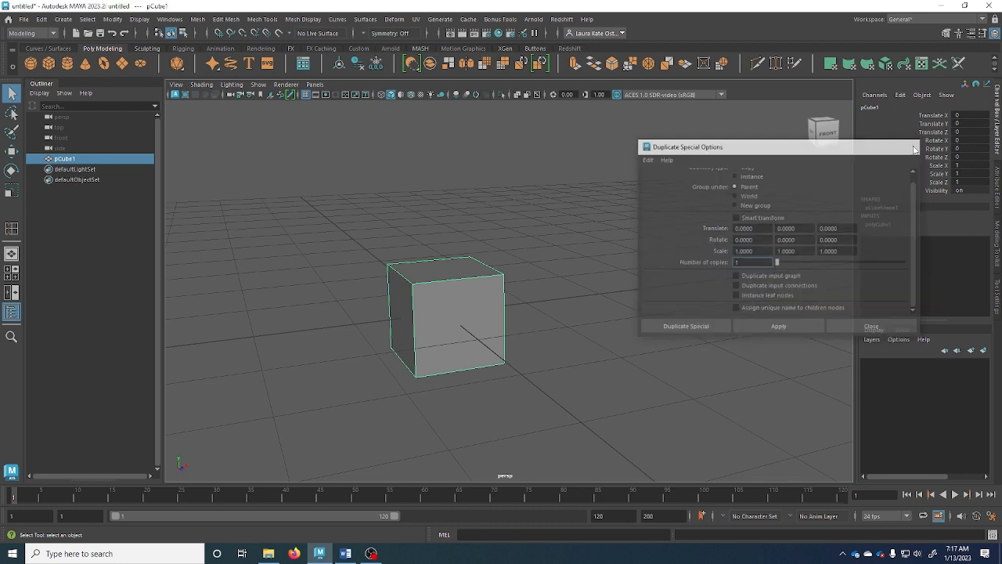
click(41, 19)
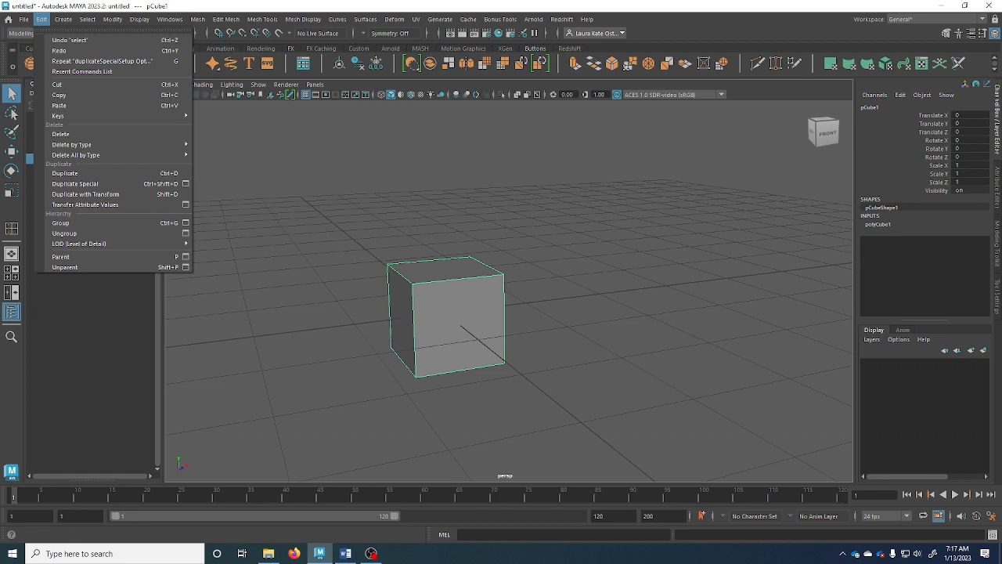
click(431, 325)
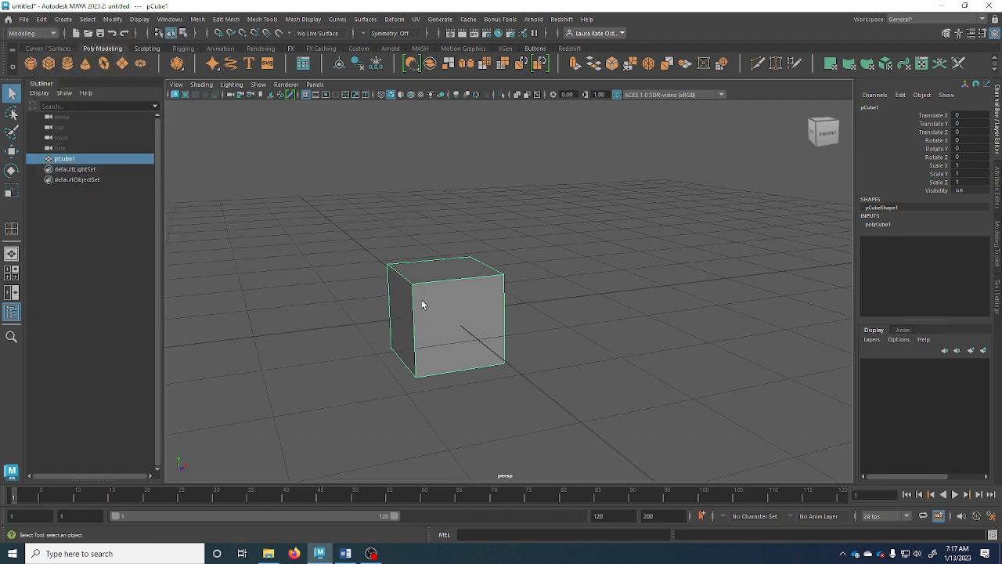
key(Delete)
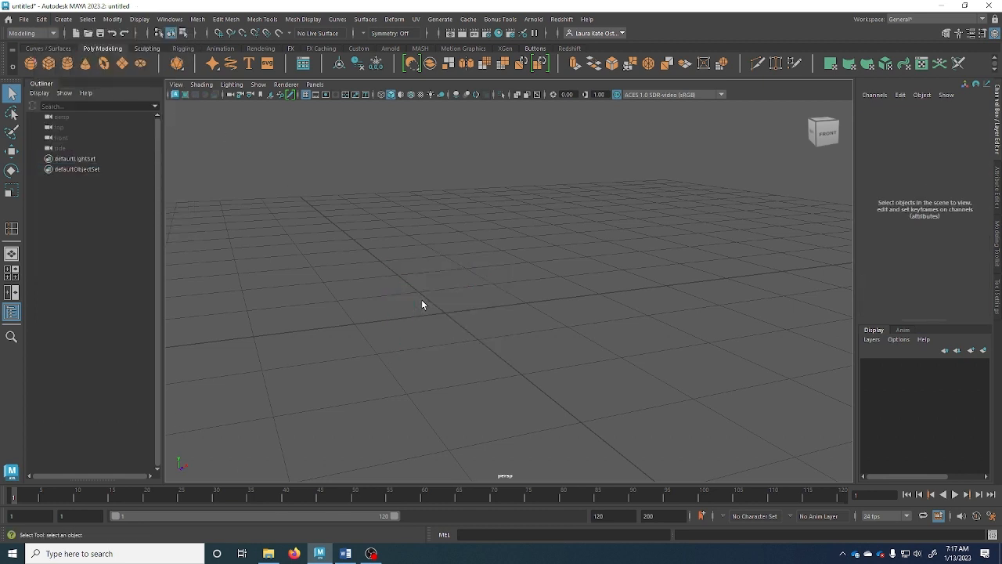
click(48, 64)
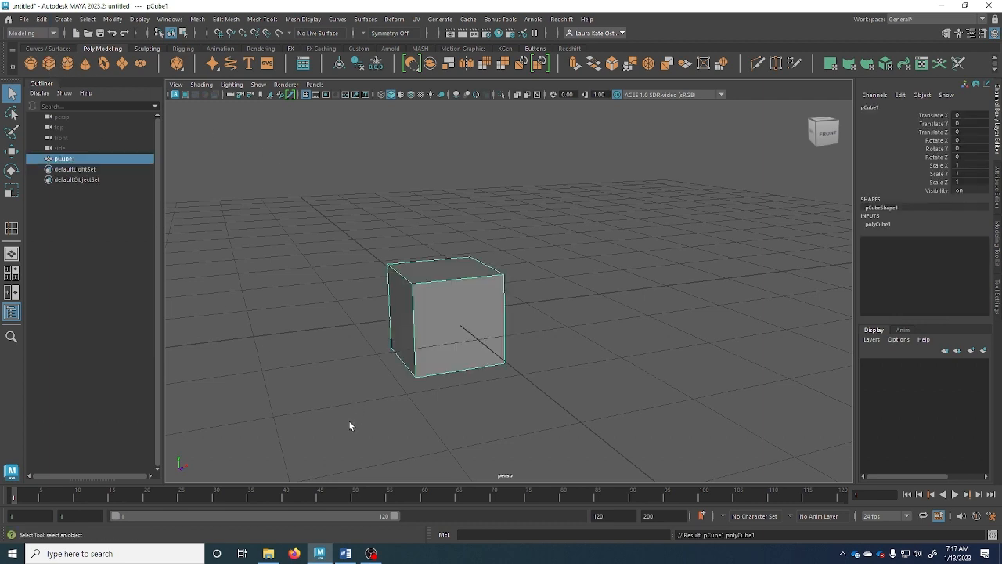
Try scaling the cube uniformly to about 1.168 and duplicating it with transform, and undo both.
key(r)
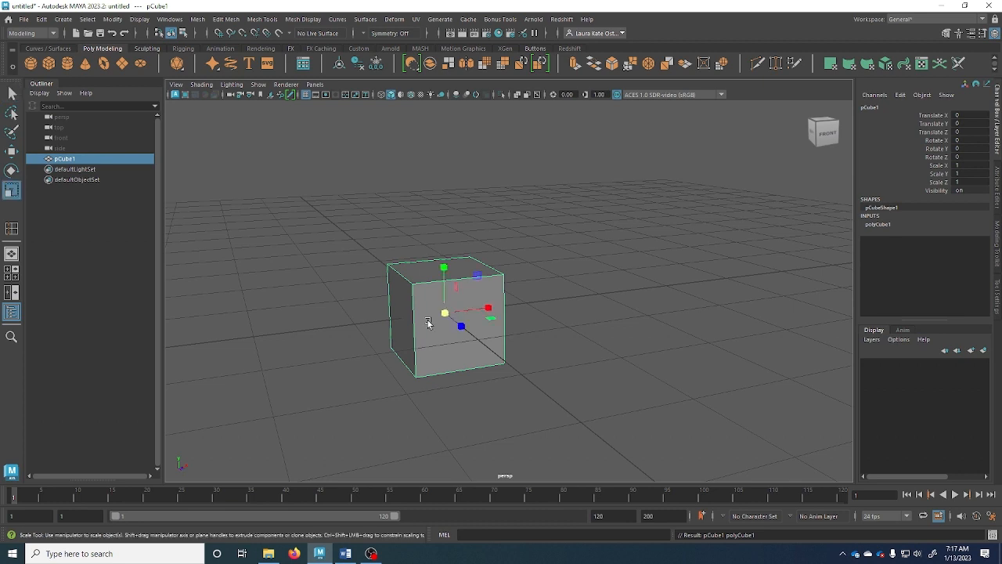
drag(443, 313, 454, 353)
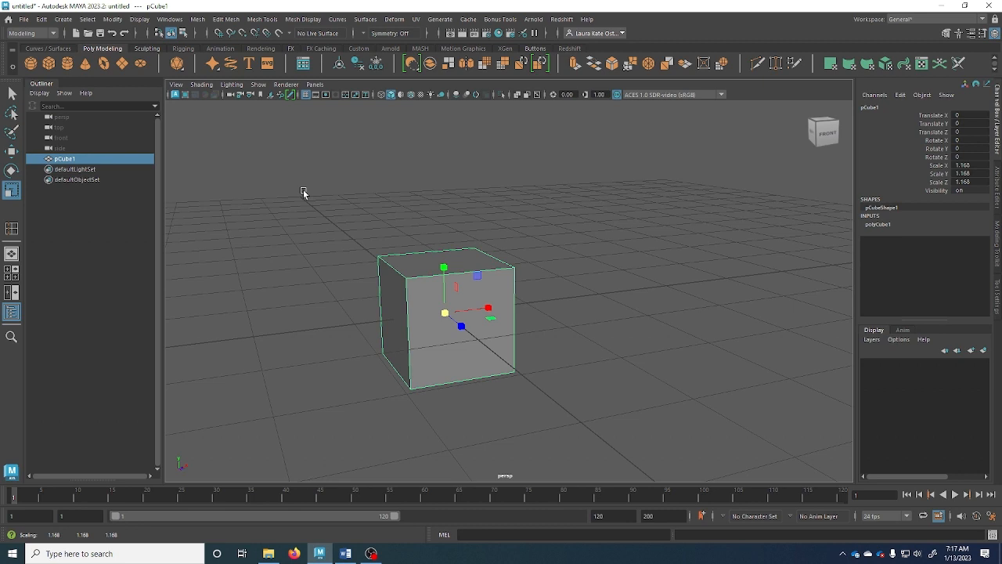
click(42, 19)
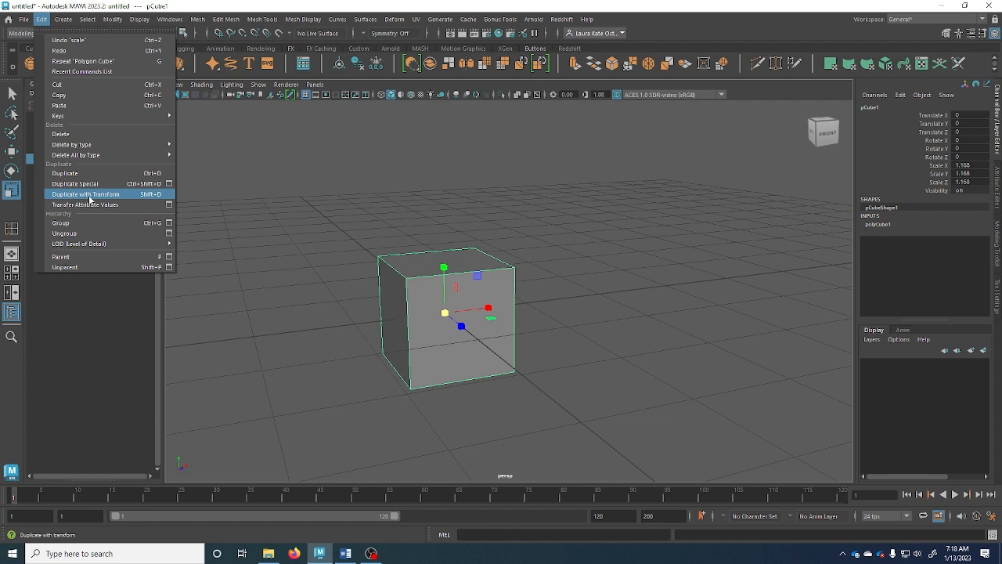
click(99, 5)
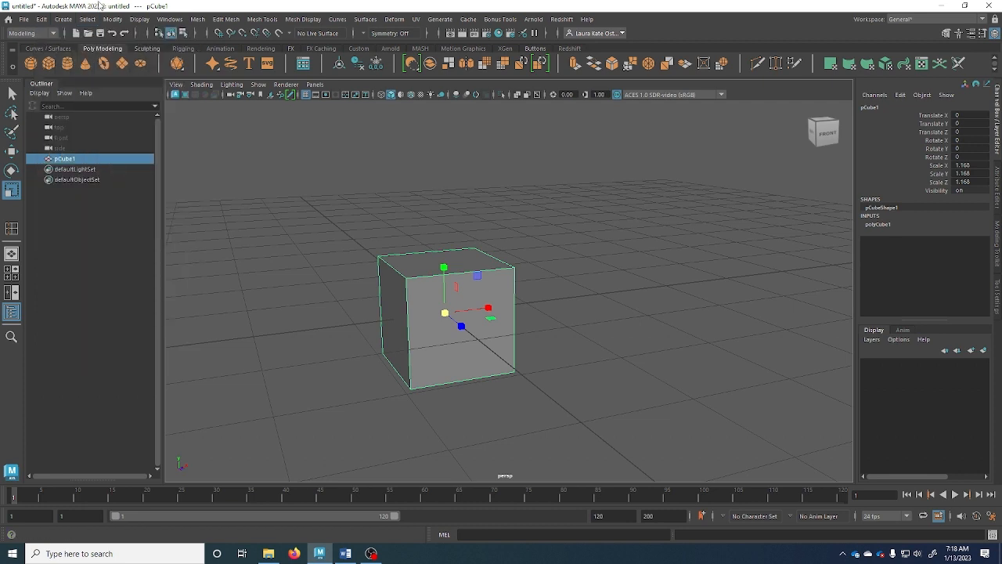
key(ctrl+d)
scroll(374, 278, down, 2)
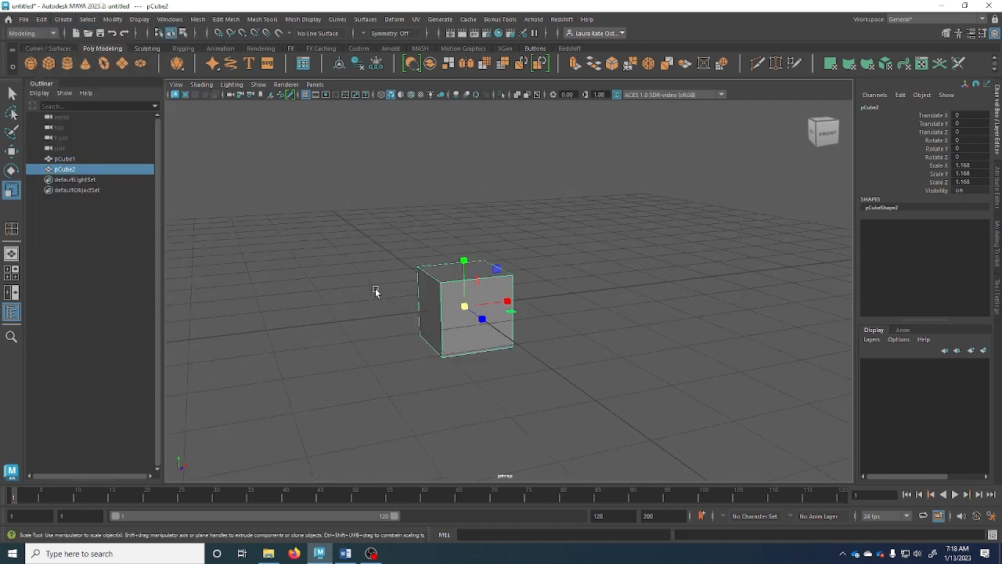
key(ctrl+z)
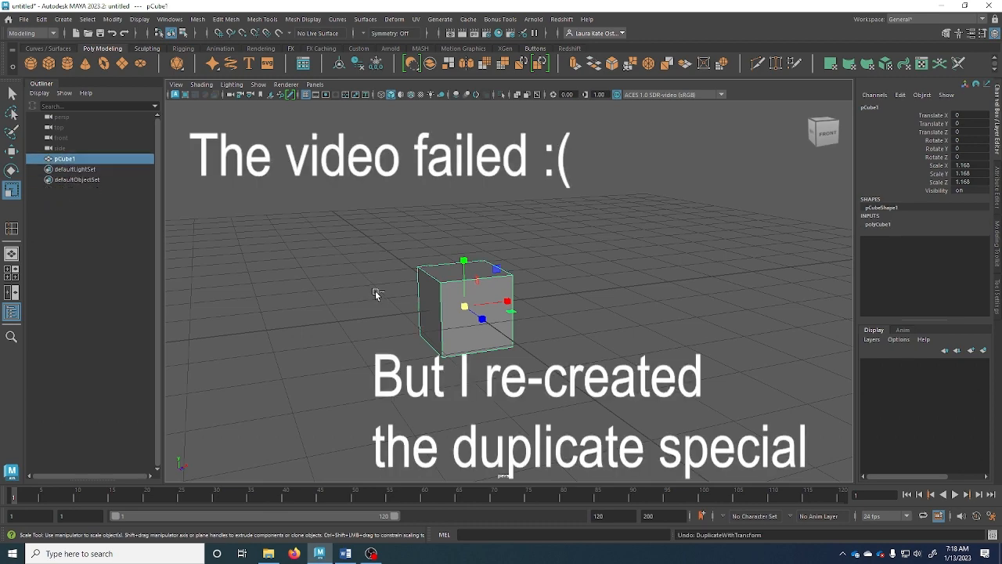
key(ctrl+z)
key(ctrl+z)
Try moving the cube a short distance along the X axis, and undo the move.
click(468, 331)
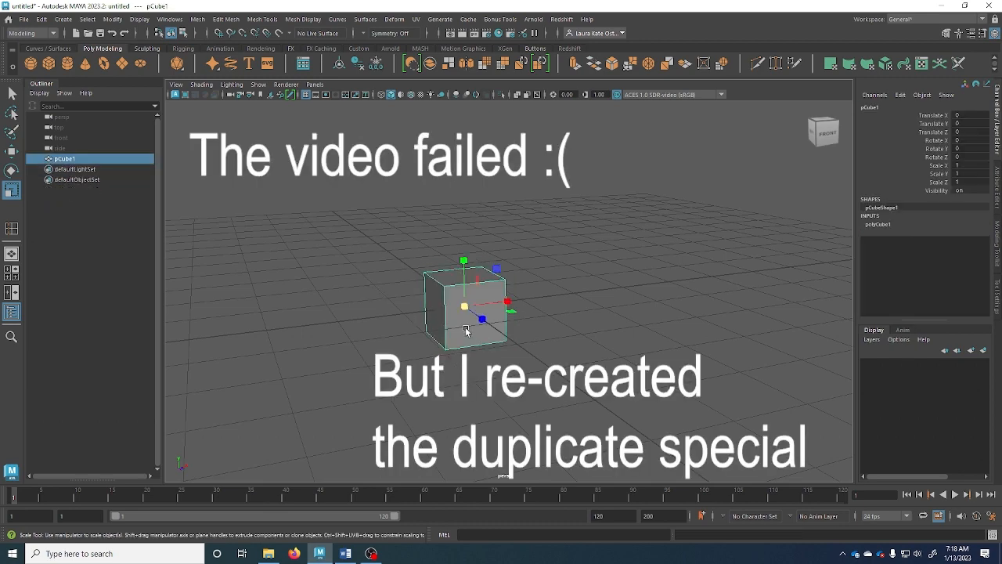
alt+drag(469, 331, 455, 344)
key(w)
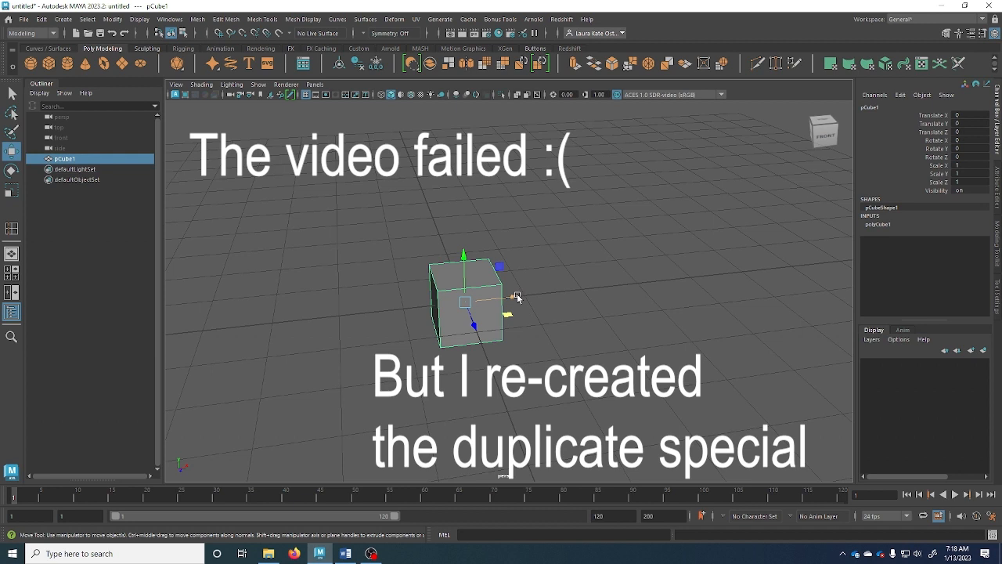
mouse_move(514, 298)
mouse_down()
mouse_move(552, 297)
mouse_move(525, 297)
mouse_up()
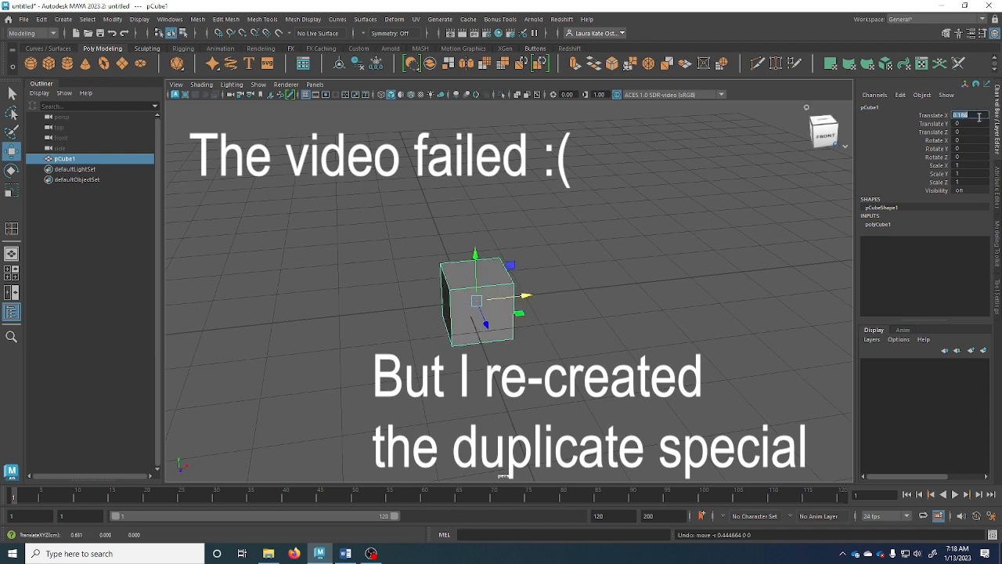
click(685, 203)
key(ctrl+z)
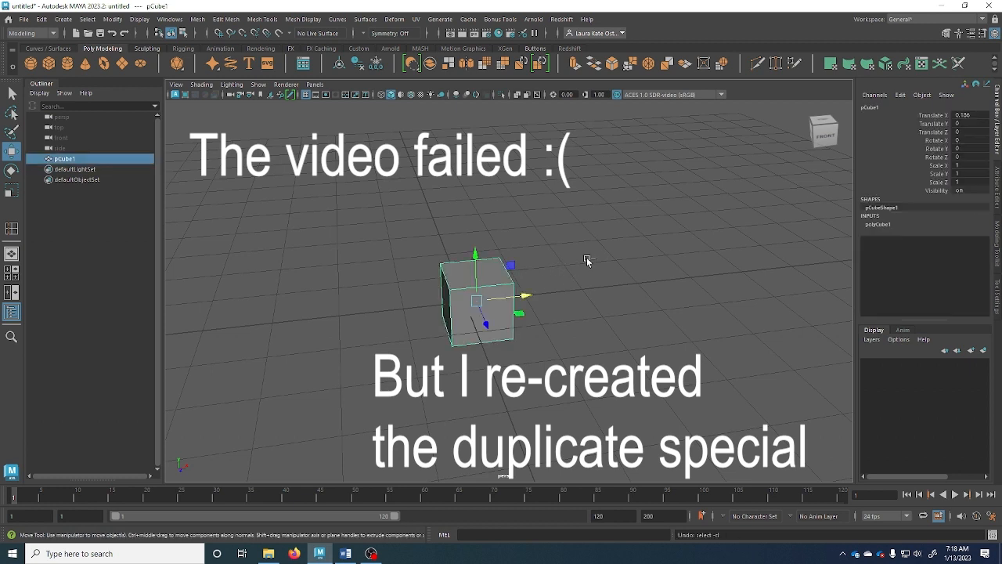
key(ctrl+z)
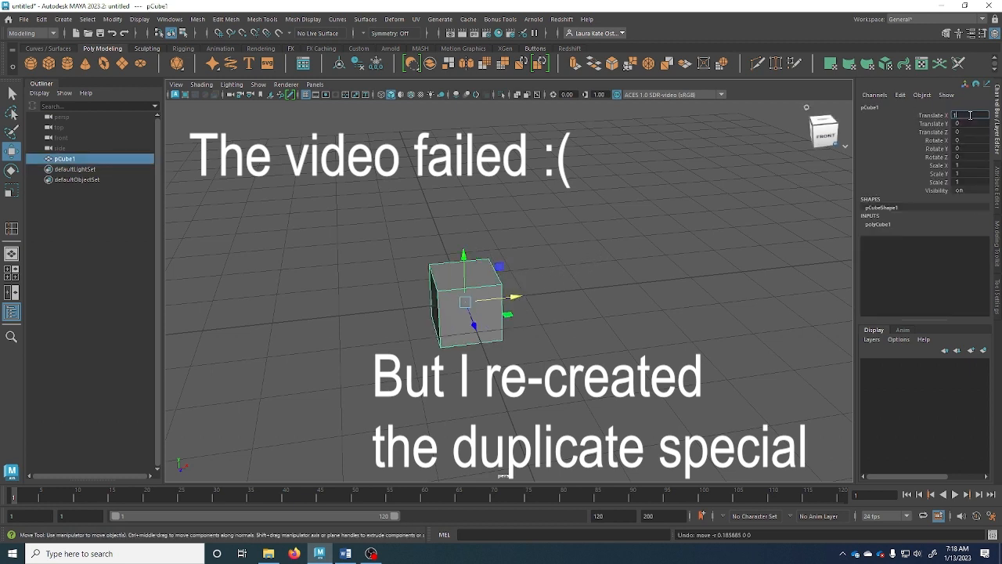
Try setting the cube's Translate X to 1 and duplicating it, and undo the copy and the translation.
key(Return)
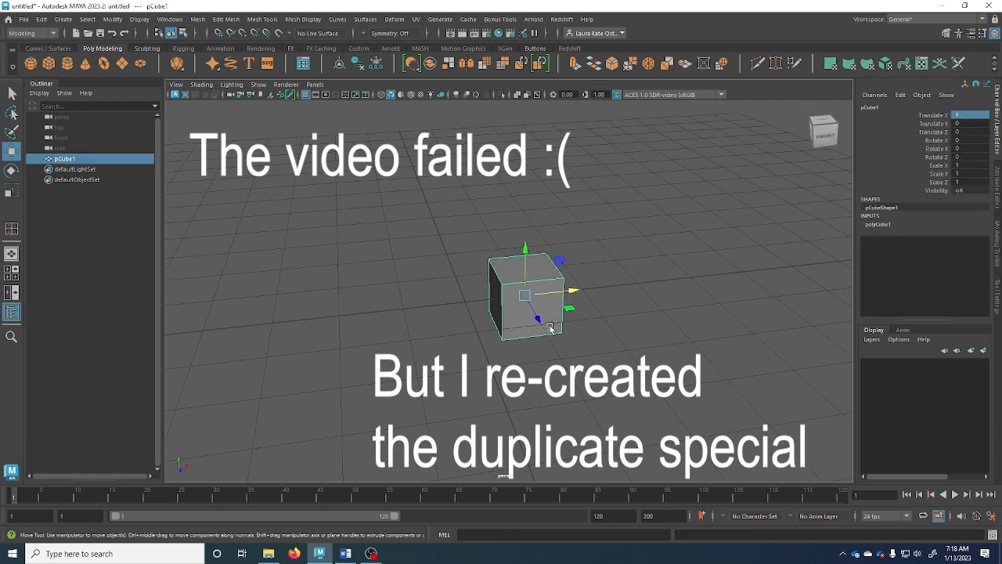
key(ctrl+d)
key(ctrl+z)
key(ctrl+d)
key(ctrl+z)
key(ctrl+z)
Try Duplicate with Transform three times after setting Translate X to 1, and undo the duplications.
click(976, 117)
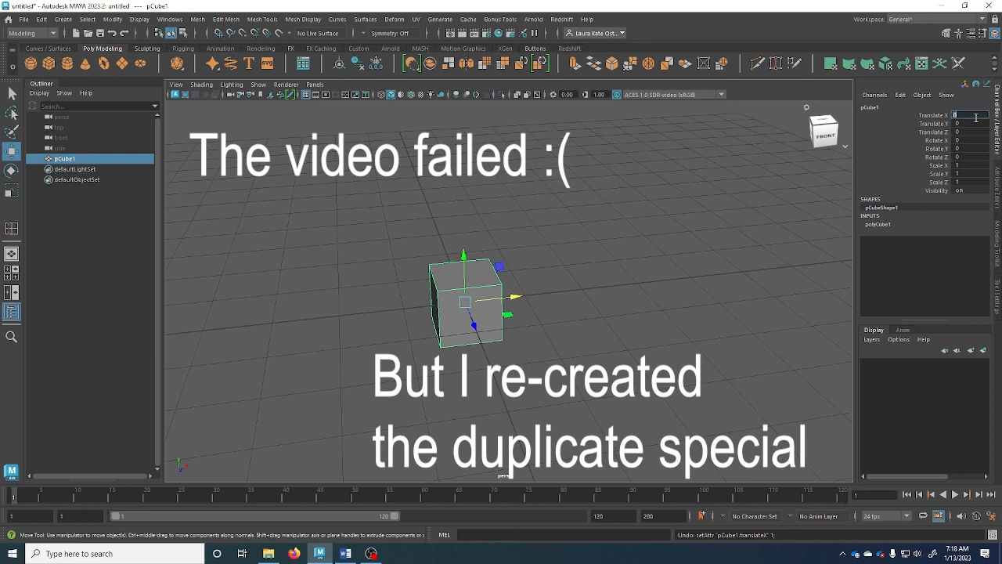
text(1)
key(Return)
key(shift+d)
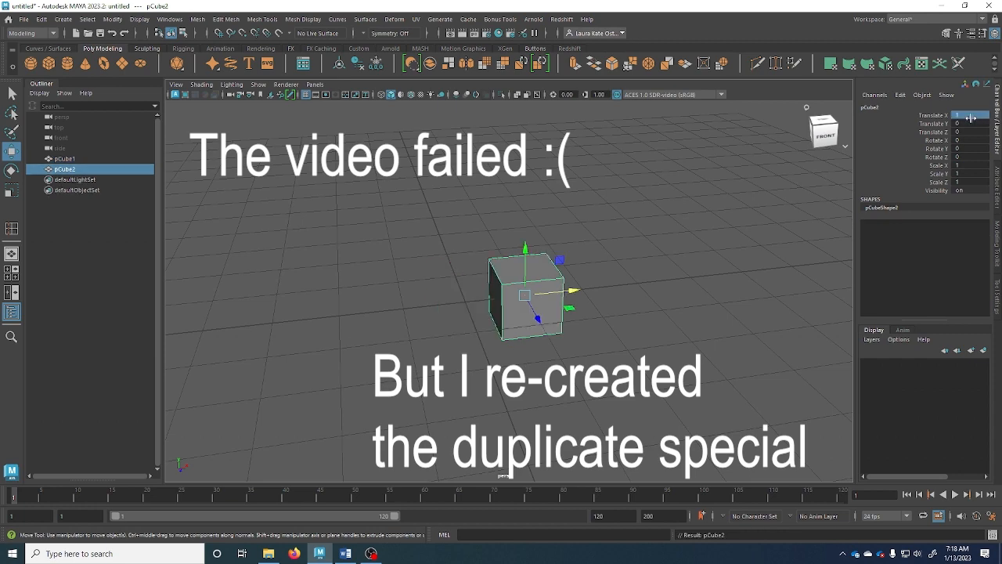
key(shift+d)
key(shift+d)
key(ctrl+z)
key(ctrl+z)
key(ctrl+z)
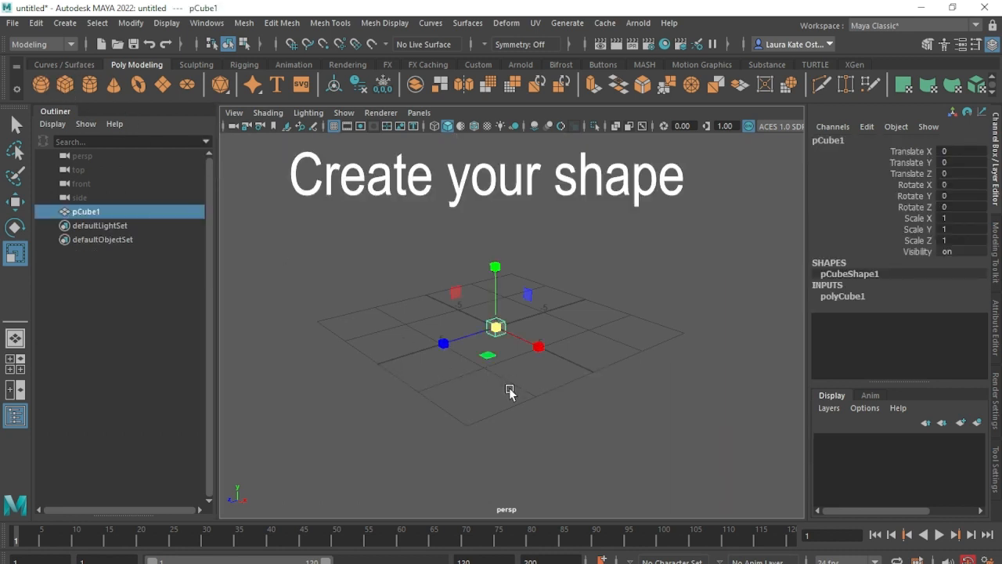
Scale pCube1 uniformly to about 2.232, leaving free space beside it in the perspective view.
drag(496, 328, 513, 336)
scroll(514, 337, up, 8)
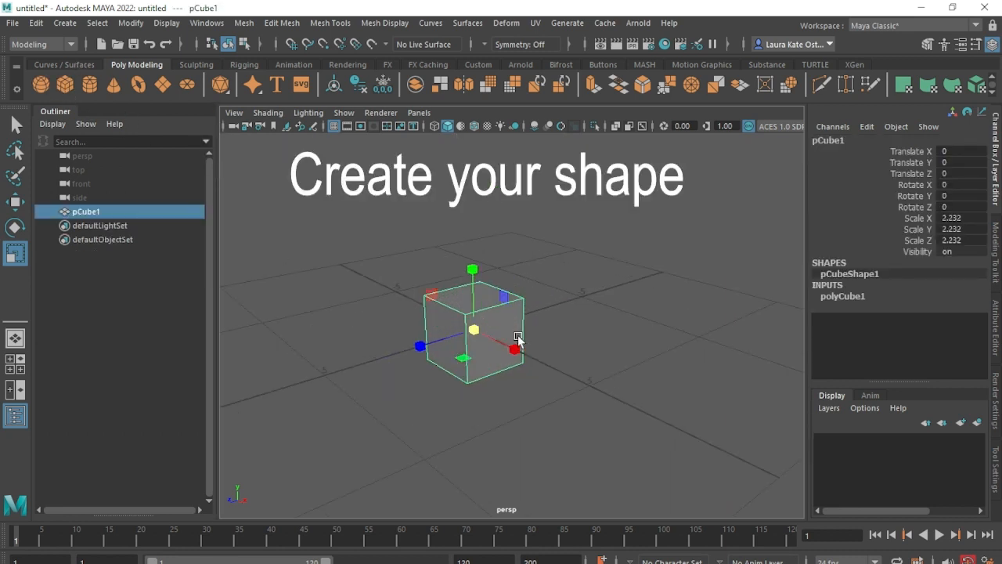
scroll(557, 341, down, 1)
alt+middle_drag(573, 318, 494, 372)
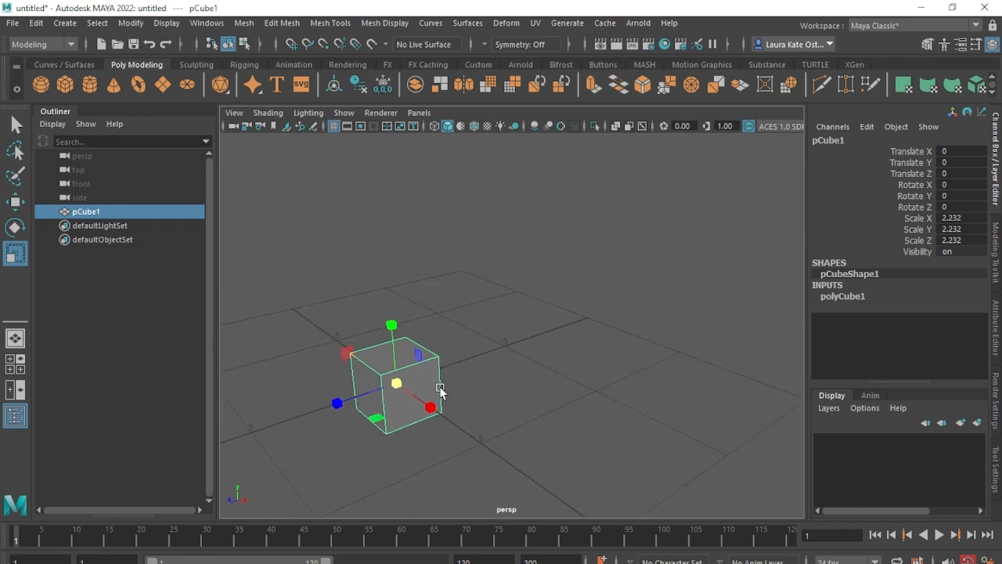
Duplicate the cube, move the copy to about -4.322 along Z and scale it uniformly to about 4.466.
key(ctrl+d)
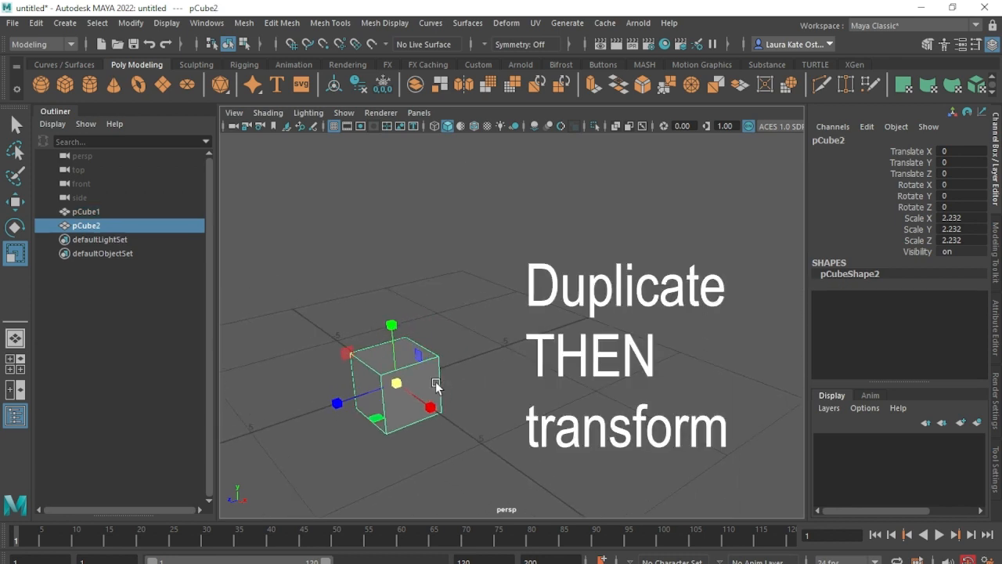
key(w)
drag(333, 400, 534, 371)
key(r)
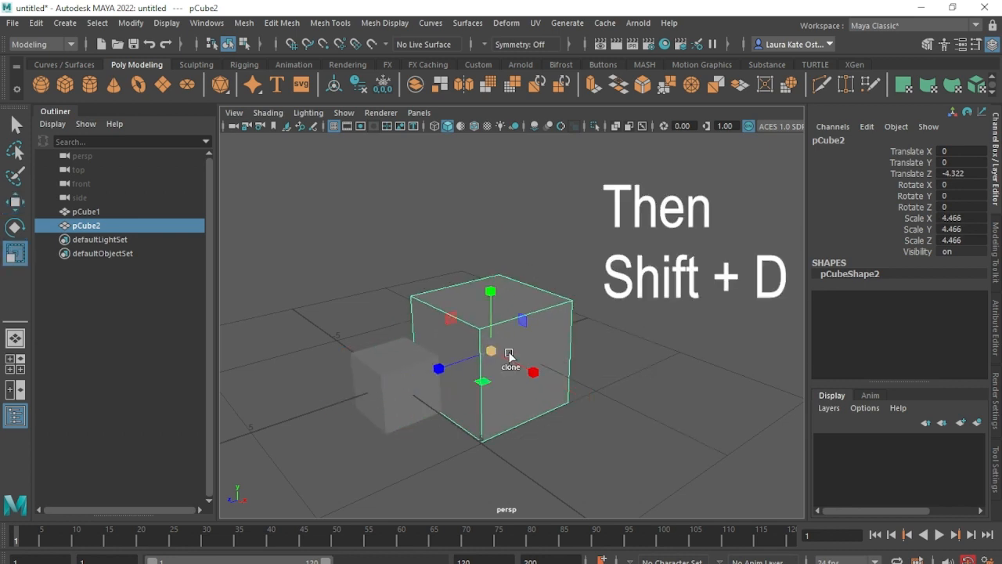
Repeat Duplicate with Transform eight times to build a row of progressively larger cubes up to pCube10.
key(shift+d)
scroll(600, 320, down, 4)
key(shift+d)
scroll(612, 323, down, 4)
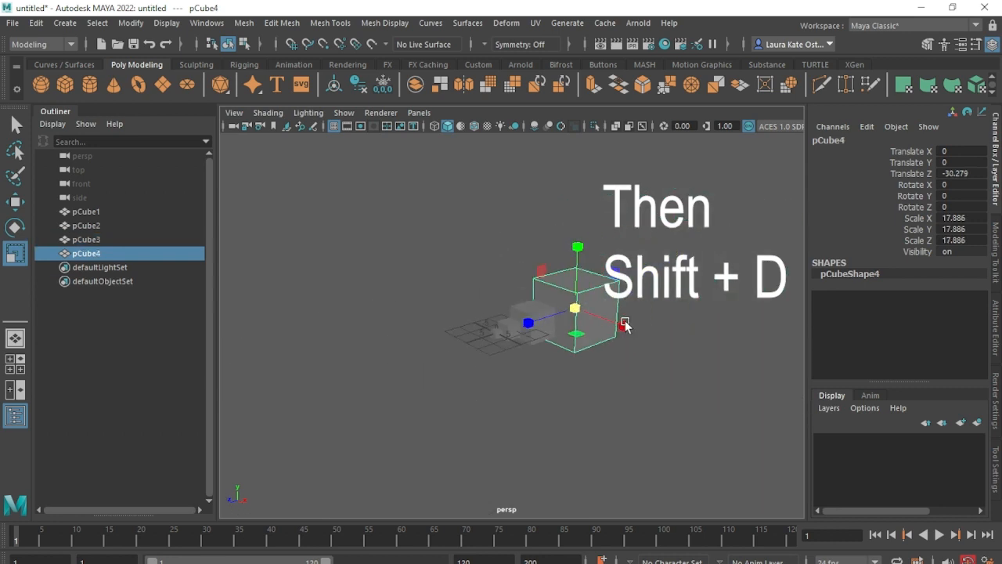
key(shift+d)
scroll(642, 336, down, 4)
key(shift+d)
key(shift+d)
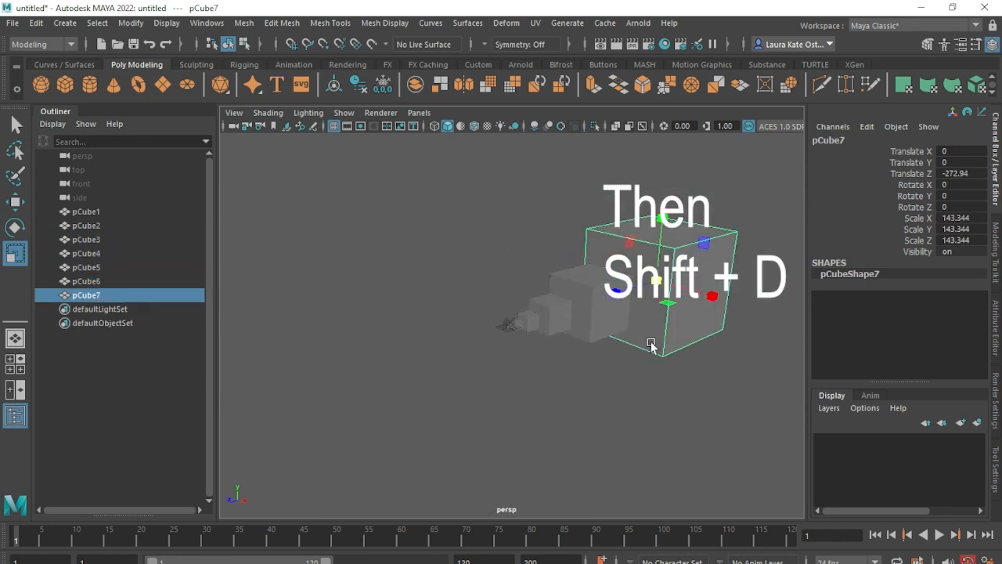
scroll(648, 348, down, 4)
key(shift+d)
scroll(646, 348, down, 4)
key(shift+d)
key(shift+d)
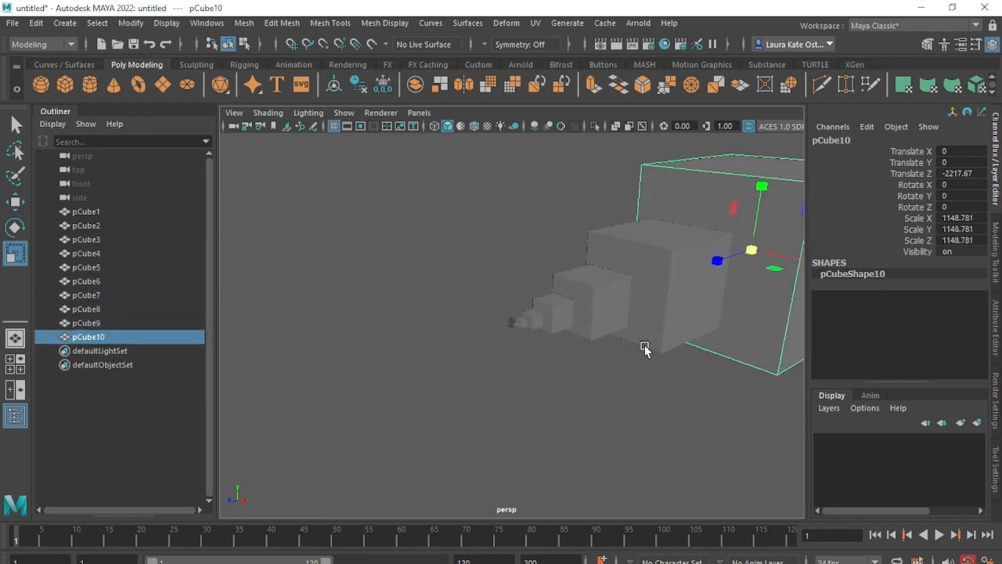
scroll(647, 347, down, 6)
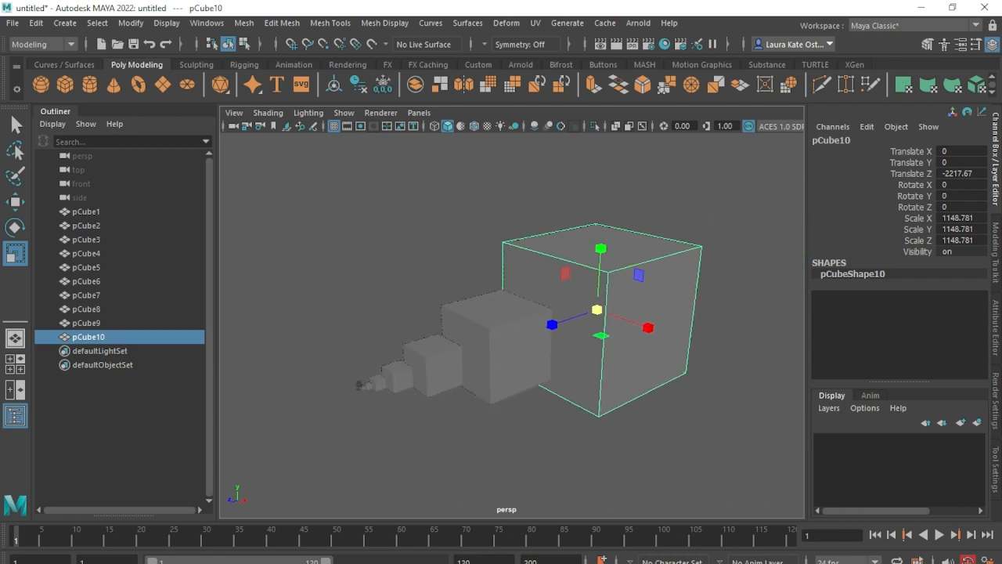
Switch to the Maya 2023 scene and scale its new cube uniformly to about 4.713.
key(alt+Tab)
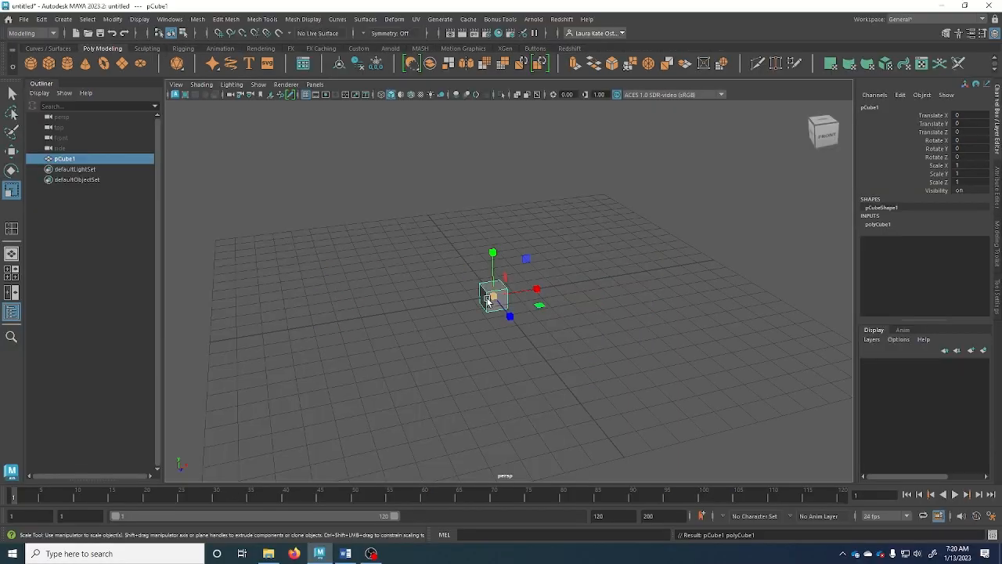
drag(487, 300, 631, 324)
scroll(631, 324, up, 1)
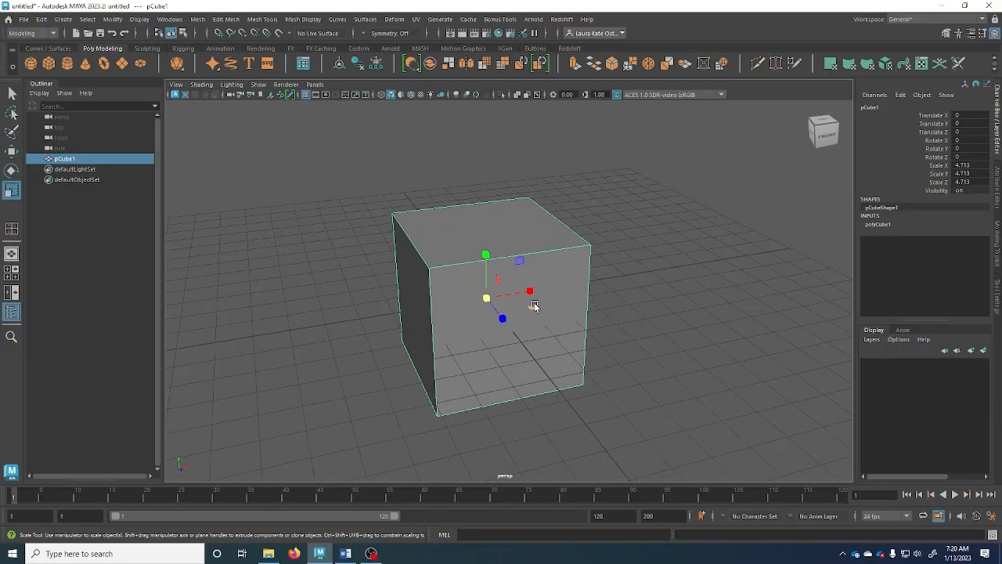
scroll(529, 306, up, 2)
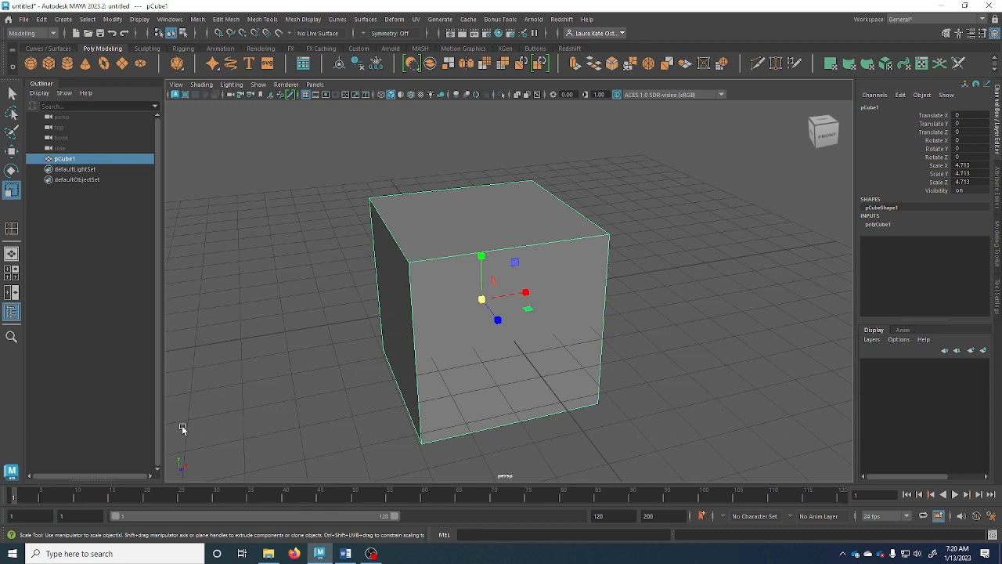
scroll(419, 258, up, 1)
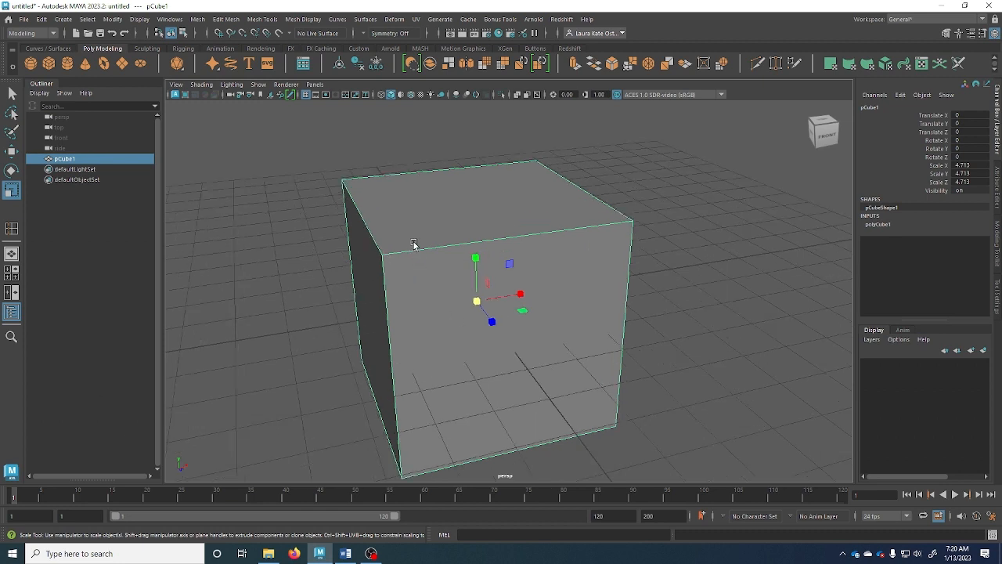
Select the four edges around the cube's top face and bevel them.
right_drag(413, 244, 414, 217)
scroll(435, 257, up, 1)
click(458, 243)
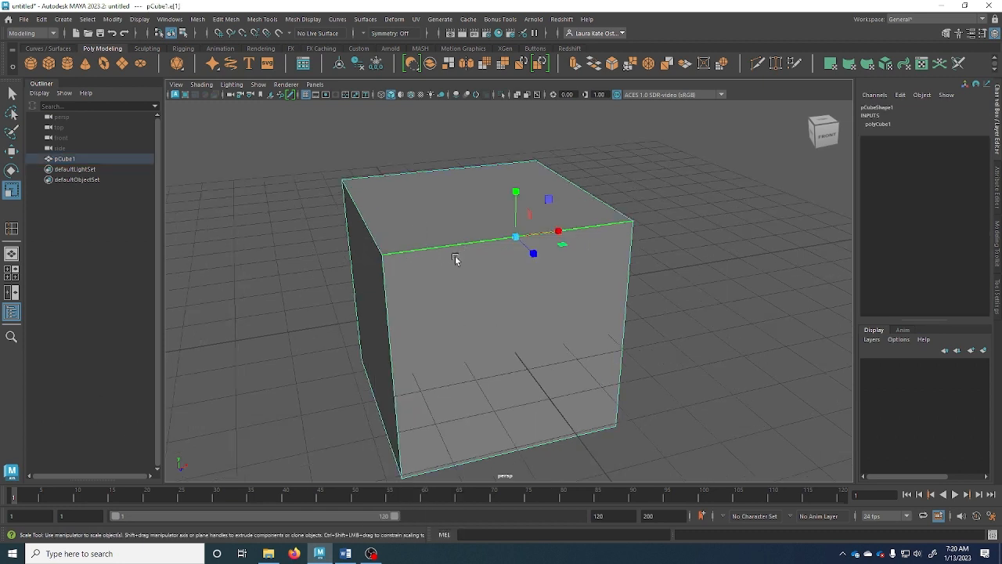
scroll(454, 257, up, 1)
shift+double_click(347, 202)
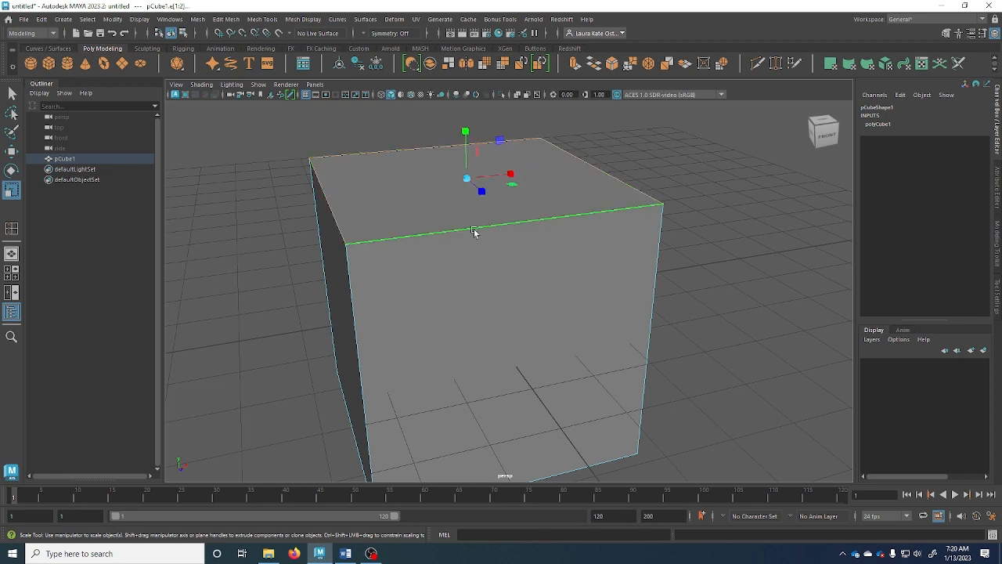
click(253, 21)
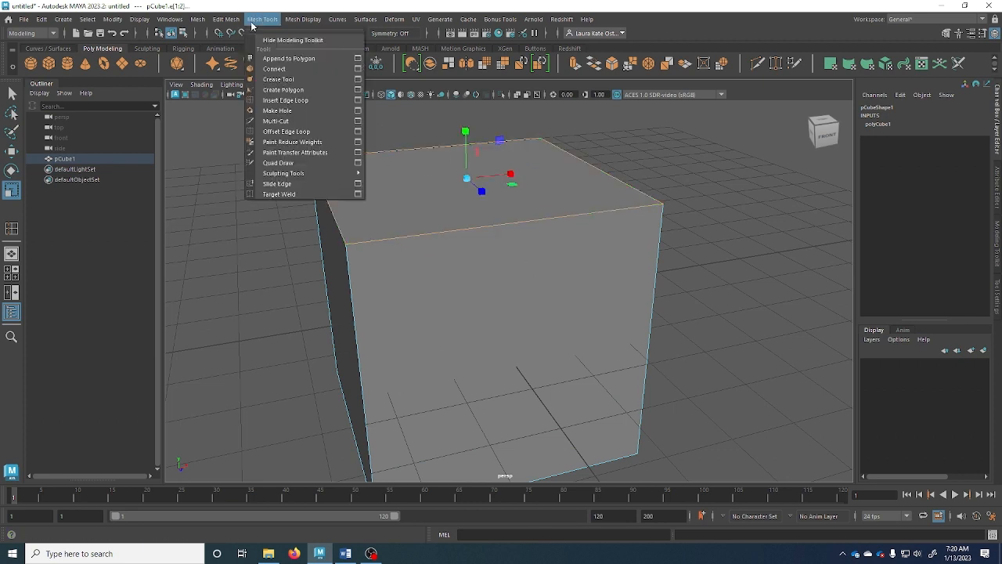
mouse_move(233, 23)
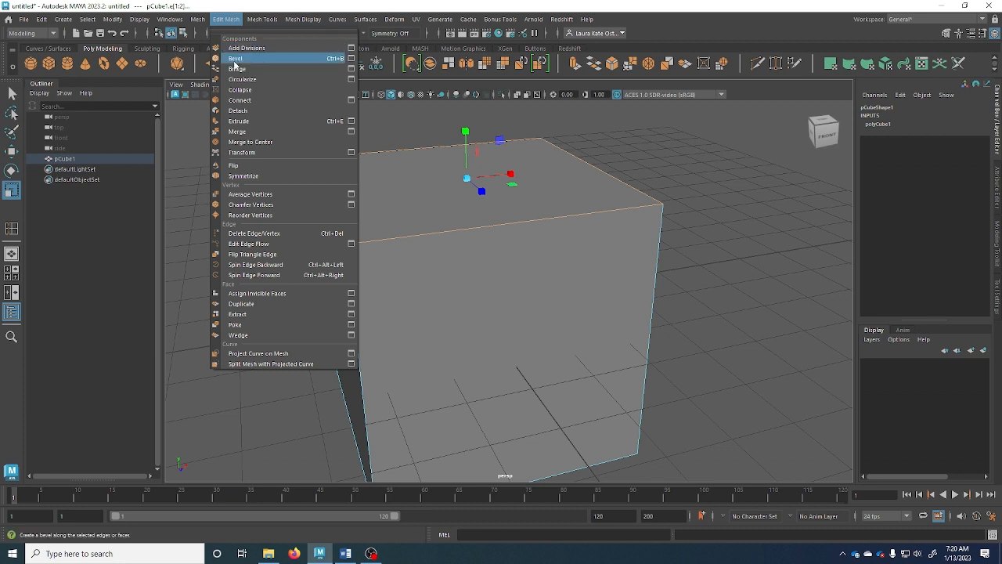
click(235, 58)
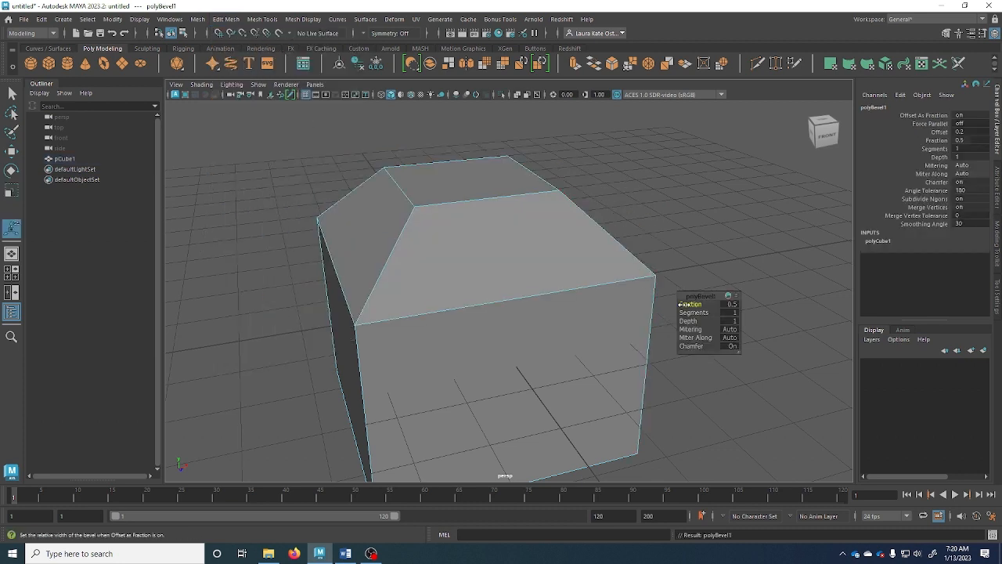
Set the bevel's Fraction to 0.2, Segments to 7 and Depth to -0.8, leaving Mitering on Auto and Chamfer on.
drag(680, 304, 706, 345)
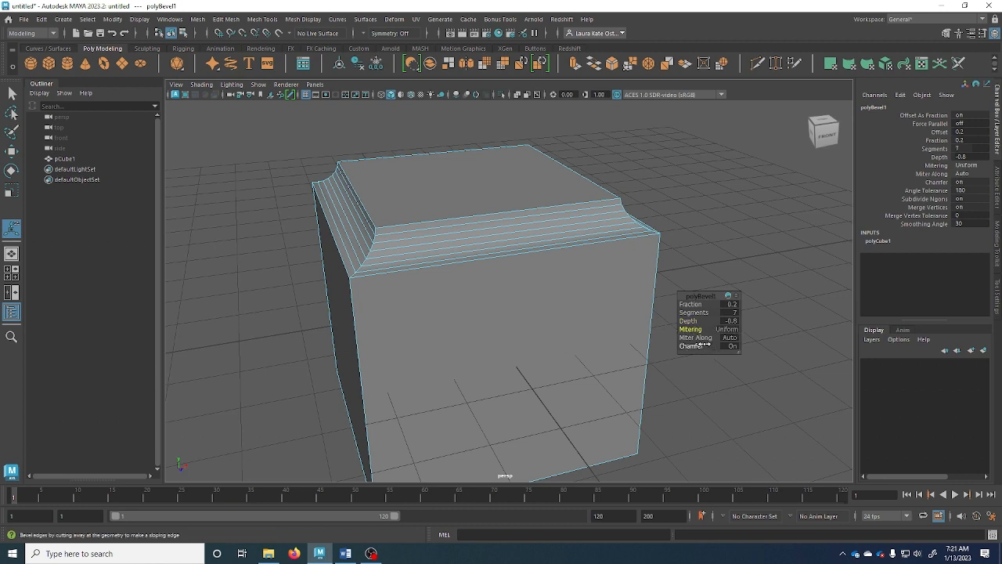
key(ctrl+z)
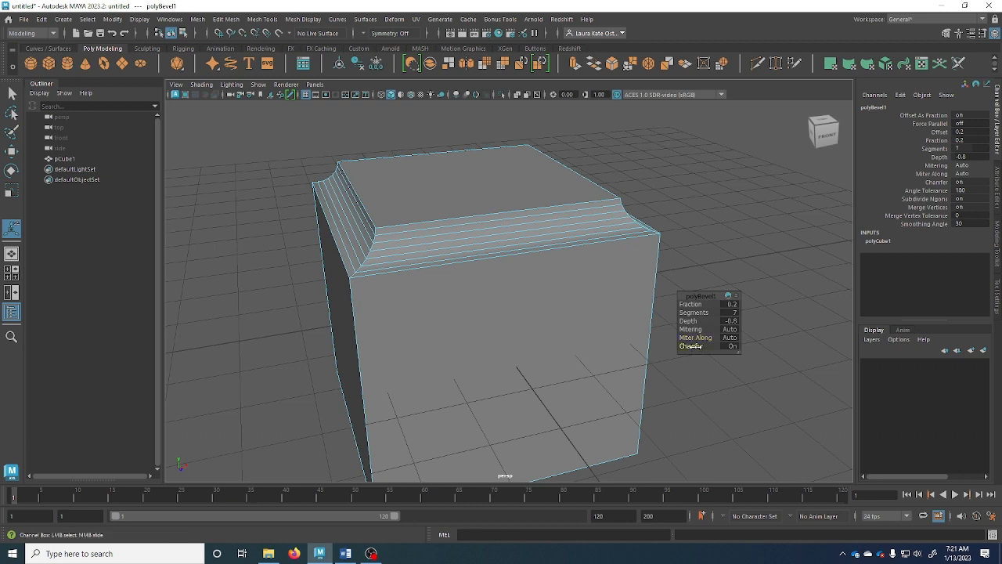
mouse_move(692, 346)
mouse_down()
mouse_move(668, 345)
mouse_move(696, 345)
mouse_up()
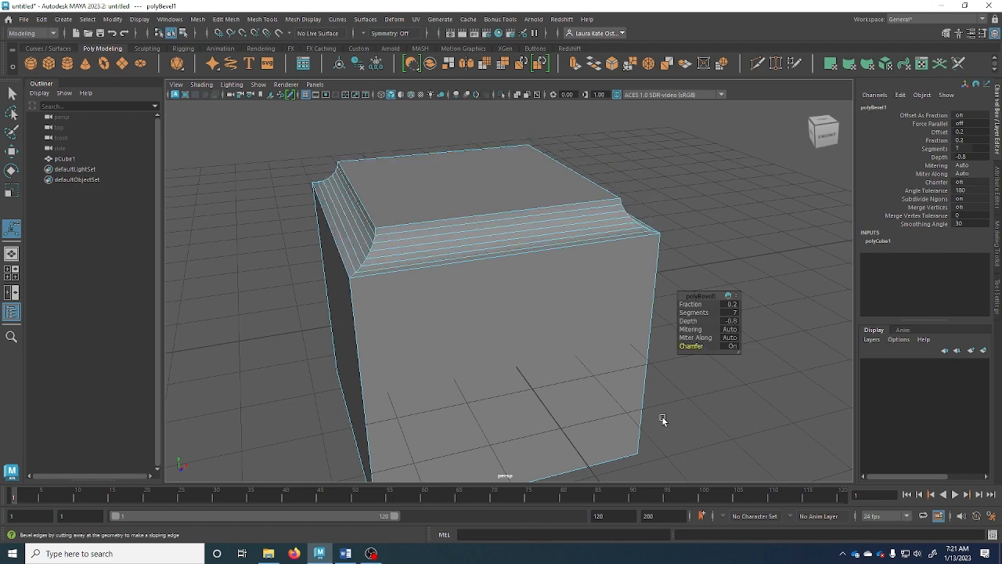
Select the cube's large front face below the bevel and detach it from the rest of the mesh.
click(474, 294)
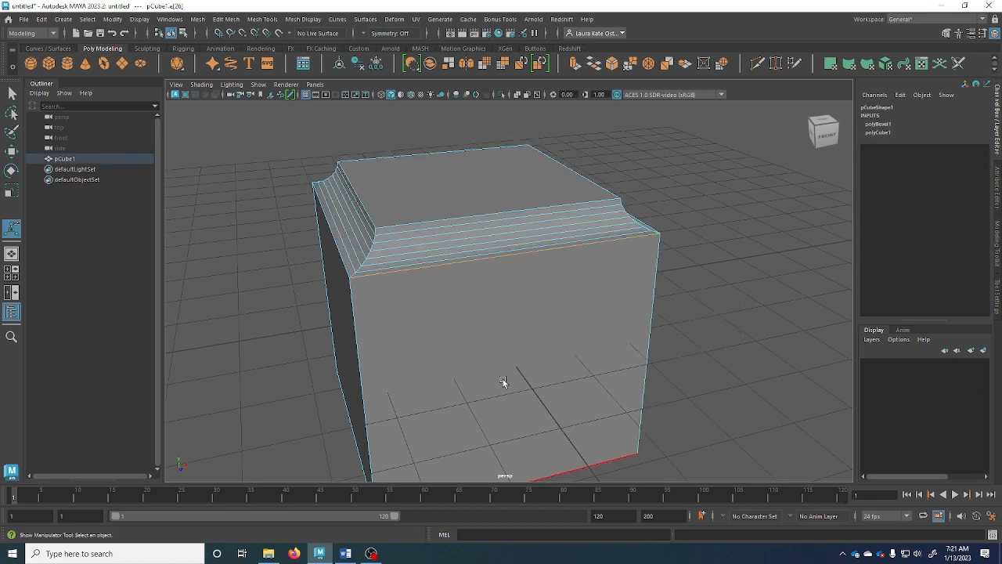
alt+middle_drag(503, 379, 490, 304)
scroll(487, 294, down, 2)
right_drag(474, 243, 475, 280)
click(482, 283)
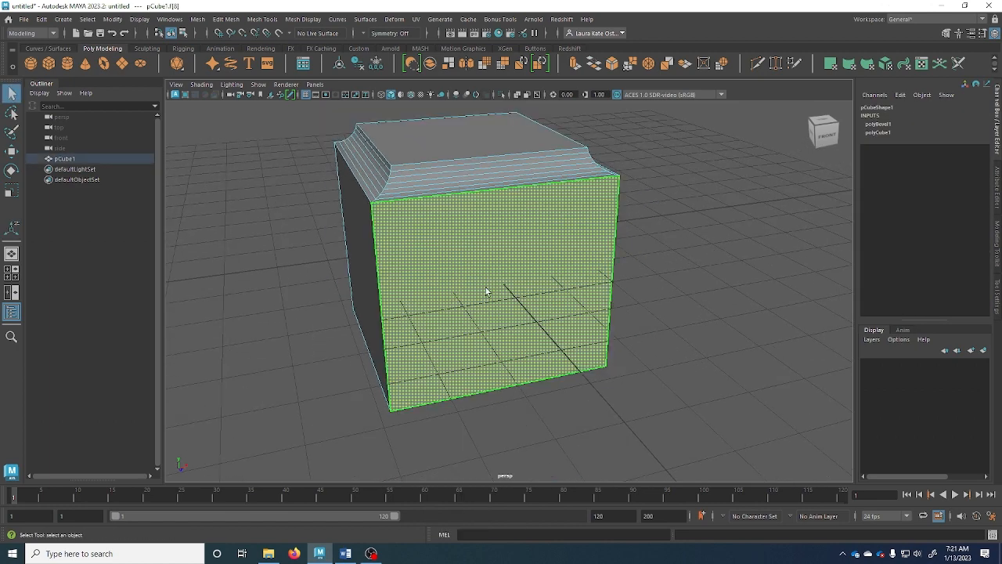
click(256, 21)
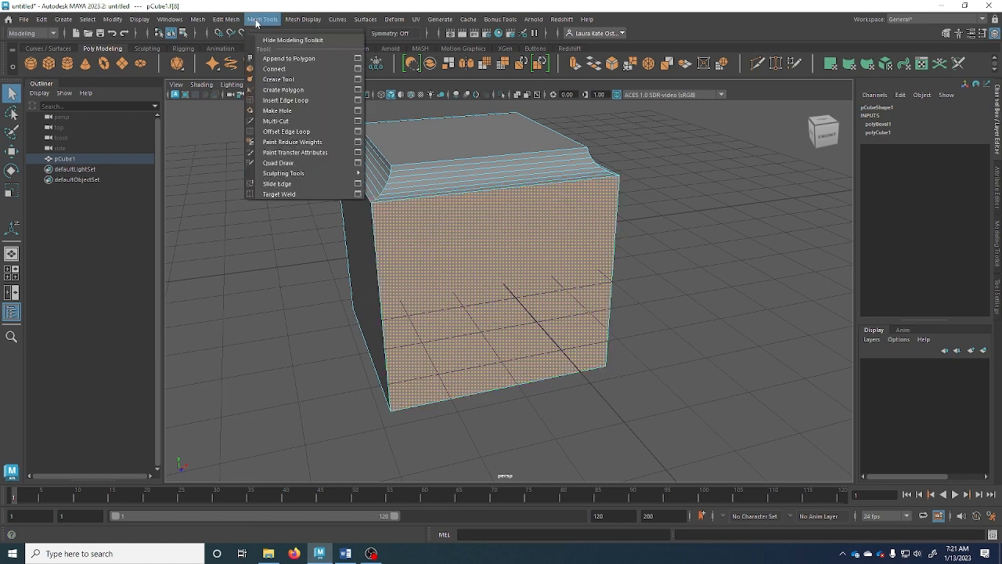
mouse_move(225, 19)
click(250, 112)
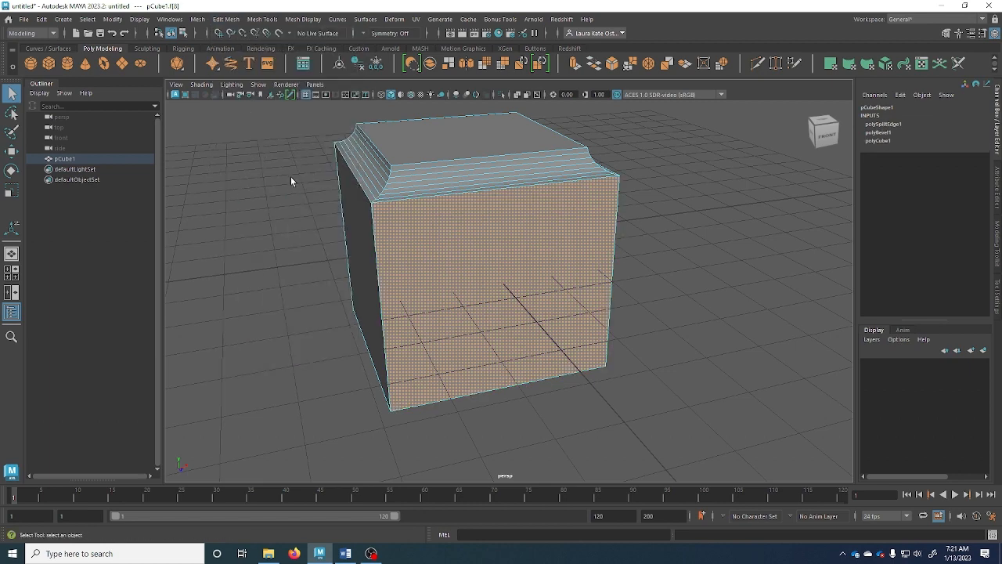
alt+drag(439, 309, 477, 290)
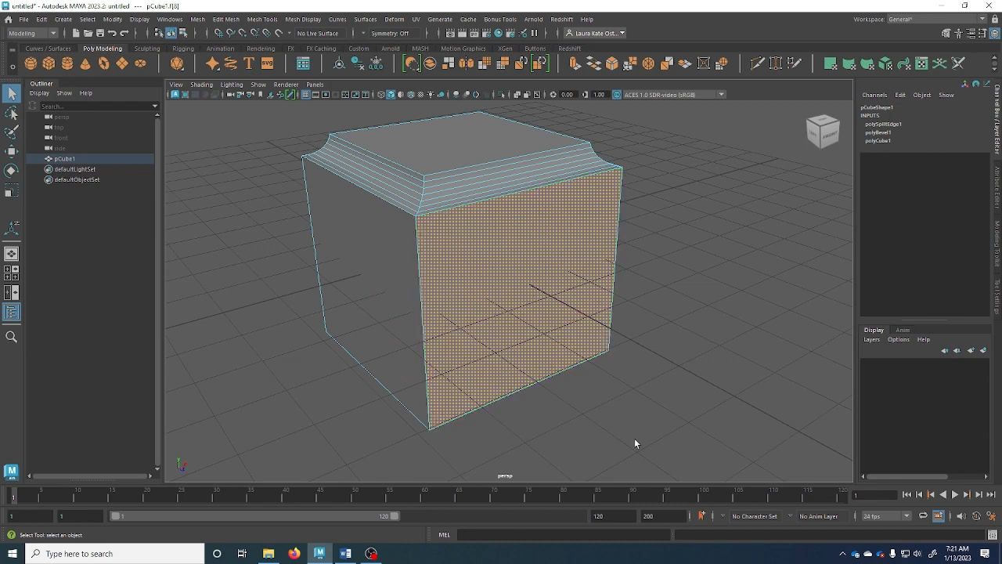
Move the detached front face outward along its Z direction, away from the open side of the cube.
key(w)
drag(560, 314, 466, 321)
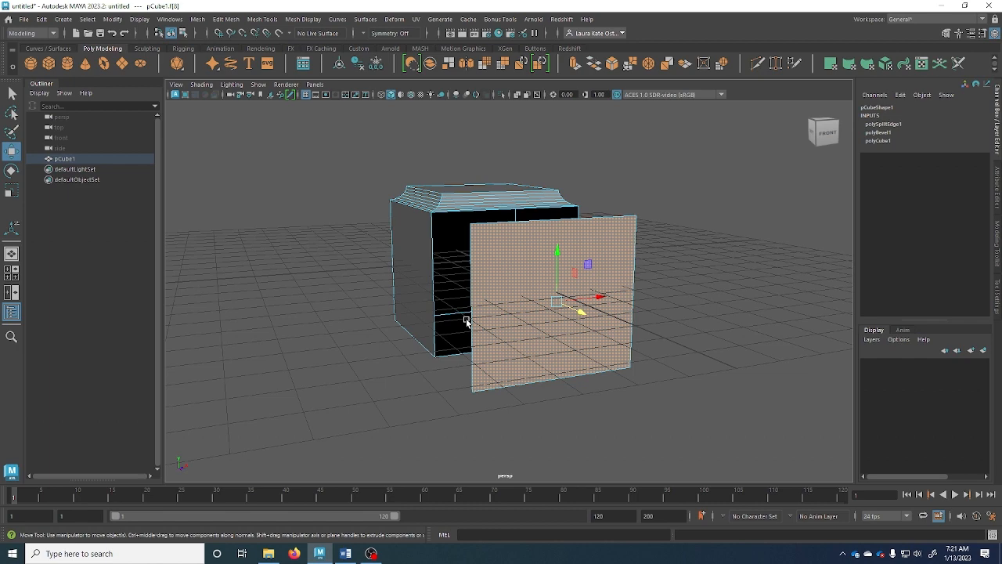
key(ctrl+z)
drag(527, 291, 564, 310)
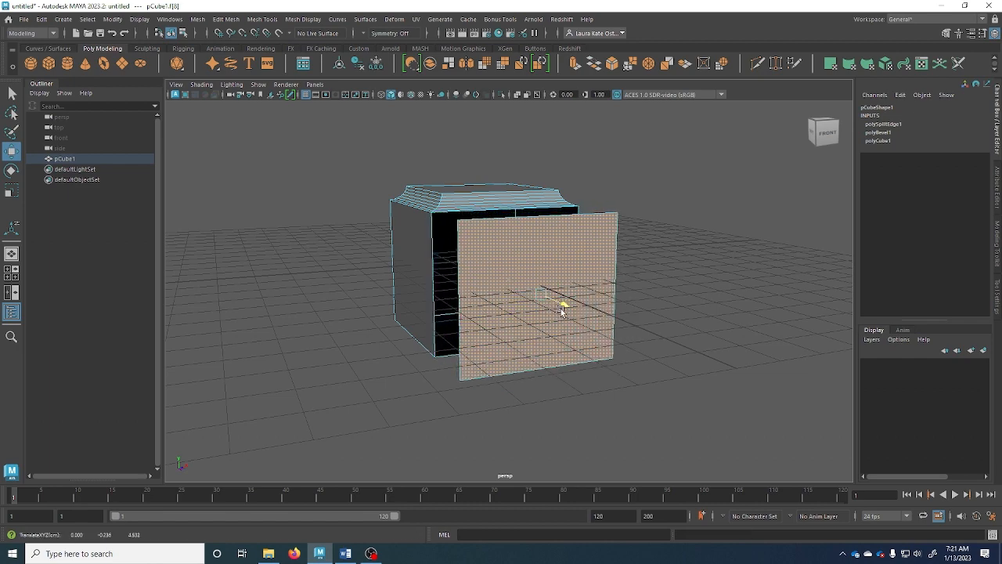
alt+drag(438, 335, 490, 360)
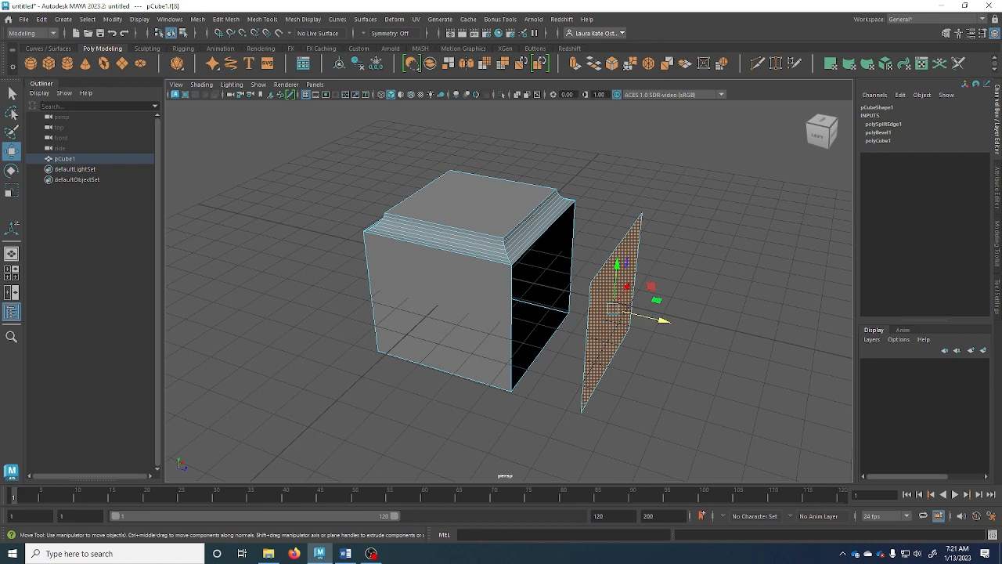
alt+drag(407, 292, 430, 290)
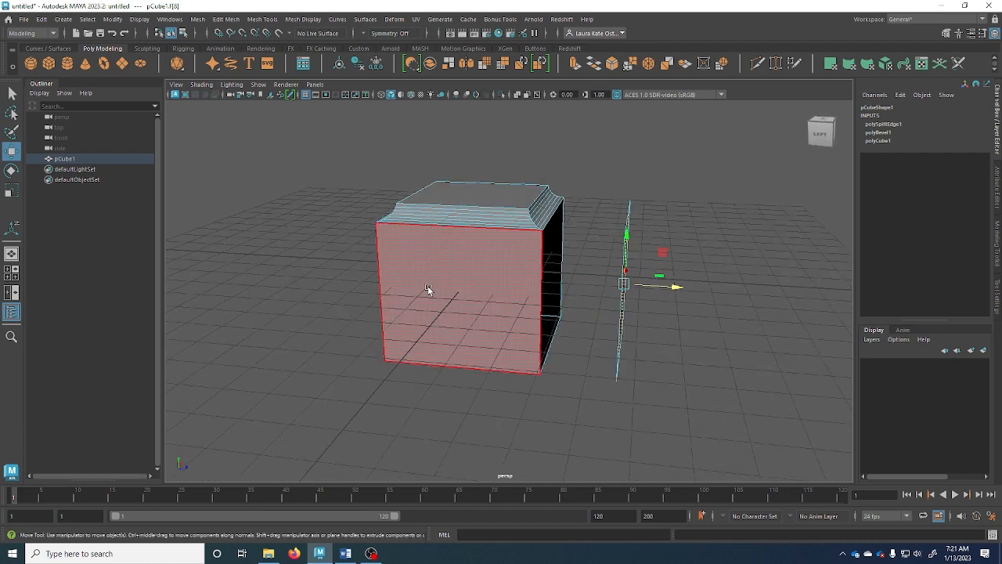
Insert two horizontal edge loops around the cube's sides, one near mid-height and one above it.
key(space)
drag(364, 308, 383, 390)
click(383, 298)
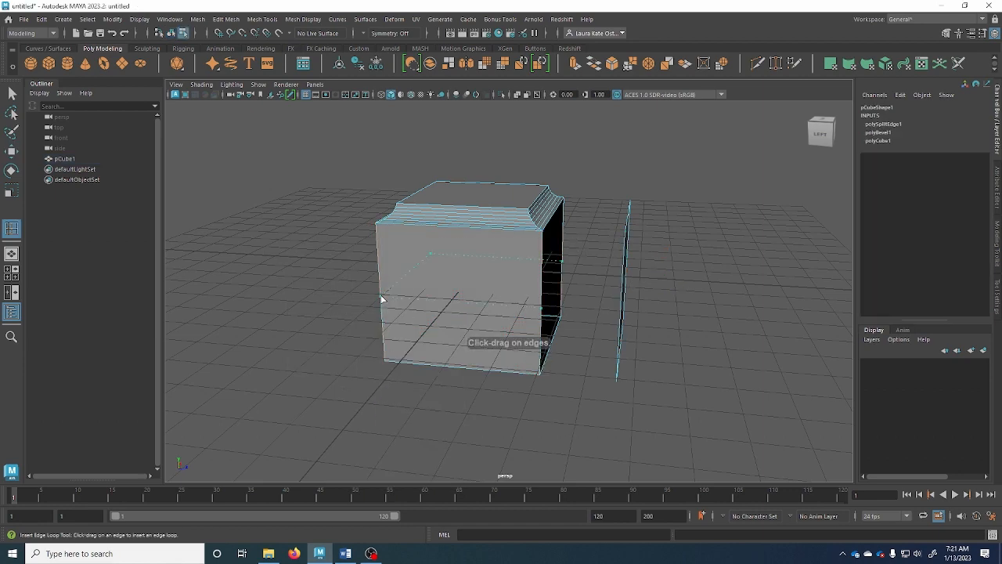
click(379, 269)
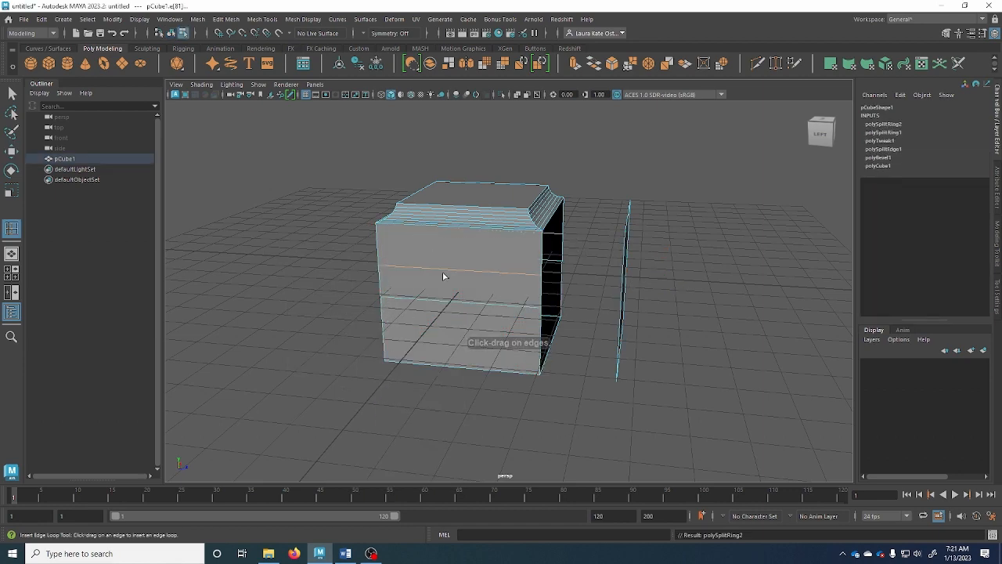
Insert two vertical edge loops across the cube's left side, one near the middle and one closer to the back edge.
click(455, 227)
scroll(462, 333, up, 5)
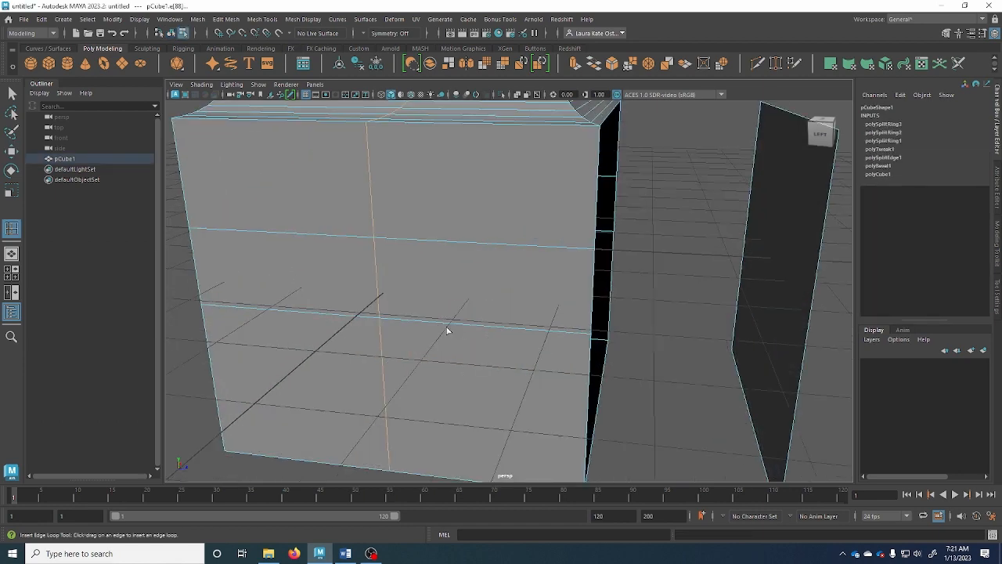
click(277, 230)
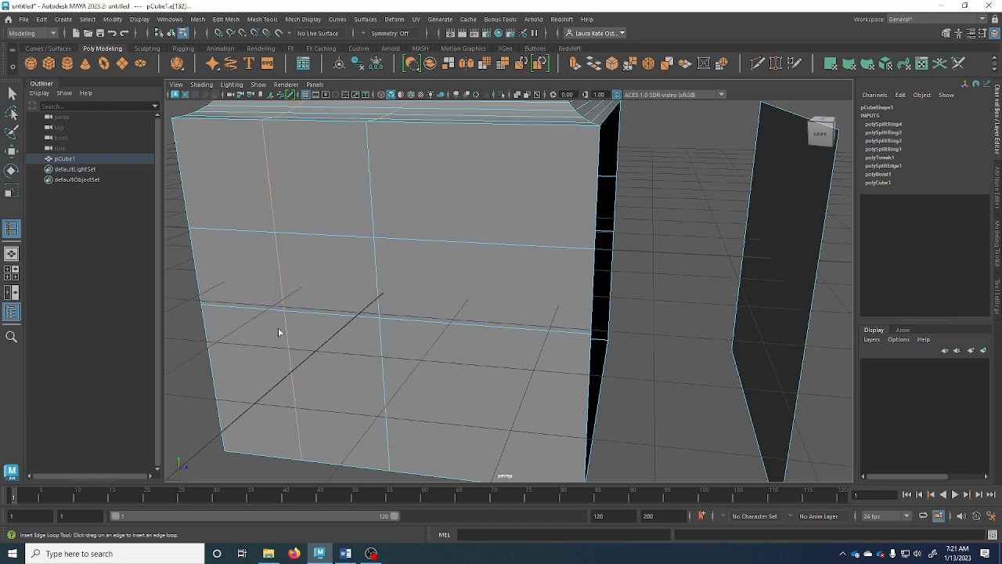
key(q)
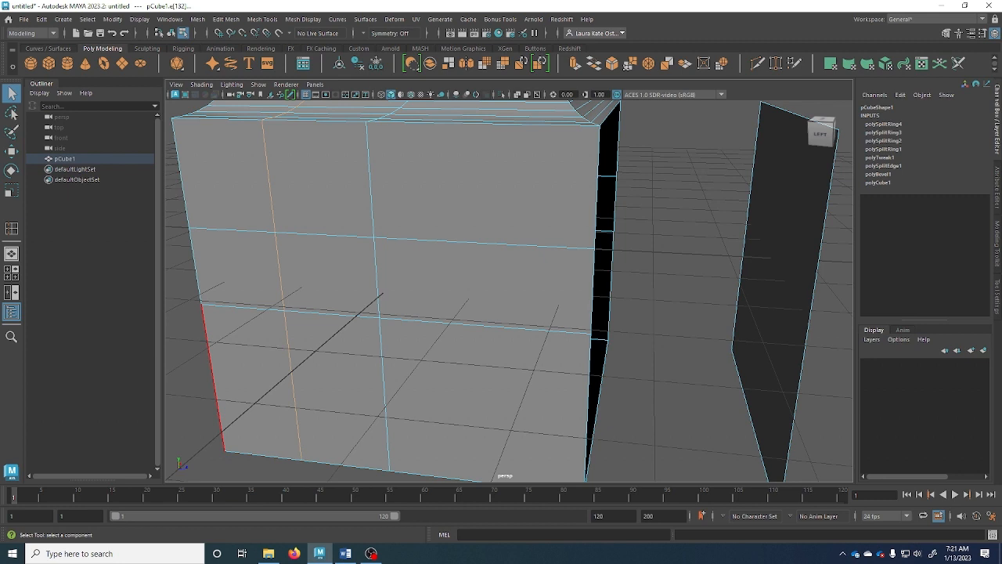
Select the four vertices where the edge loops cross on the cube's left side and merge them to center as one vertex.
right_drag(310, 253, 271, 249)
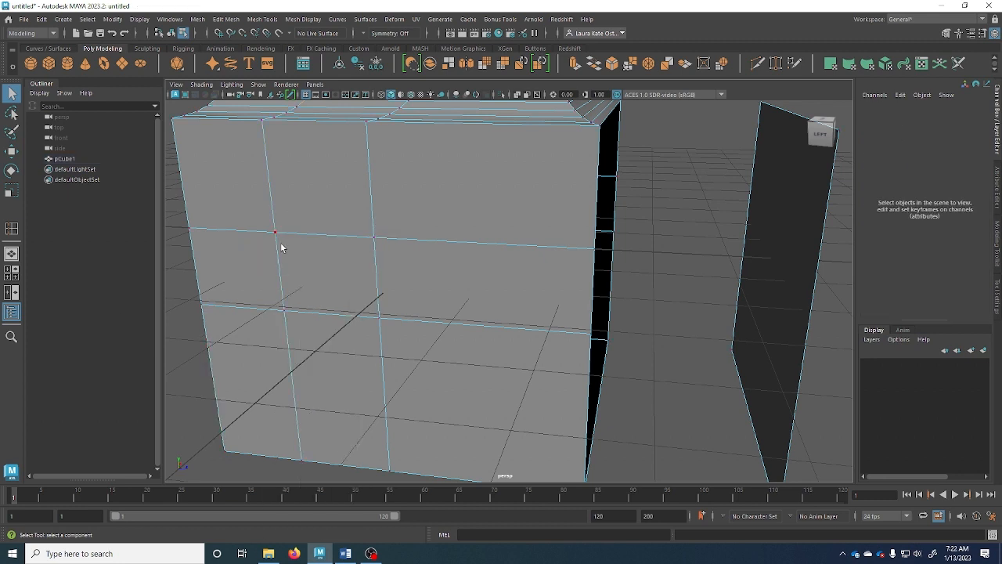
click(373, 237)
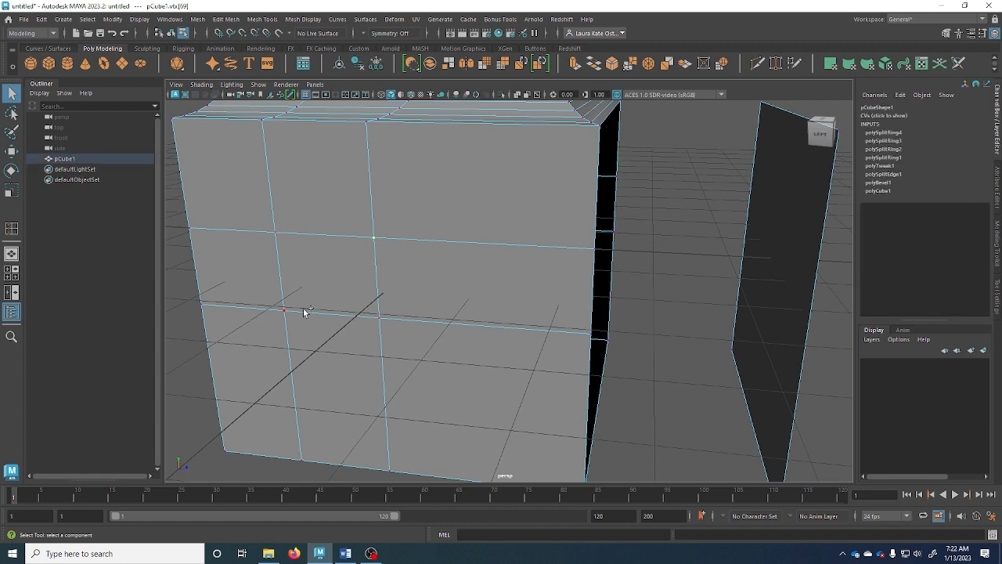
click(225, 18)
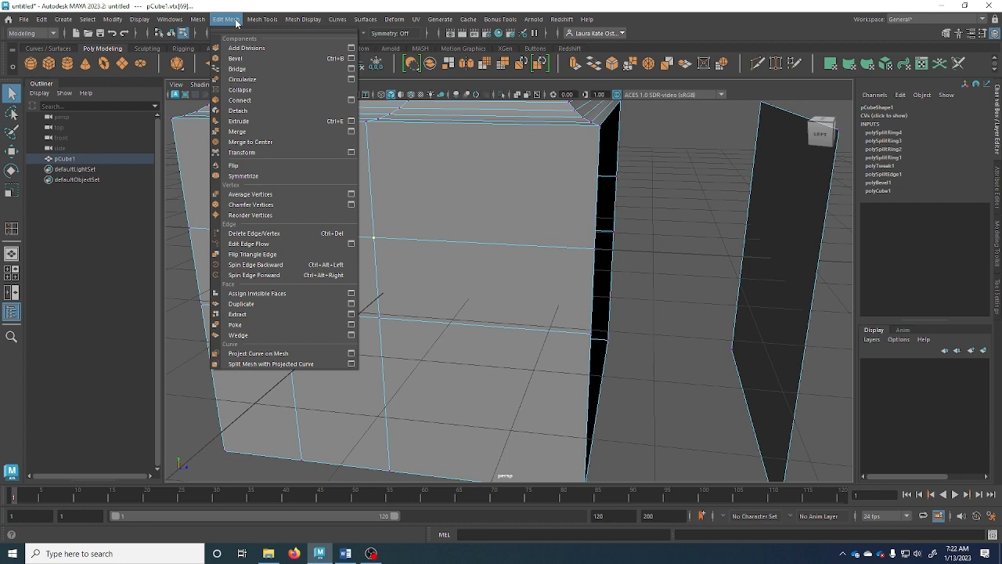
click(238, 142)
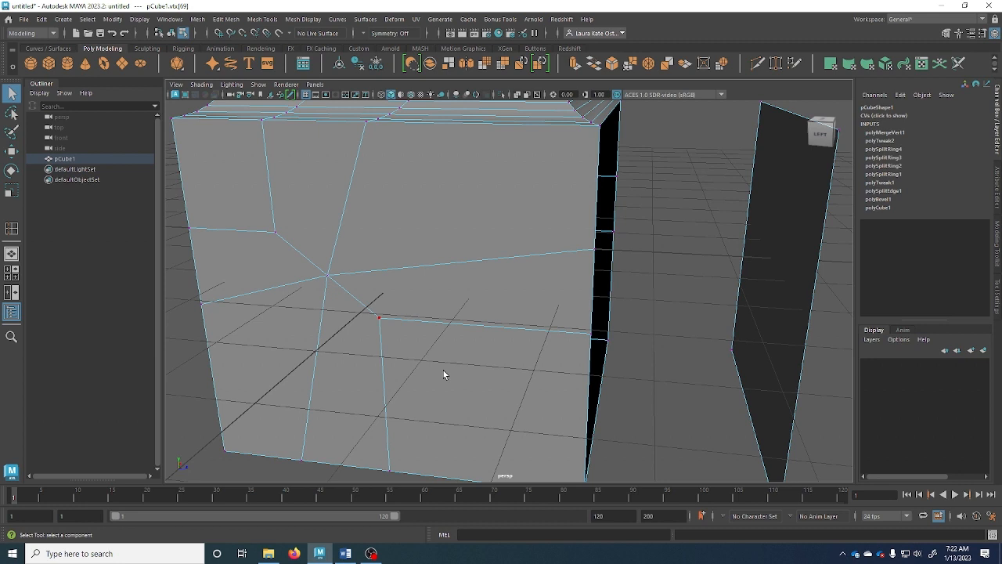
click(329, 275)
key(g)
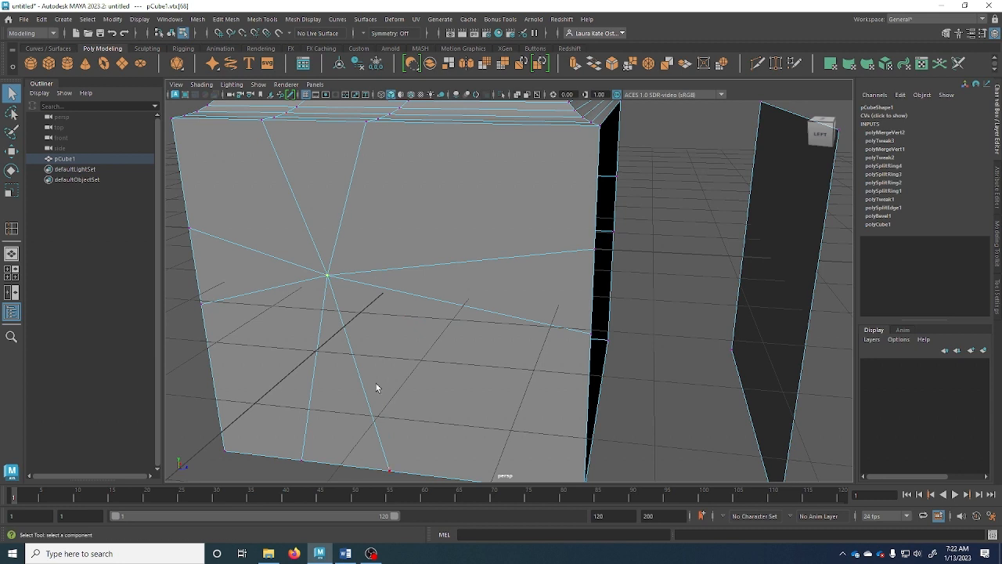
Undo the vertex merges and both vertical edge loops, keeping the two horizontal loops.
mouse_move(395, 375)
alt+mouse_down()
mouse_move(443, 371)
mouse_move(450, 385)
mouse_move(399, 387)
alt+mouse_up()
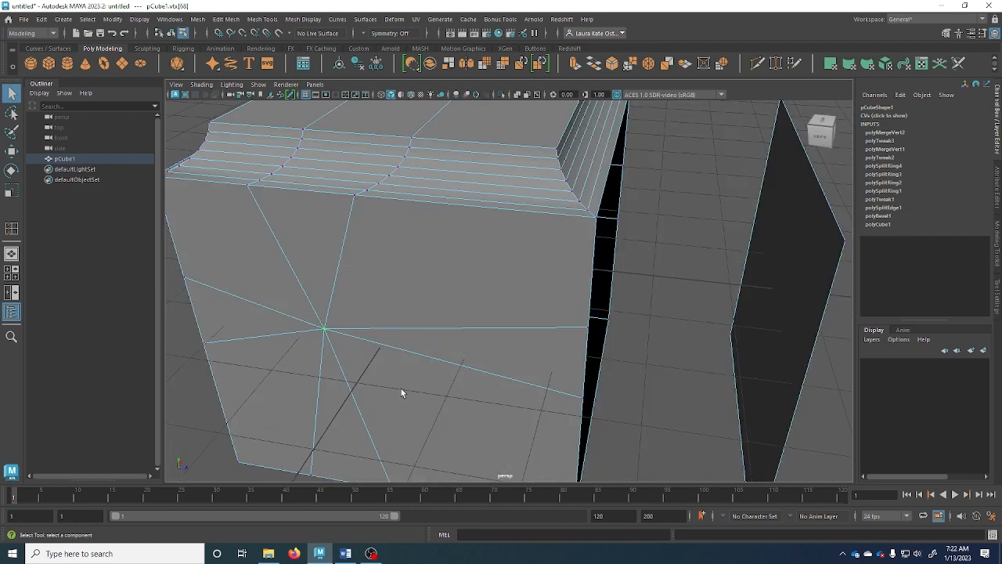
key(ctrl+z)
key(ctrl+z)
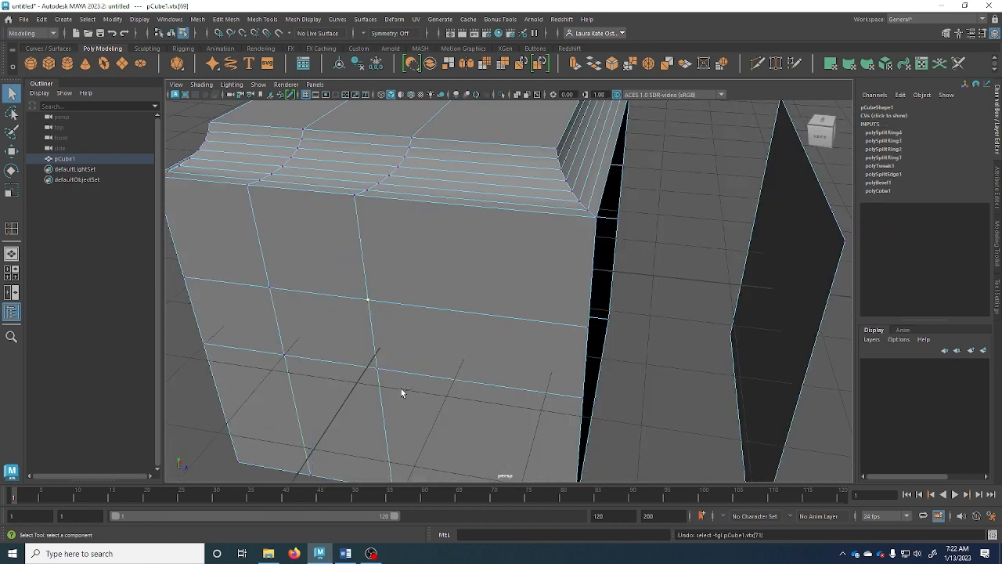
key(ctrl+z)
key(ctrl+z)
key(ctrl+z)
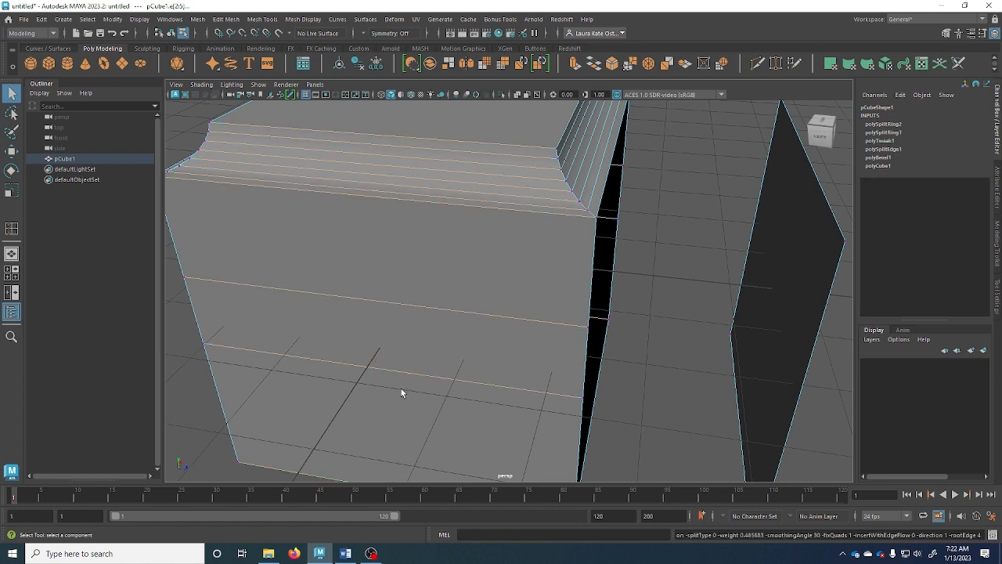
key(ctrl+z)
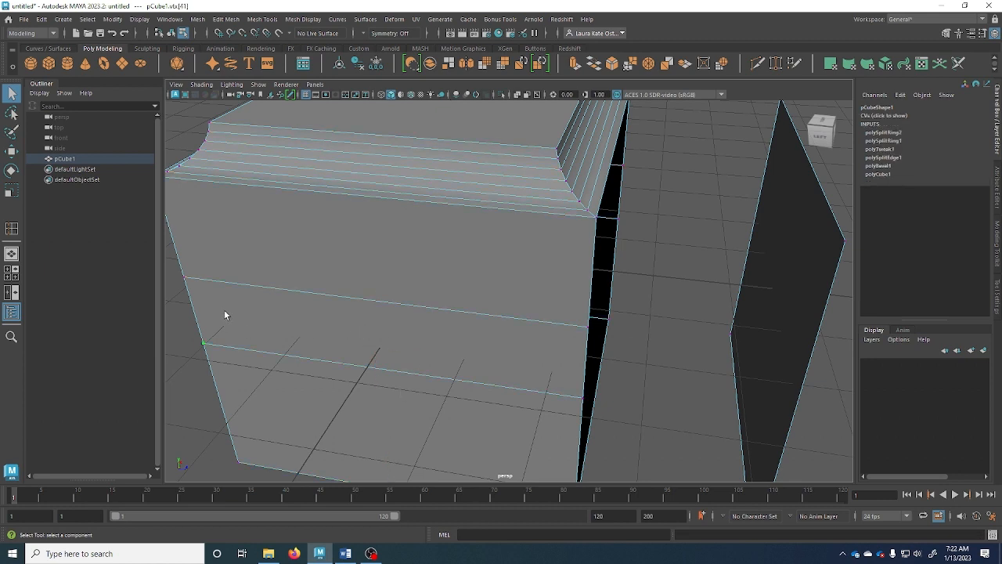
Select the column of bevel vertices at the cube's corner beside the open side and move them down along Y.
click(182, 334)
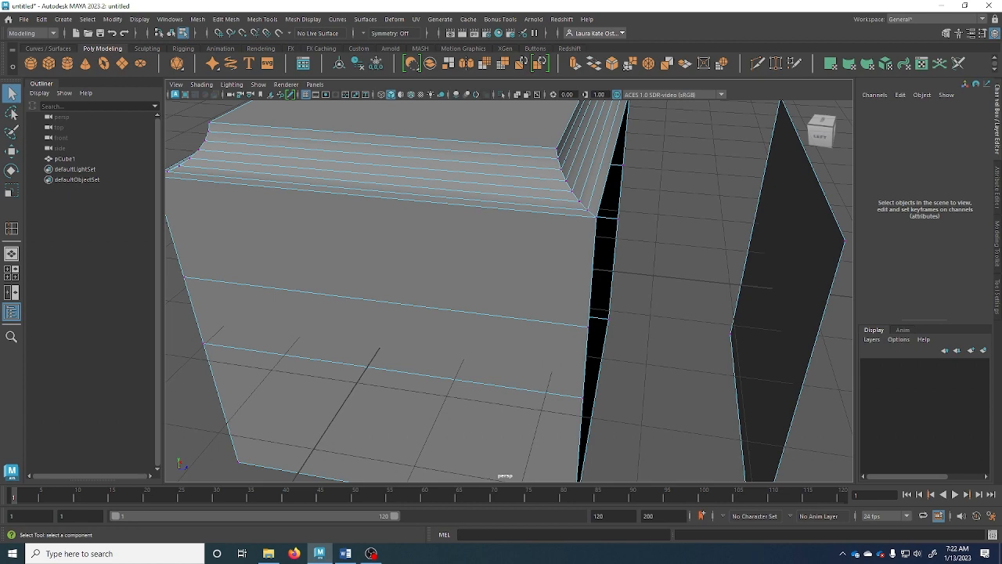
scroll(559, 187, down, 5)
alt+drag(559, 186, 585, 277)
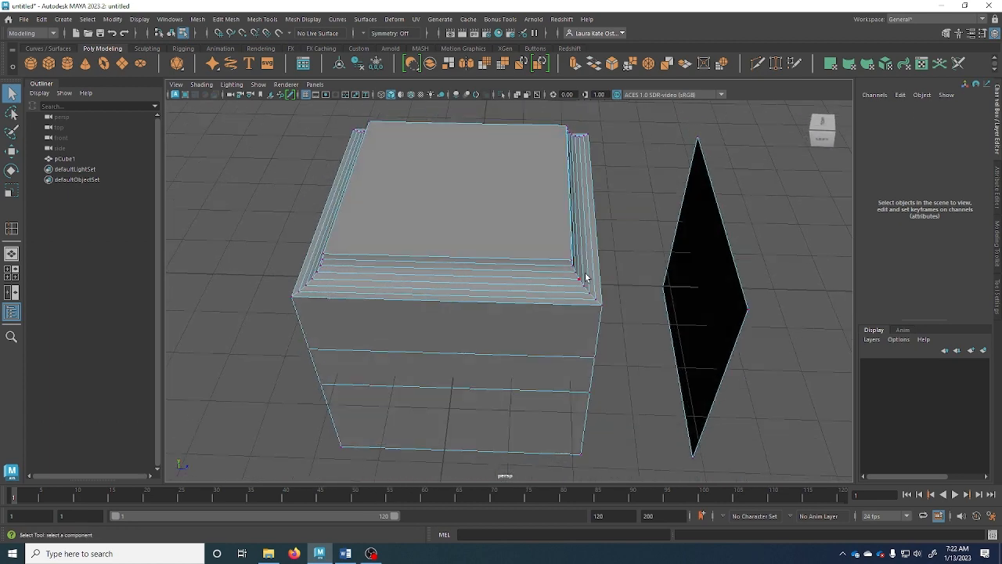
right_drag(585, 277, 540, 246)
alt+drag(528, 260, 640, 317)
alt+drag(640, 317, 580, 307)
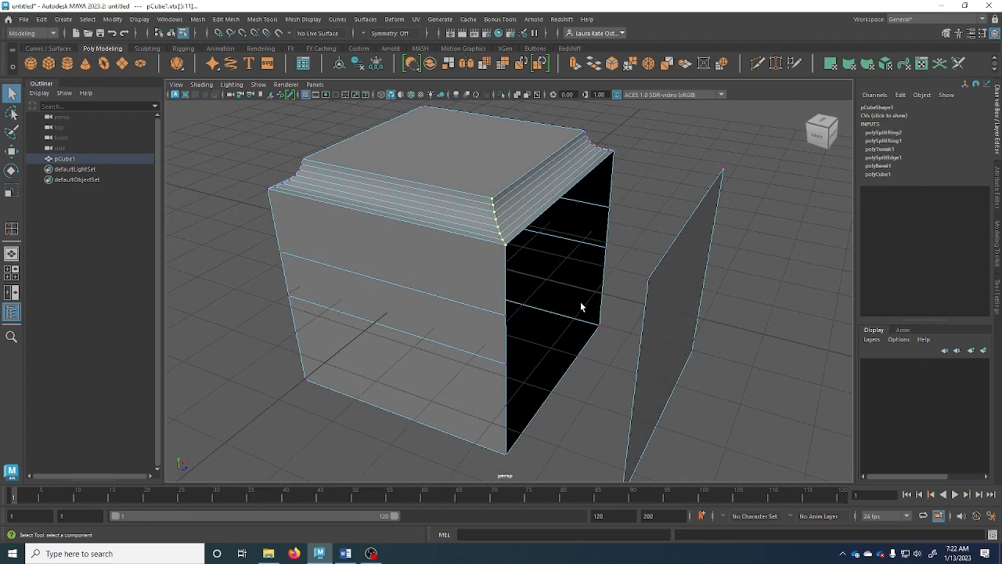
key(w)
drag(500, 183, 500, 232)
alt+drag(486, 300, 556, 357)
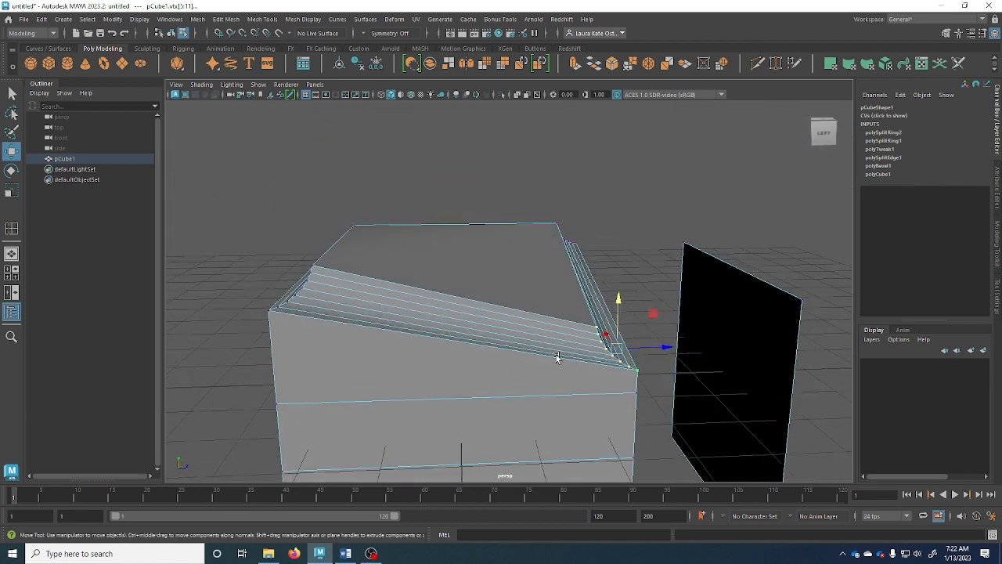
Insert two edge loops crossing near the middle of the cube's top, one running side to side and one front to back.
mouse_move(586, 244)
right_down()
mouse_move(588, 256)
mouse_move(584, 248)
right_up()
key(space)
click(379, 313)
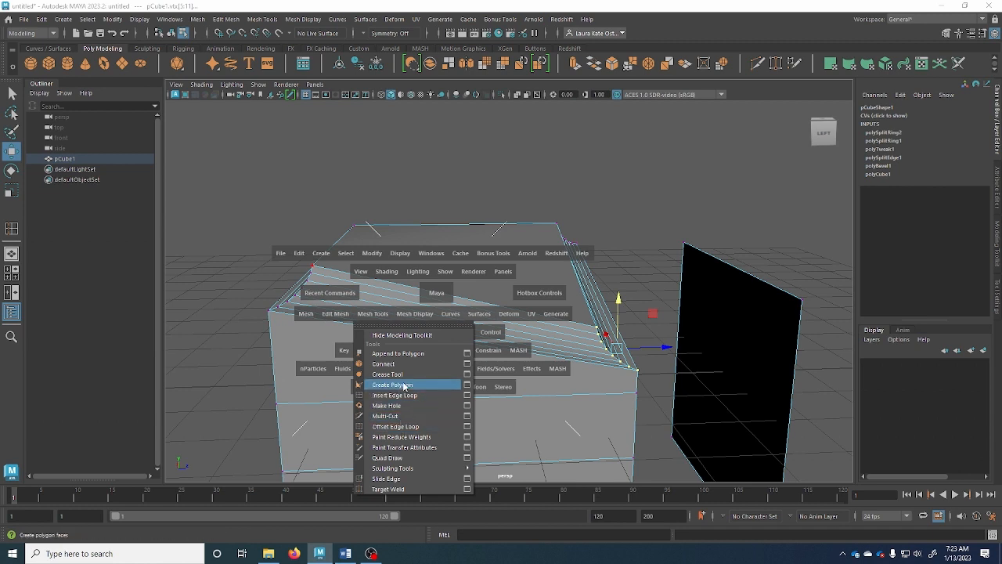
click(448, 396)
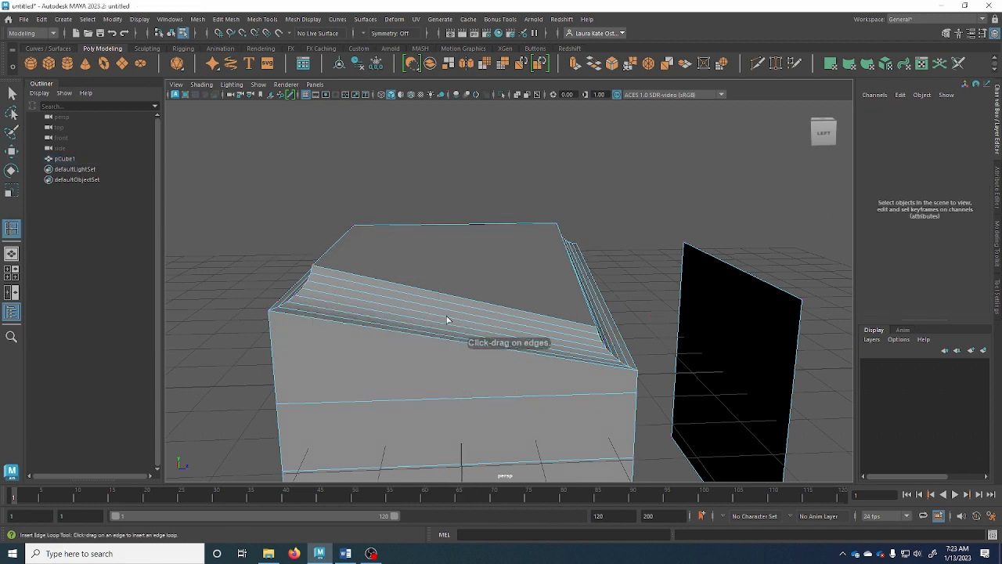
drag(449, 342, 450, 341)
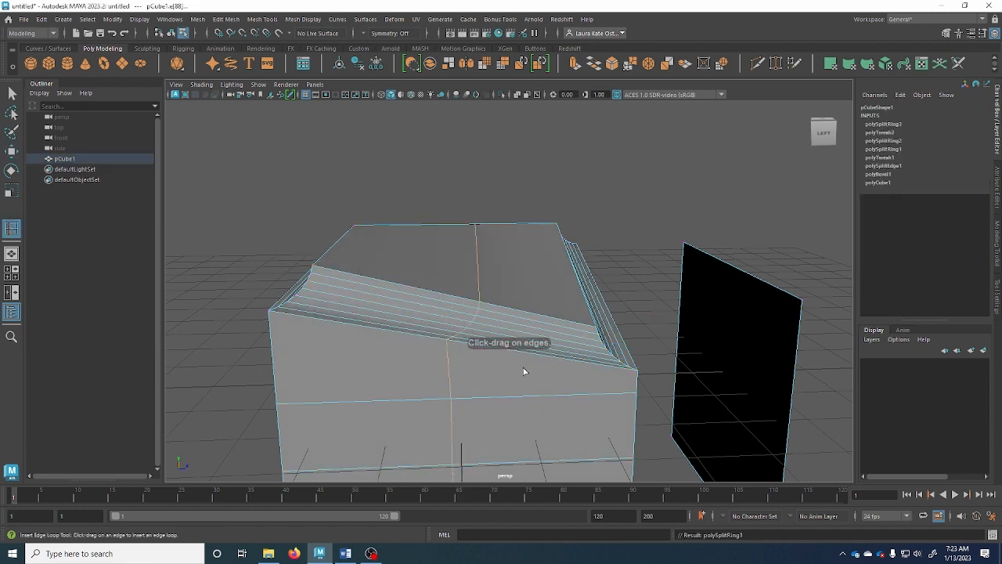
alt+drag(525, 370, 496, 330)
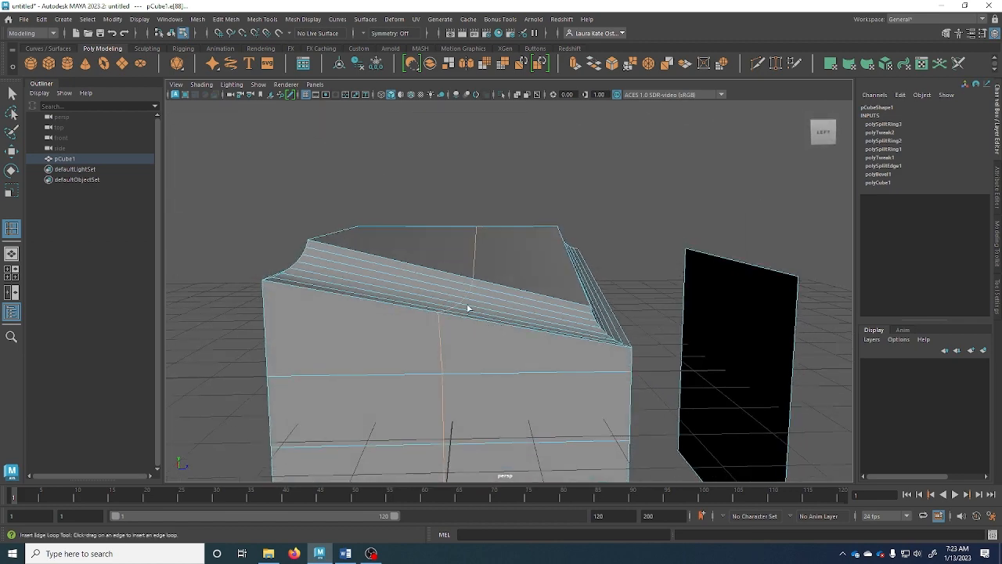
alt+drag(469, 275, 465, 304)
key(q)
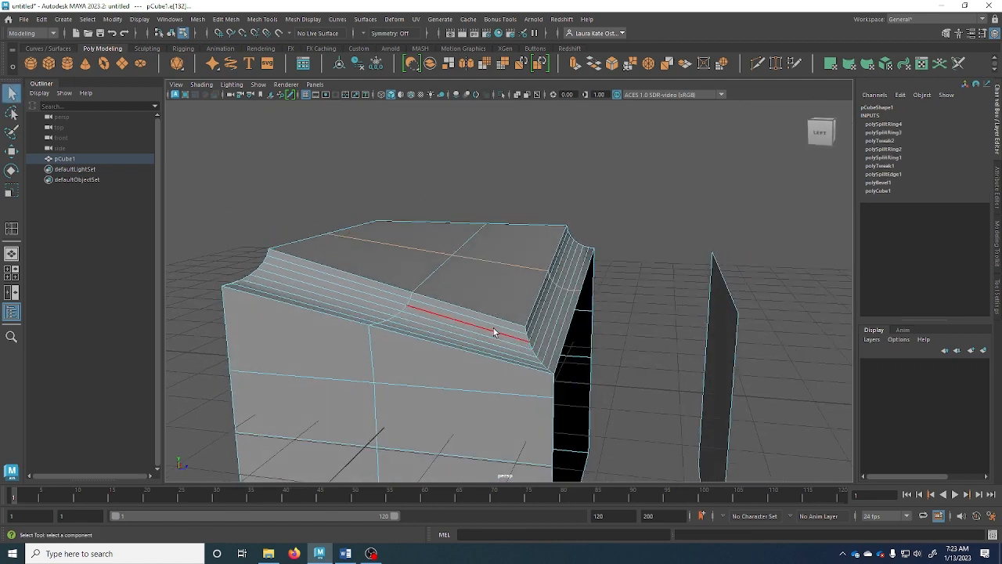
Flip the mesh across the front-to-back middle edge loop on the cube's top.
right_drag(524, 245, 485, 252)
alt+drag(474, 307, 669, 394)
alt+drag(668, 393, 572, 385)
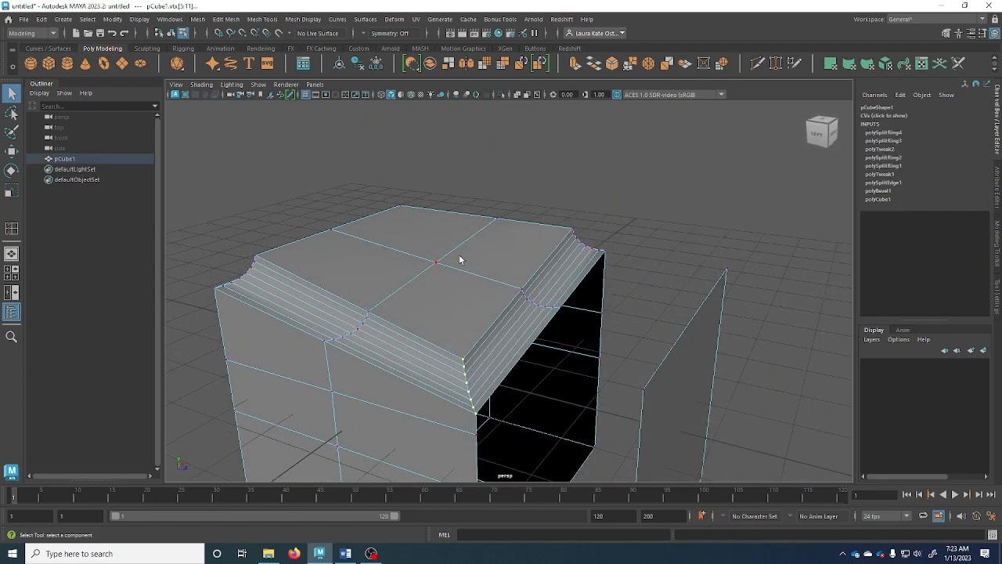
click(226, 19)
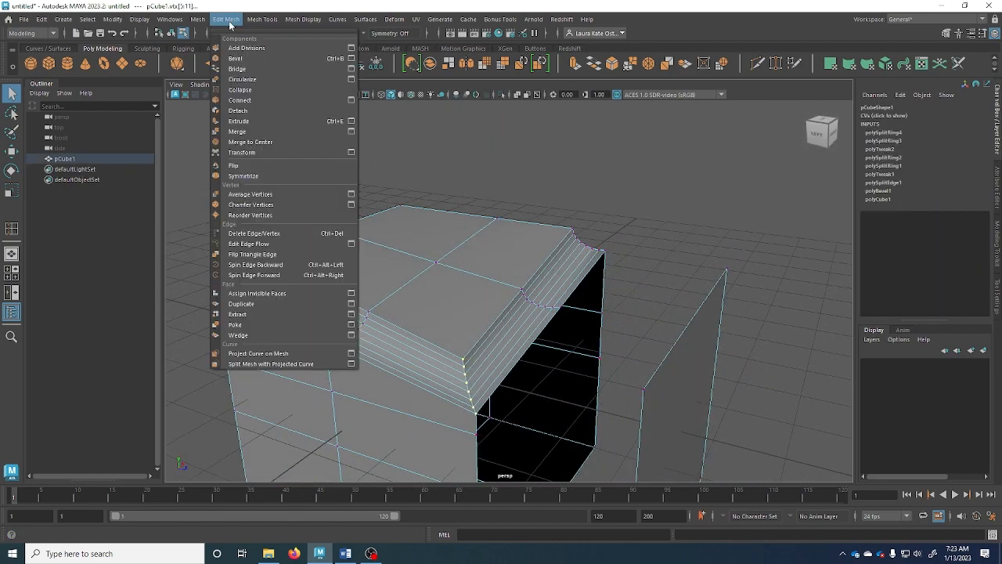
click(241, 167)
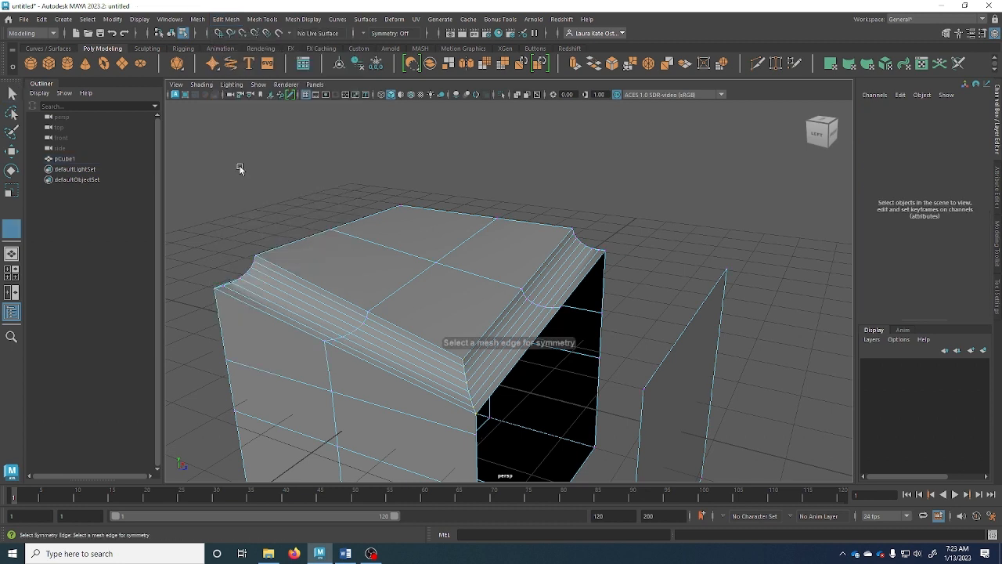
click(433, 263)
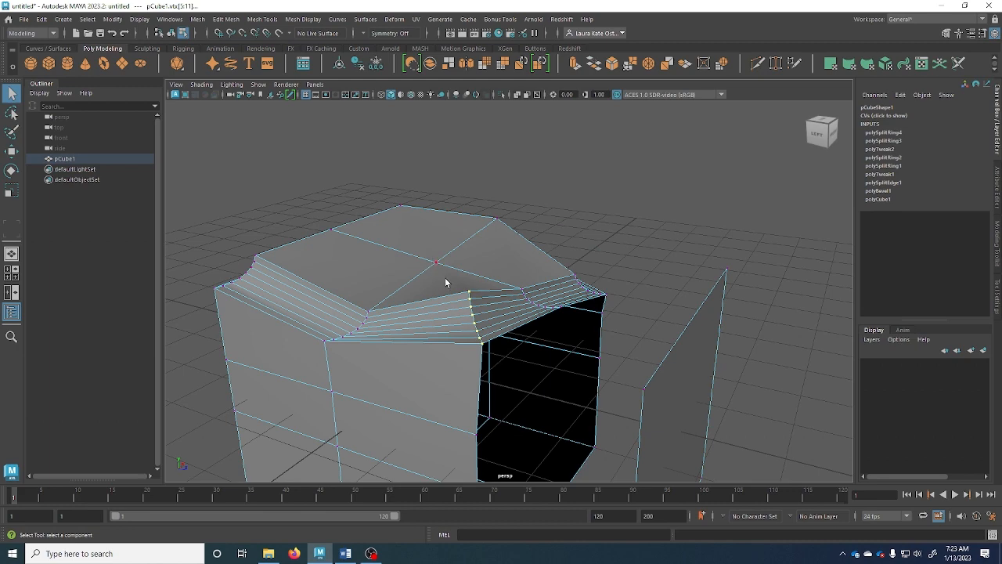
alt+drag(445, 282, 389, 341)
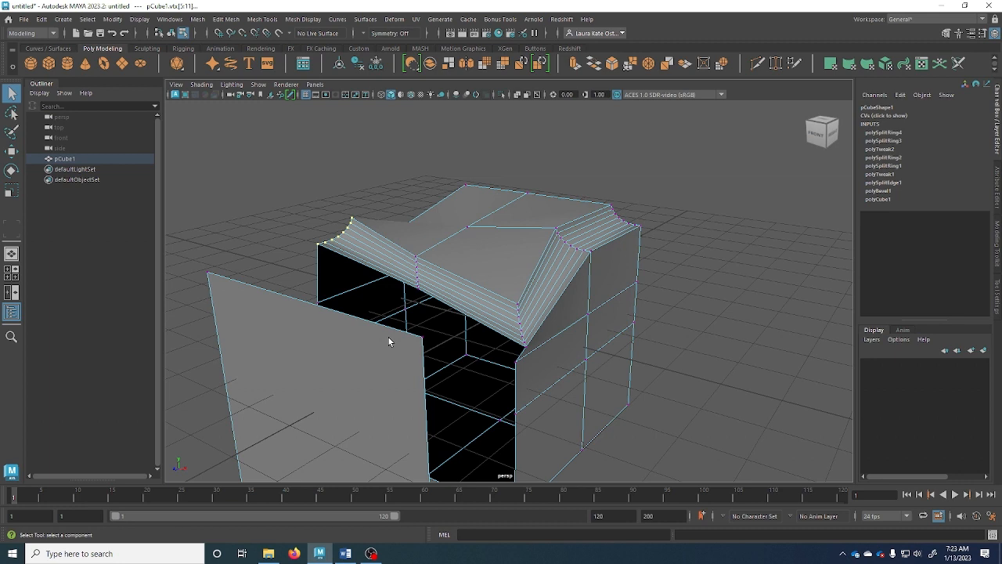
Try to flip the mesh across the side-to-side middle edge loop on the cube's top.
alt+drag(498, 270, 465, 276)
key(g)
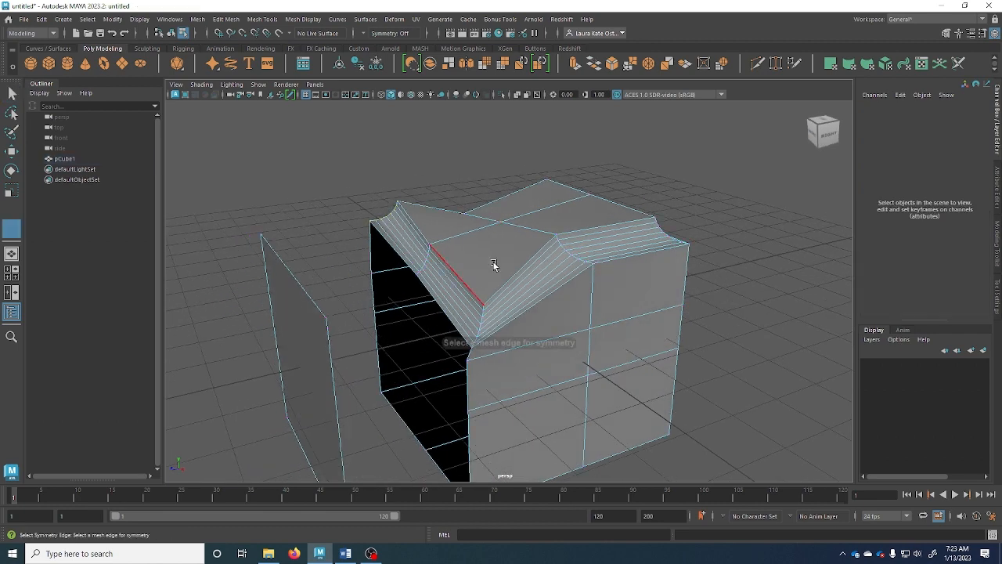
right_click(484, 245)
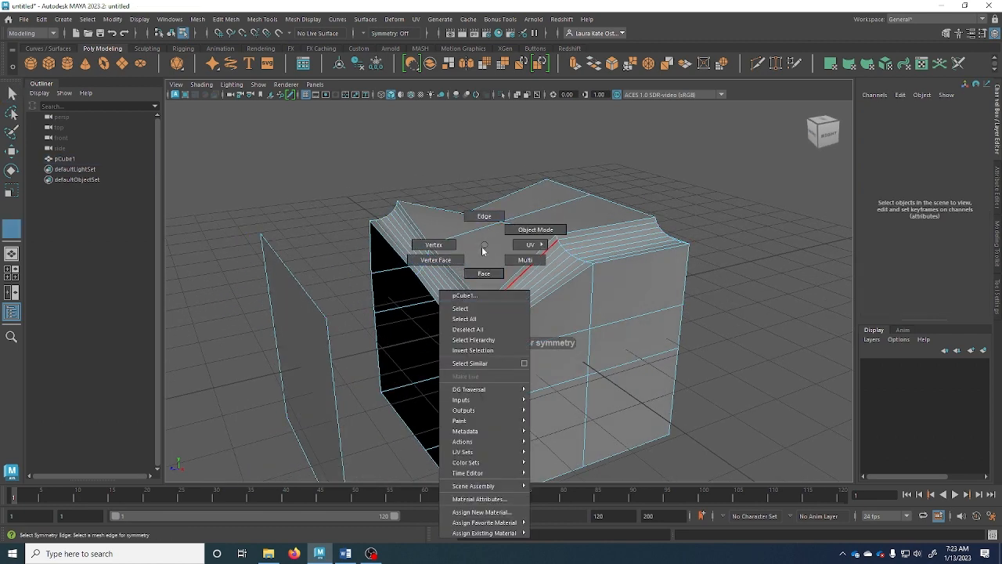
click(512, 227)
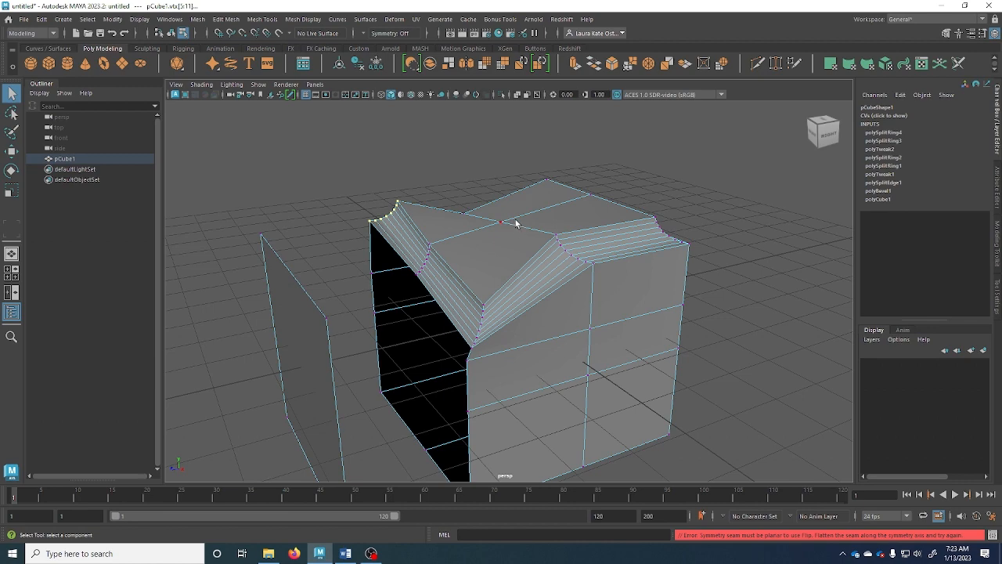
Flip the mesh again, using an edge of the front-to-back middle loop behind the top's centre vertex as the symmetry edge.
alt+drag(421, 214, 471, 222)
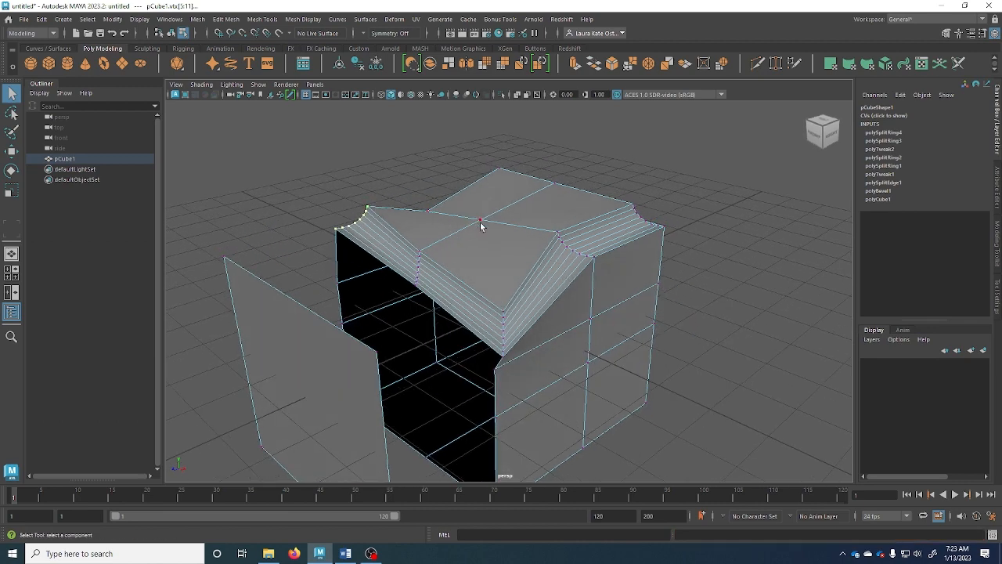
key(g)
click(503, 207)
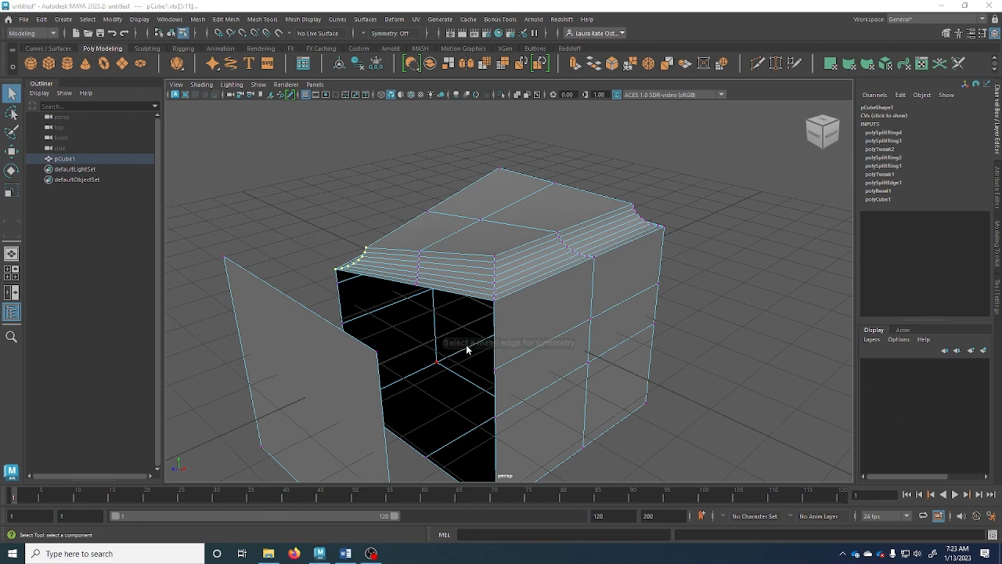
alt+drag(465, 348, 475, 362)
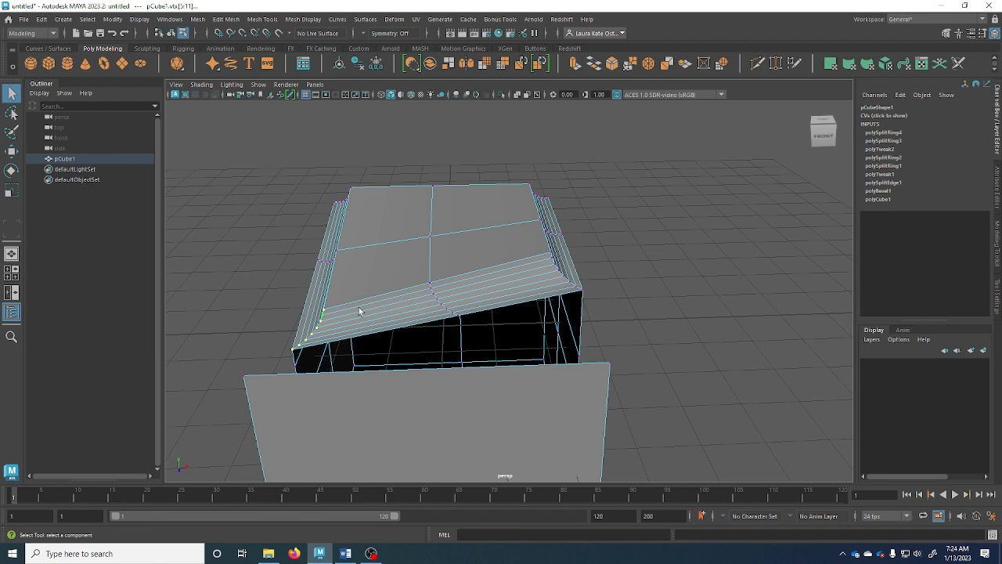
Symmetrize the mesh across the front-to-back middle edge loop so the opposite front corner matches the lowered one.
alt+drag(359, 312, 344, 327)
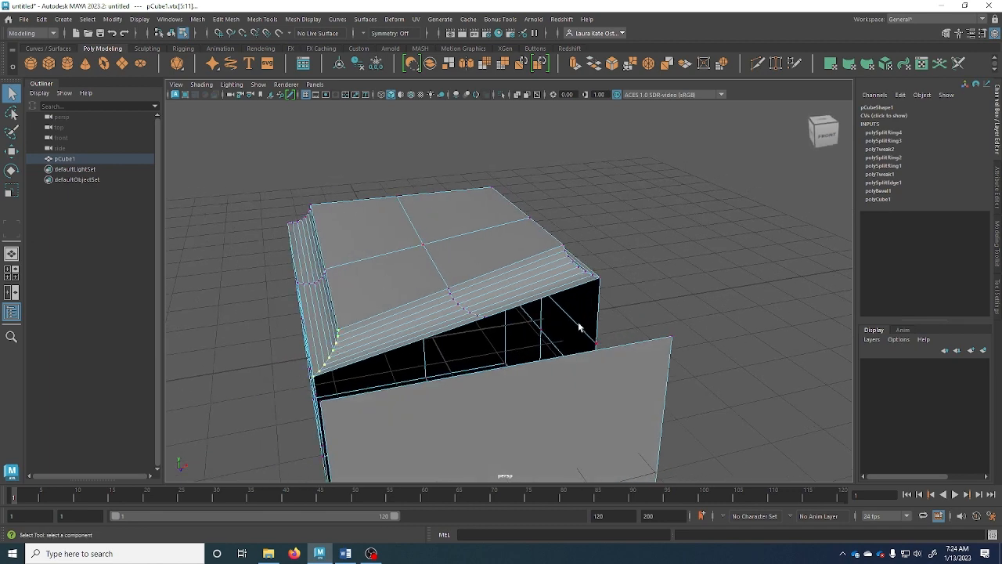
click(226, 18)
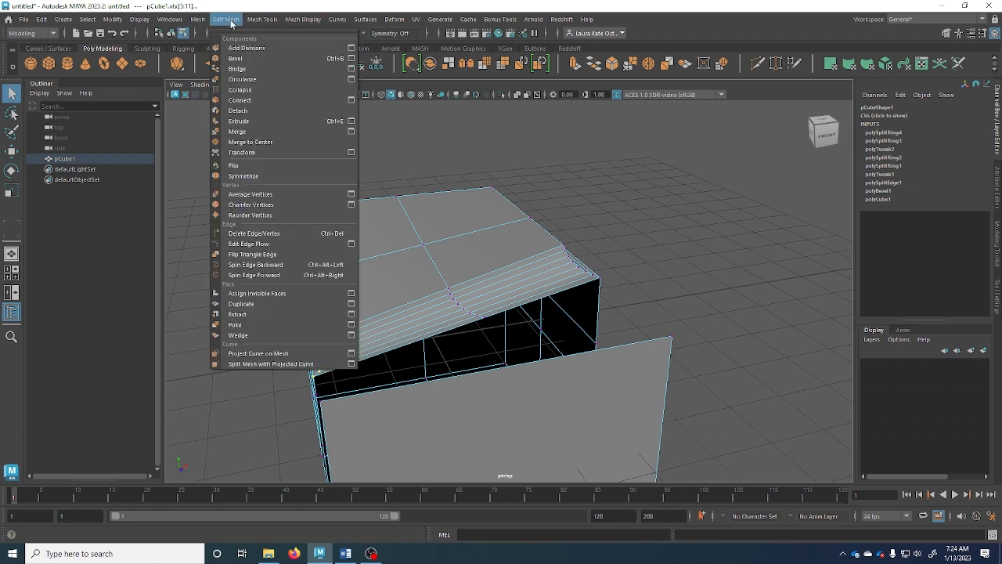
click(244, 176)
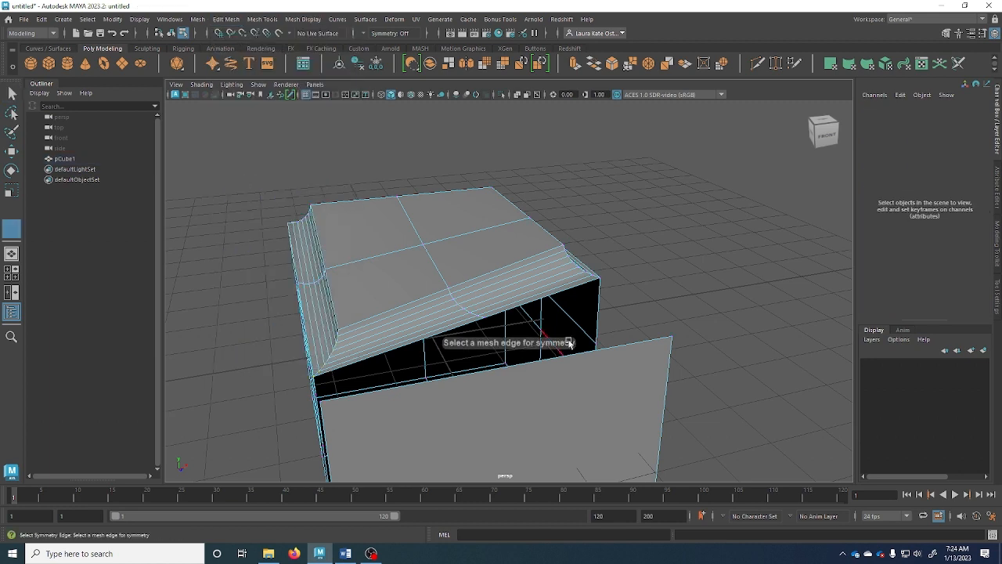
click(413, 228)
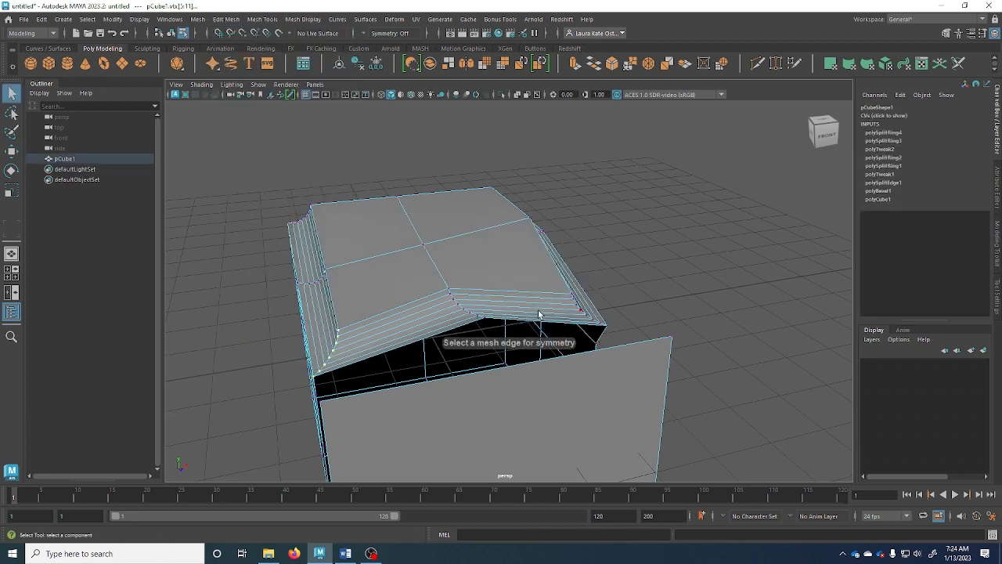
alt+drag(539, 314, 481, 353)
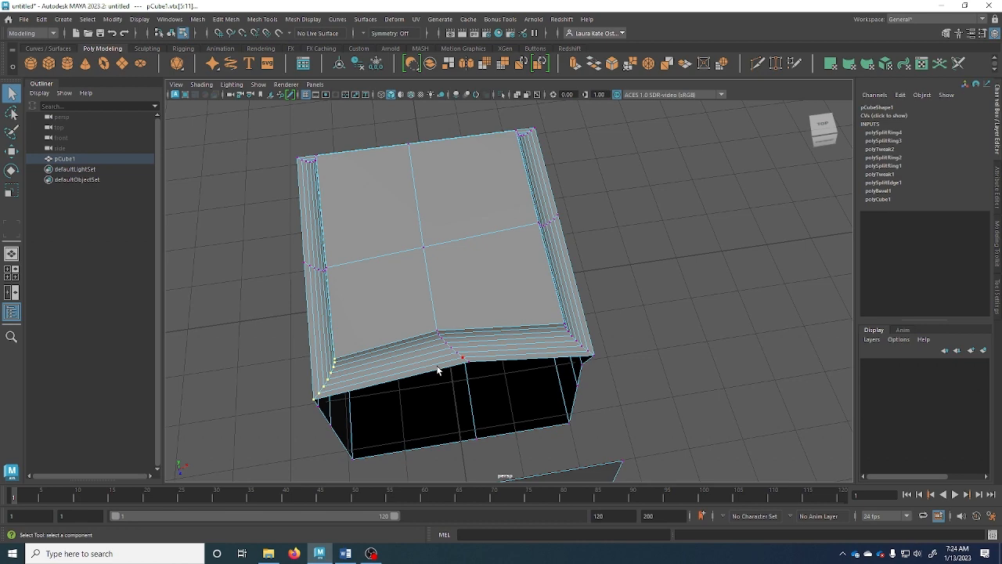
alt+drag(339, 384, 272, 317)
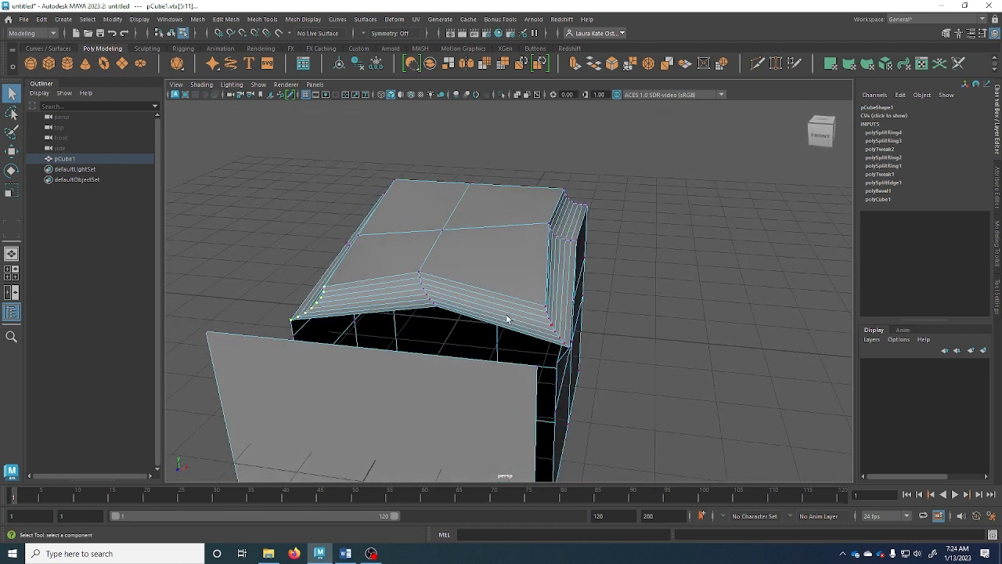
alt+drag(507, 319, 461, 305)
alt+drag(516, 271, 536, 310)
Select the faces of the cube's front half together with the detached panel and delete them.
right_click(535, 304)
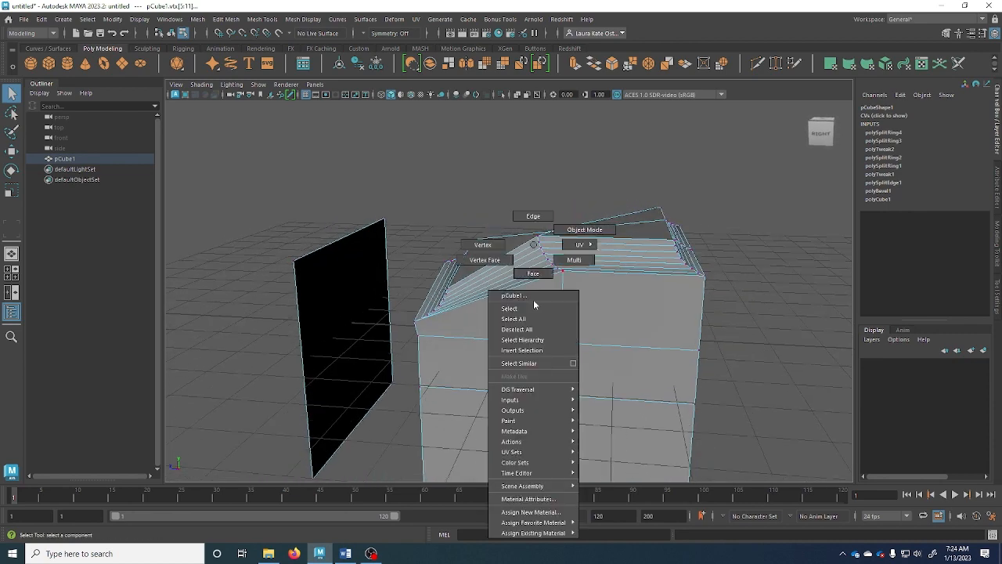
right_drag(534, 304, 531, 274)
alt+drag(531, 332, 514, 315)
alt+right_drag(509, 320, 398, 323)
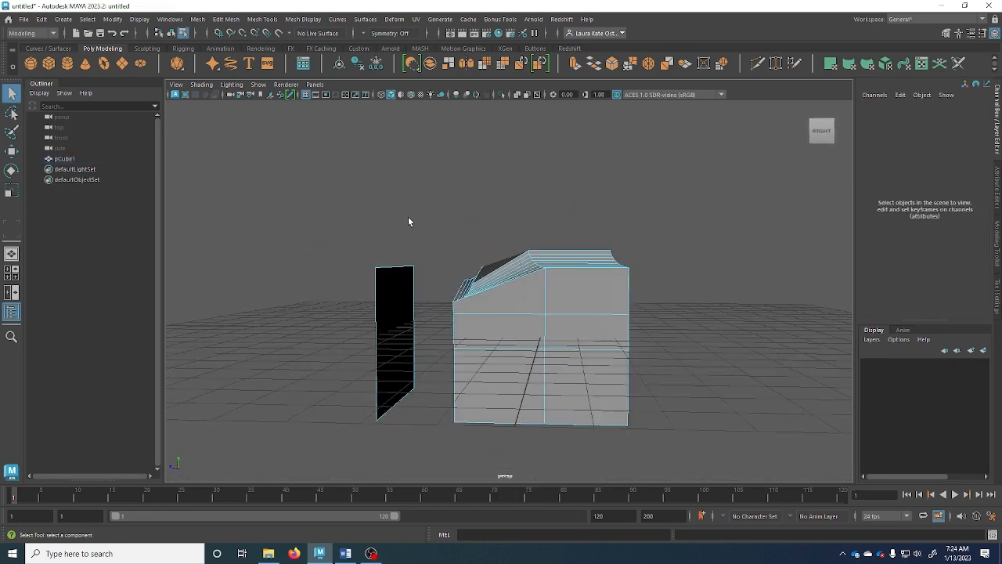
drag(363, 217, 512, 404)
key(Delete)
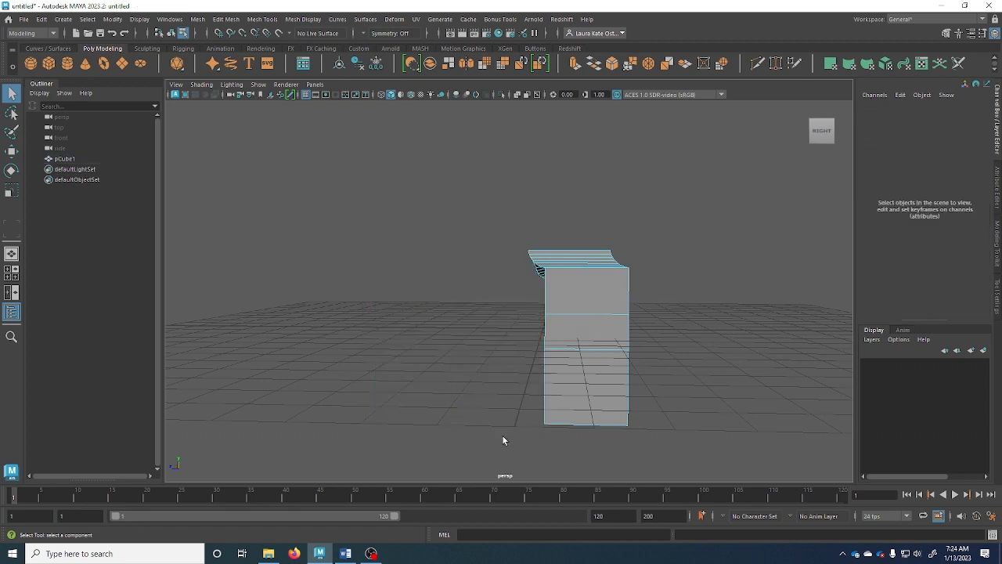
Select the open border edge loop of the remaining half and scale it flat along Z.
alt+drag(584, 365, 543, 305)
right_drag(541, 303, 541, 219)
key(r)
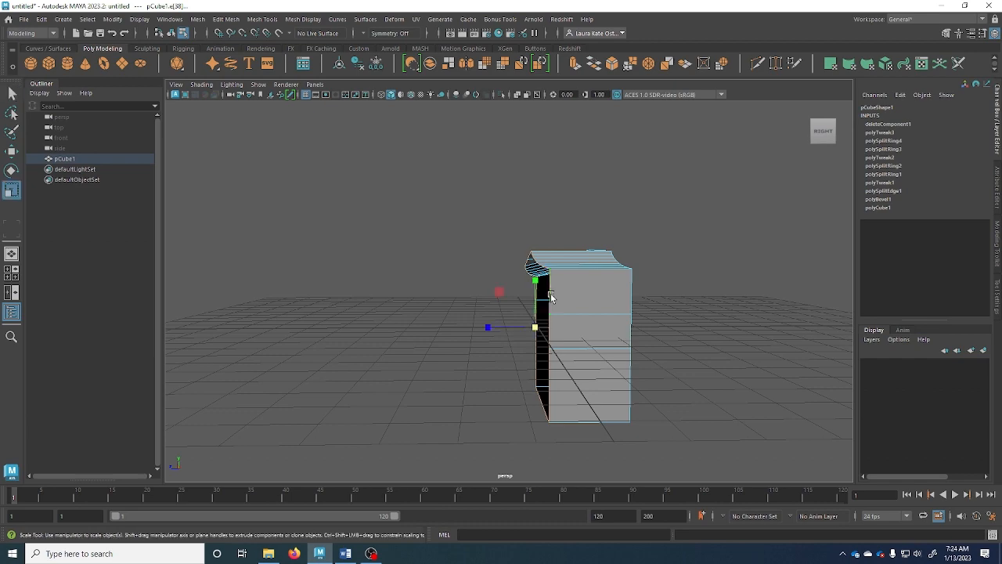
drag(501, 327, 586, 327)
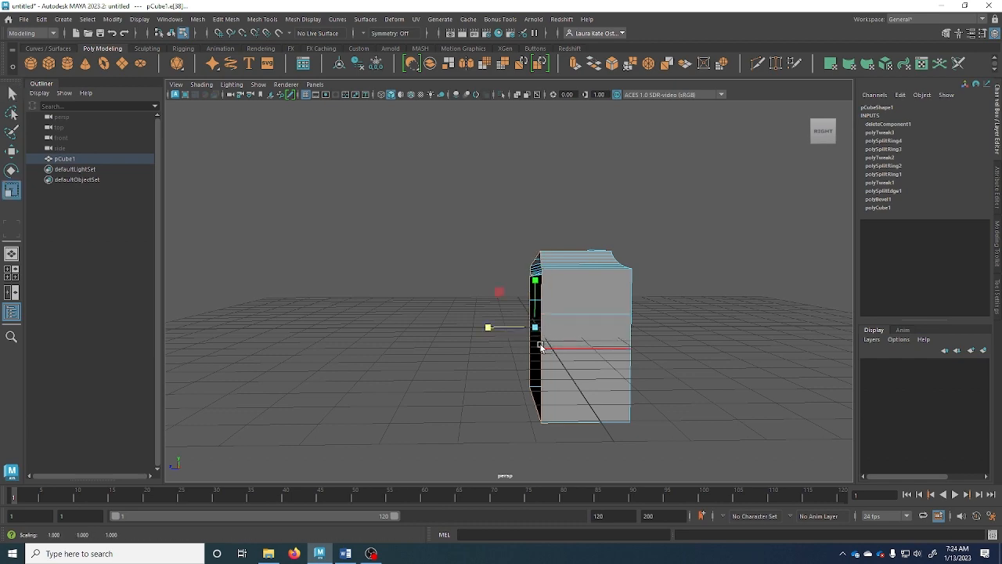
Select the front-to-back middle edge loop of the half cube, and return to object mode.
alt+drag(488, 328, 632, 401)
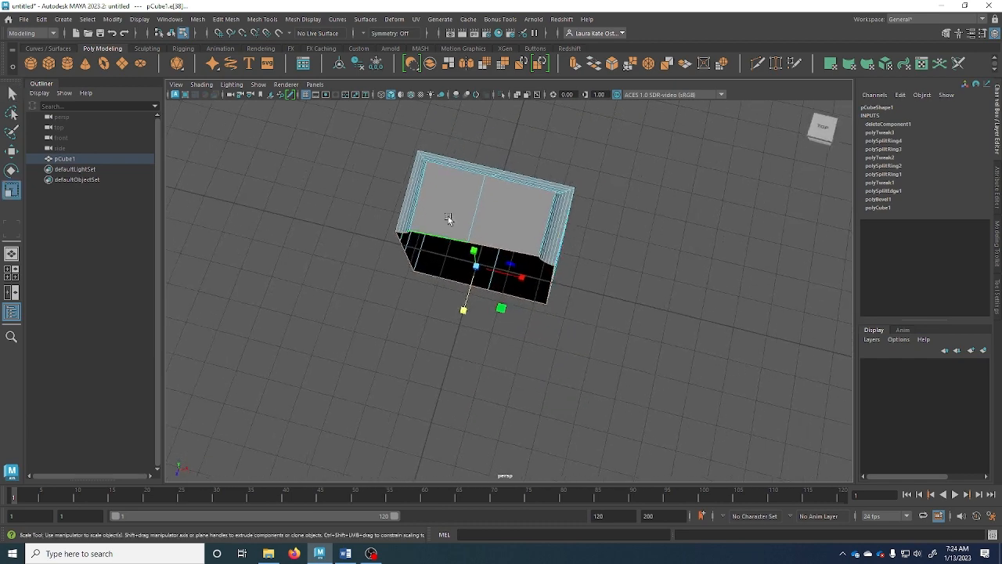
double_click(471, 215)
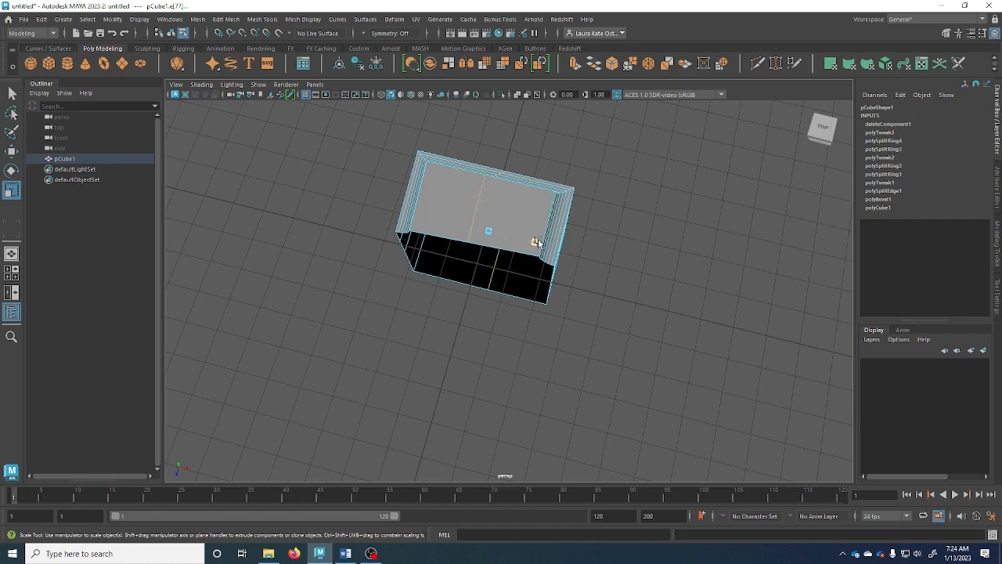
alt+drag(441, 264, 483, 226)
right_drag(418, 245, 473, 228)
alt+drag(409, 294, 436, 287)
alt+right_drag(436, 287, 517, 282)
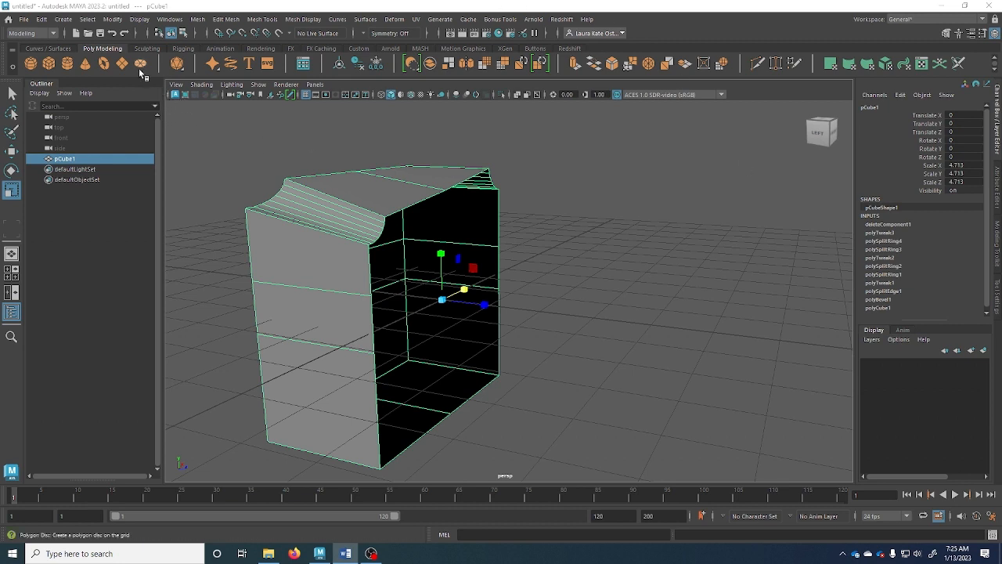
Mirror the half cube across the world X axis with Cut Geometry off and Geometry Type set to Flip.
click(113, 19)
mouse_move(198, 19)
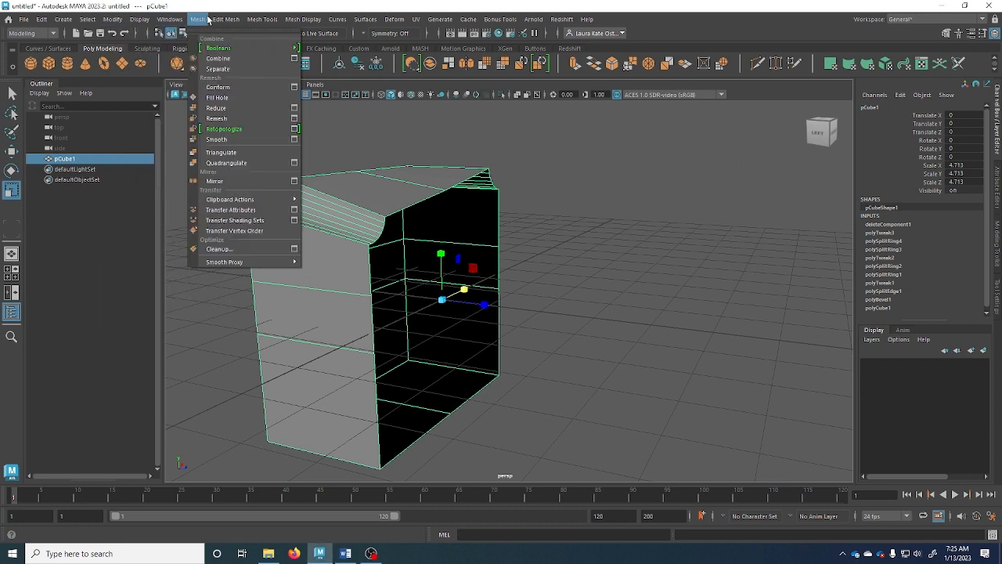
click(295, 181)
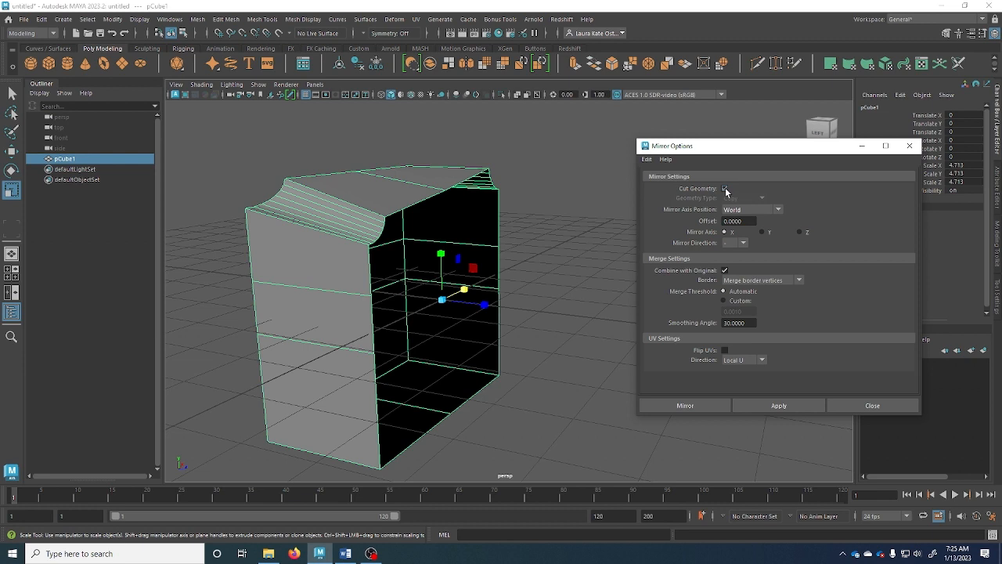
click(725, 189)
click(733, 199)
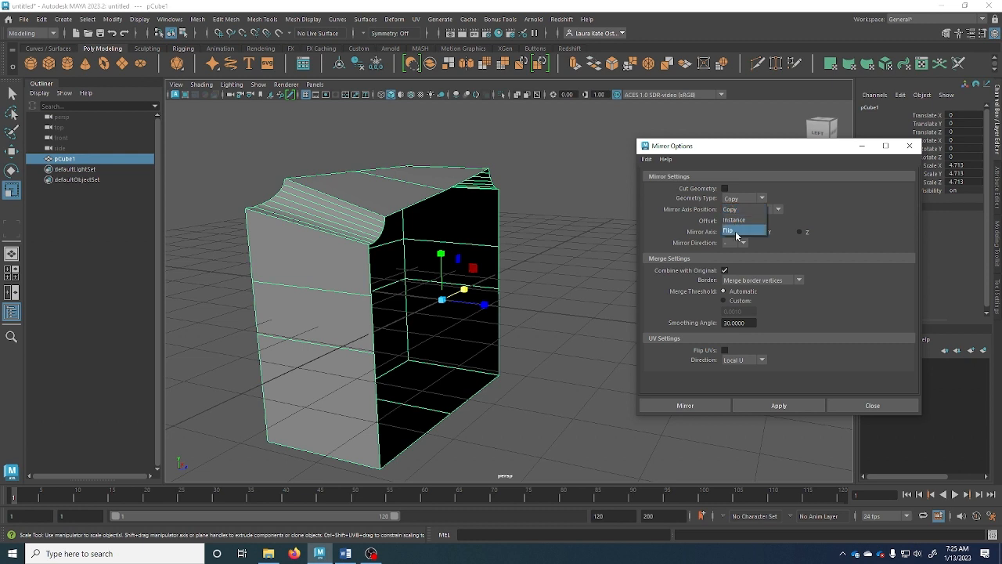
click(736, 232)
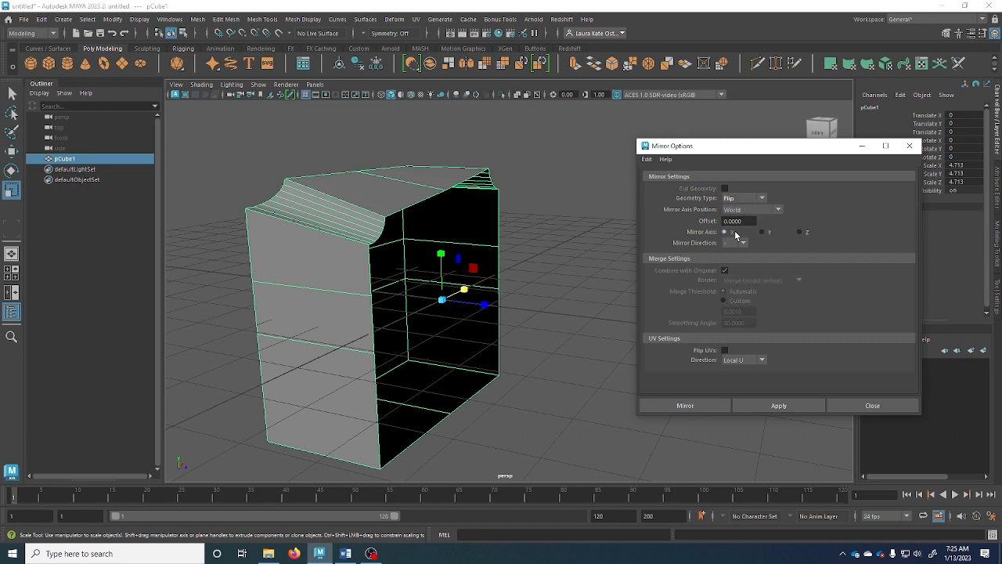
click(755, 403)
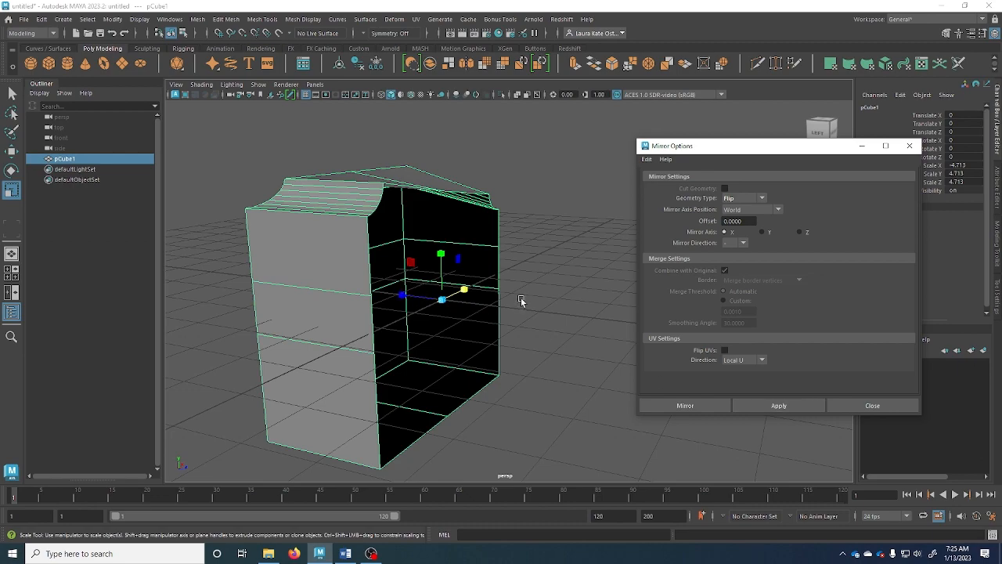
Mirror the half cube across the world Y axis with Geometry Type set to Flip.
alt+drag(522, 298, 618, 319)
click(759, 232)
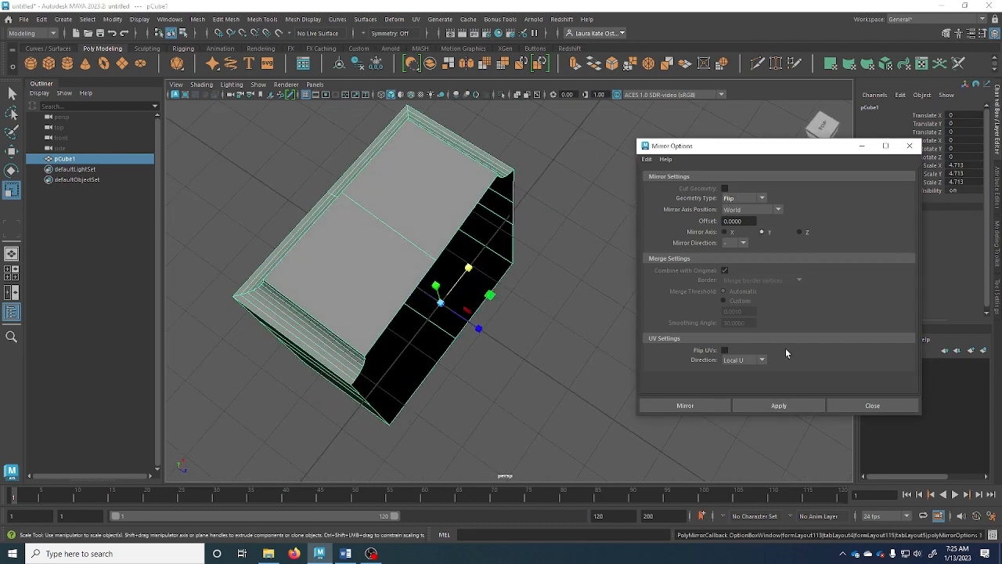
click(778, 404)
alt+drag(463, 333, 412, 268)
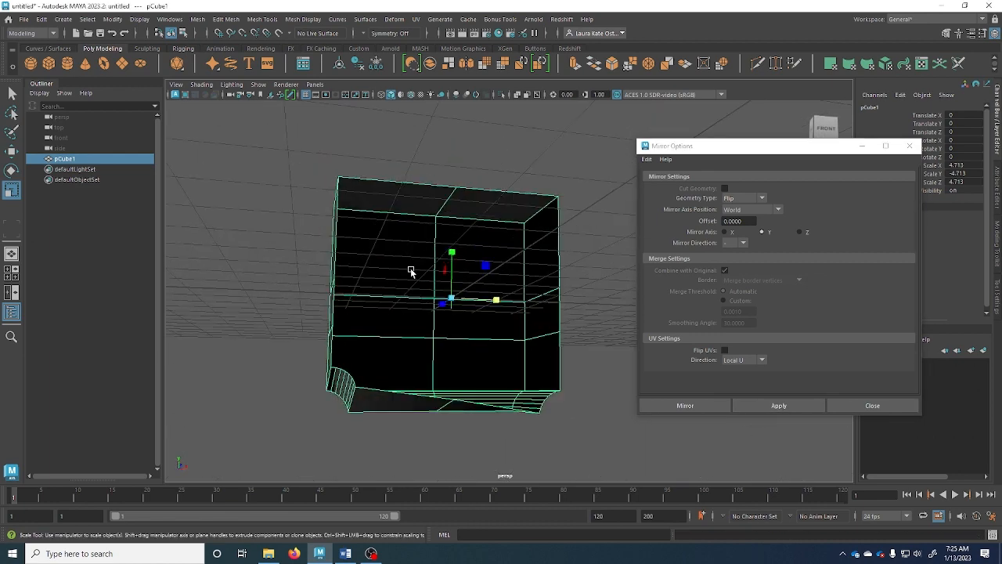
Mirror the half cube across the world Z axis with Geometry Type set to Flip.
click(799, 232)
click(796, 409)
click(796, 409)
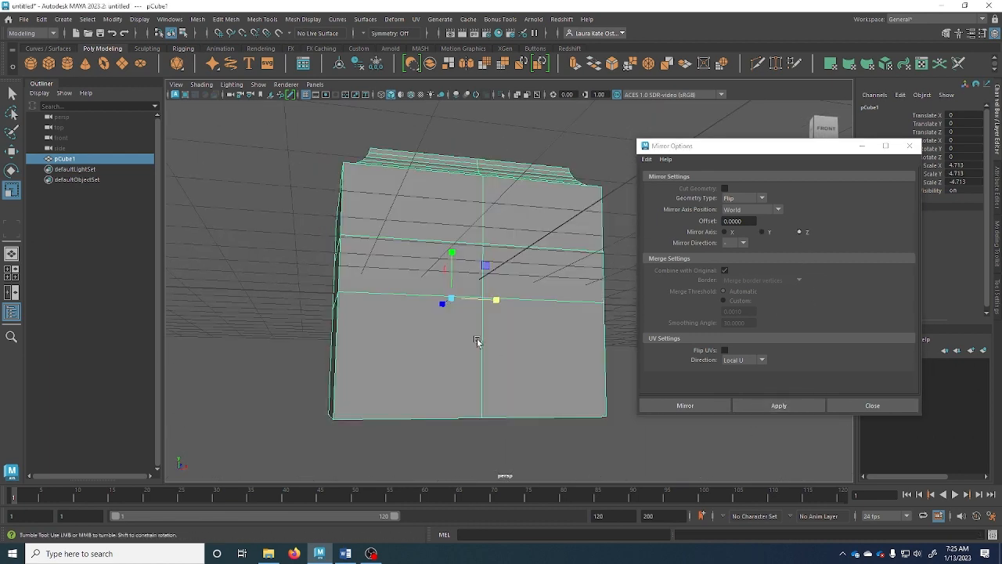
alt+drag(477, 340, 523, 360)
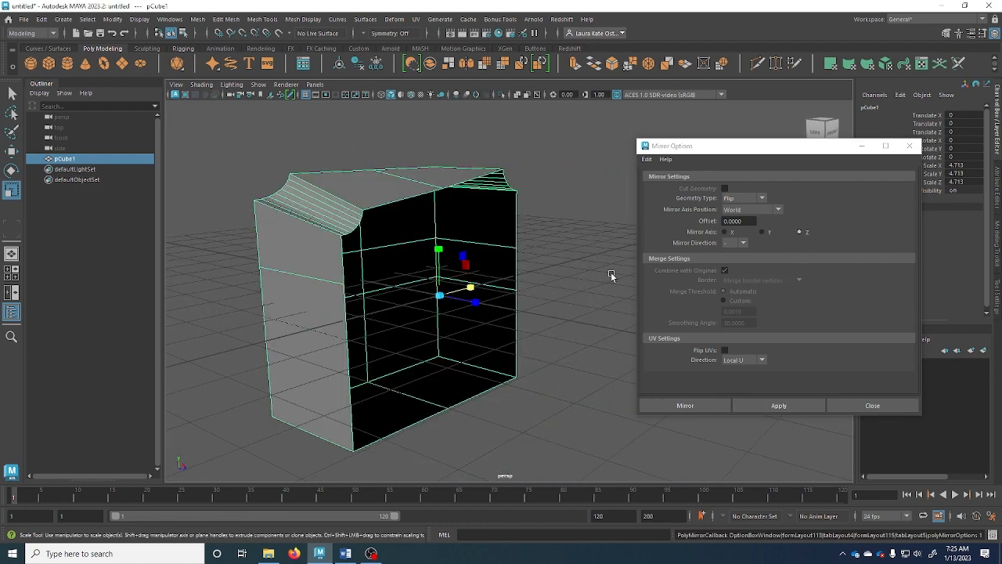
Mirror the half cube across the world Y axis with Geometry Type set to Copy, and raise the mirror center to about 2.65 on Y.
click(740, 200)
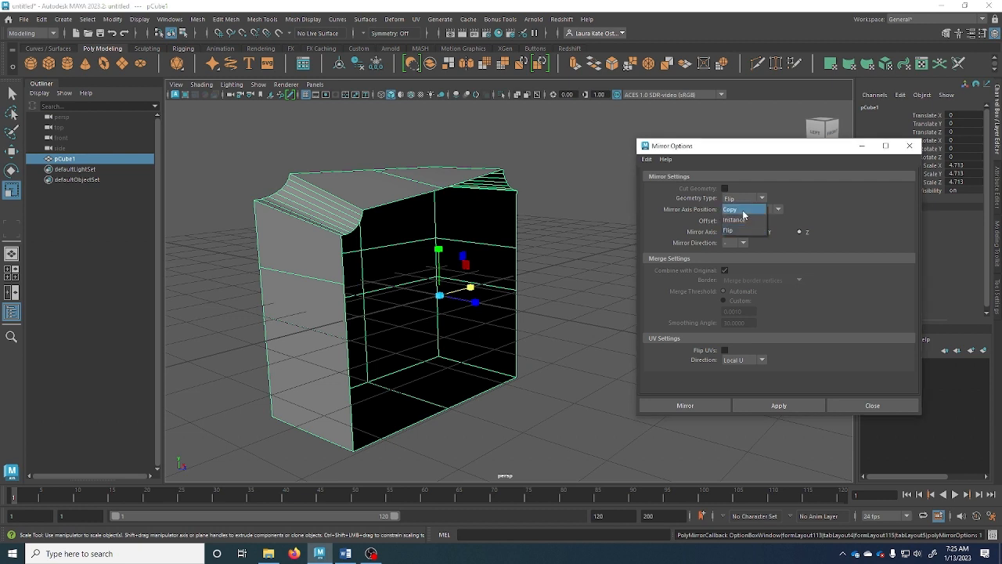
click(744, 213)
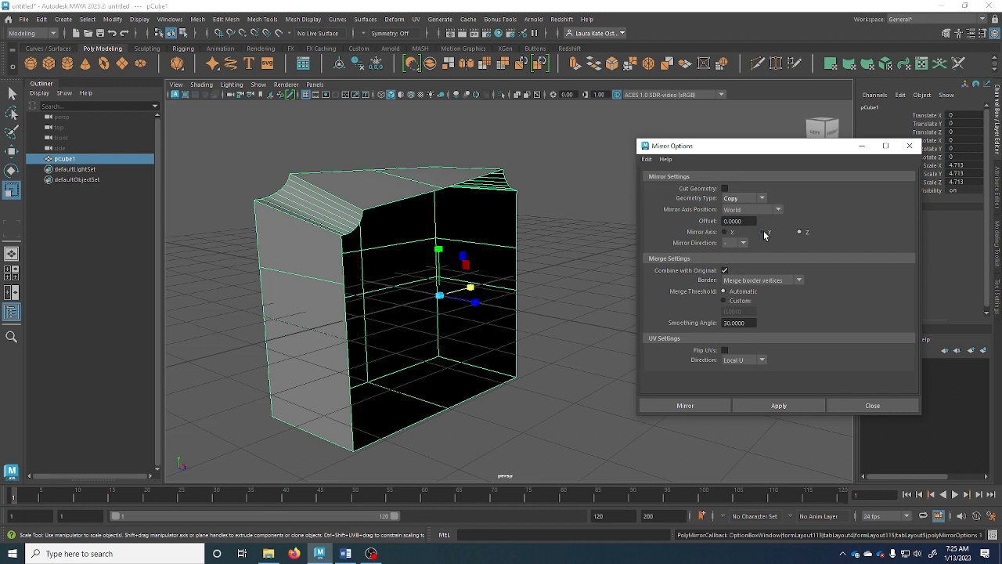
click(794, 406)
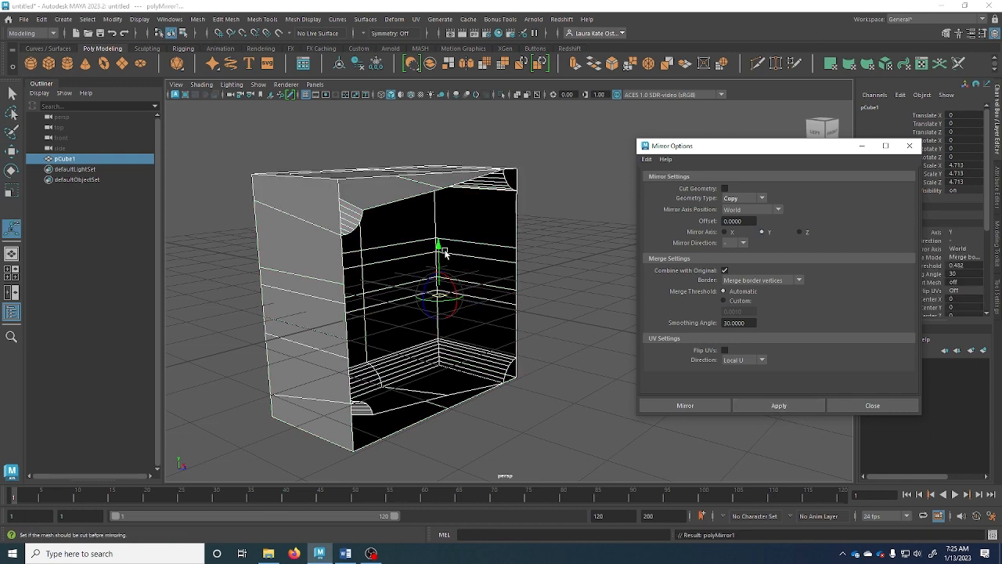
drag(440, 245, 422, 105)
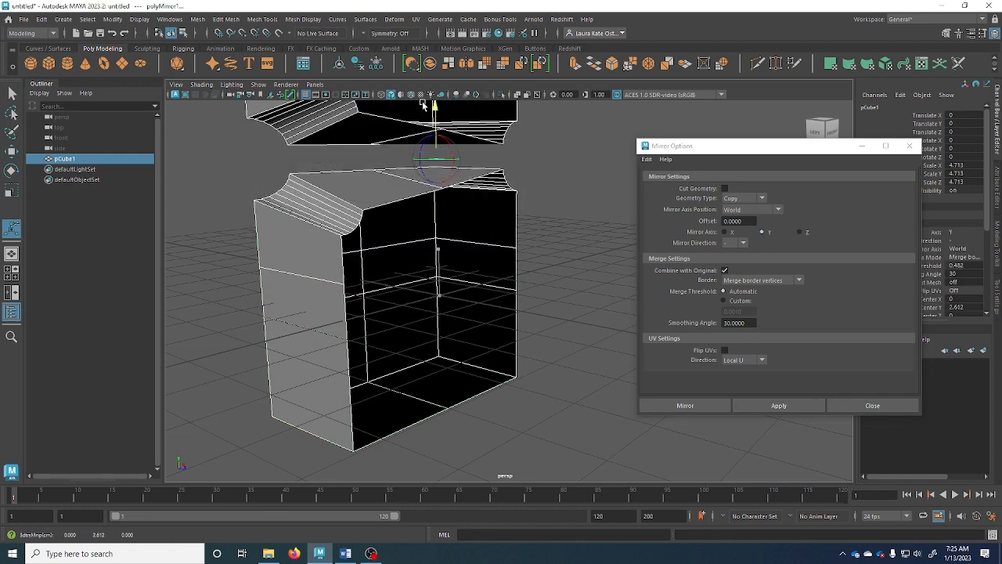
alt+drag(408, 217, 454, 202)
alt+middle_drag(435, 270, 447, 329)
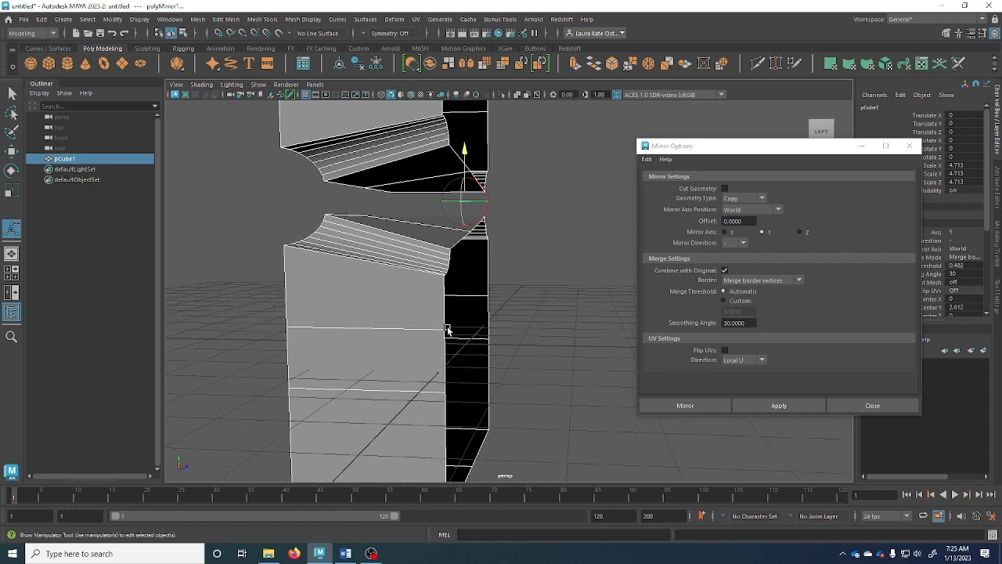
alt+drag(448, 329, 325, 360)
mouse_move(463, 142)
mouse_down()
mouse_move(464, 175)
mouse_move(465, 141)
mouse_up()
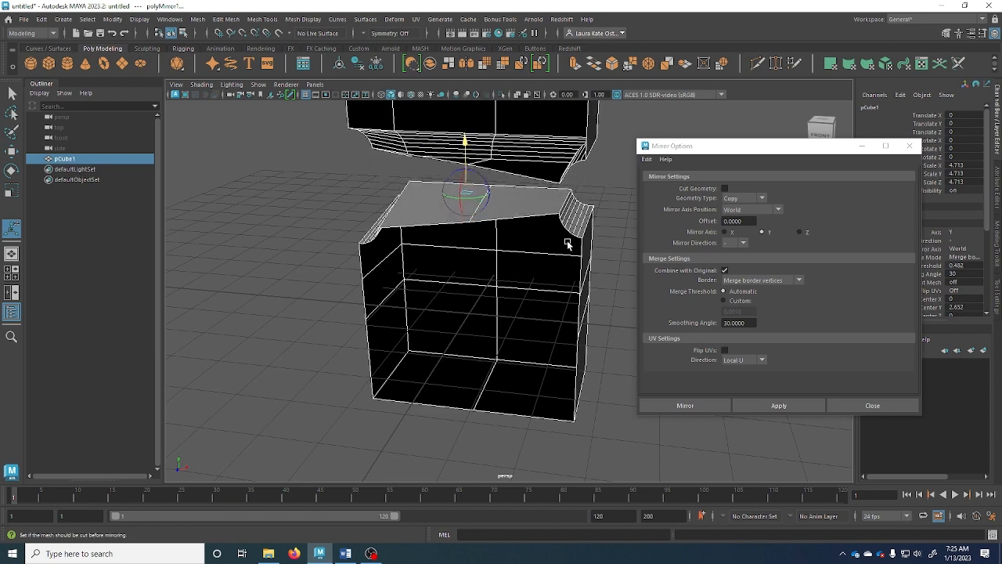
Set the mirror's Border option to Do not merge borders, try lowering the mirror center, and undo that move.
click(744, 281)
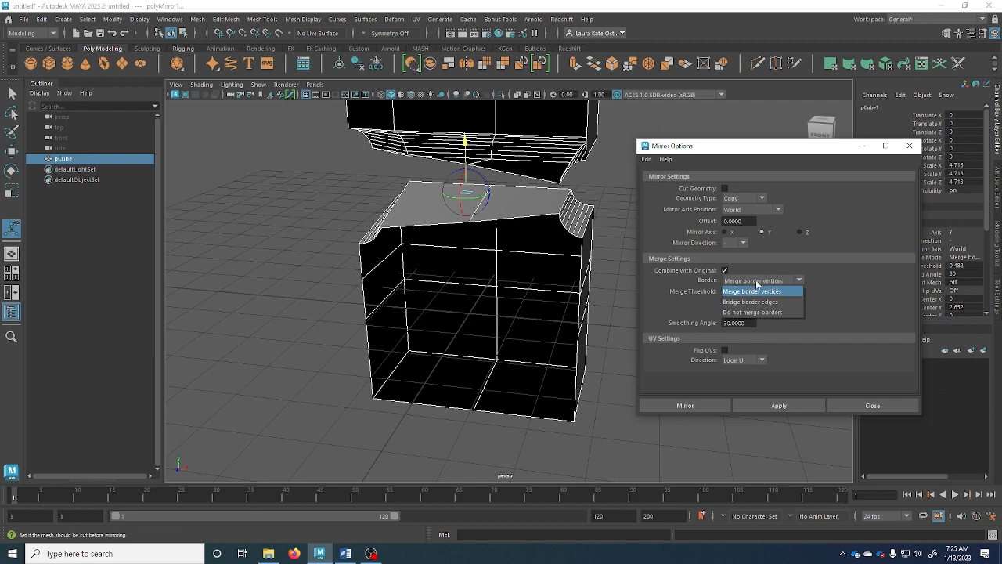
click(752, 311)
mouse_move(463, 153)
mouse_down()
mouse_move(467, 171)
mouse_move(466, 159)
mouse_up()
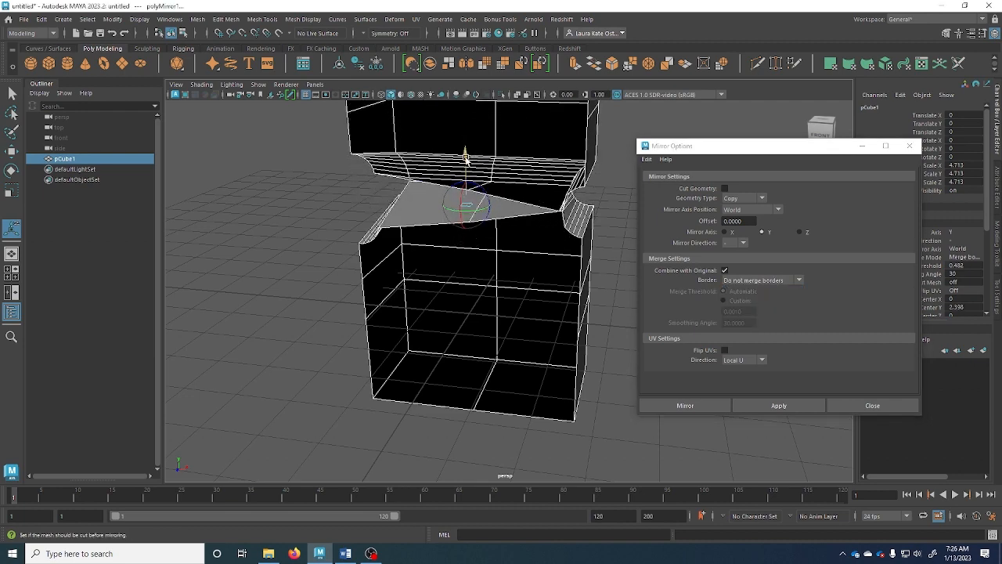
key(ctrl+z)
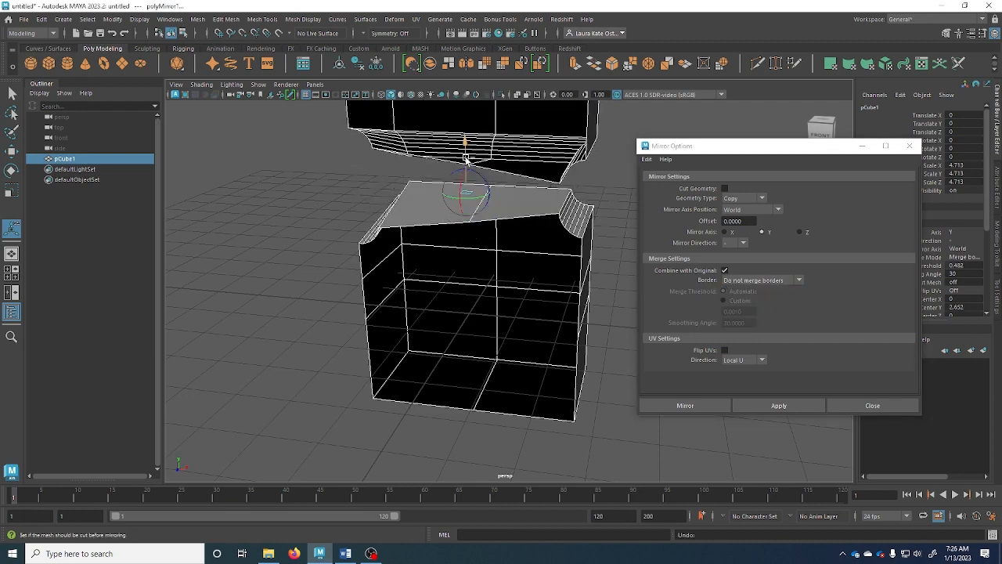
Turn off Combine with Original and slide the mirror center down along Y to the cube's base.
click(725, 271)
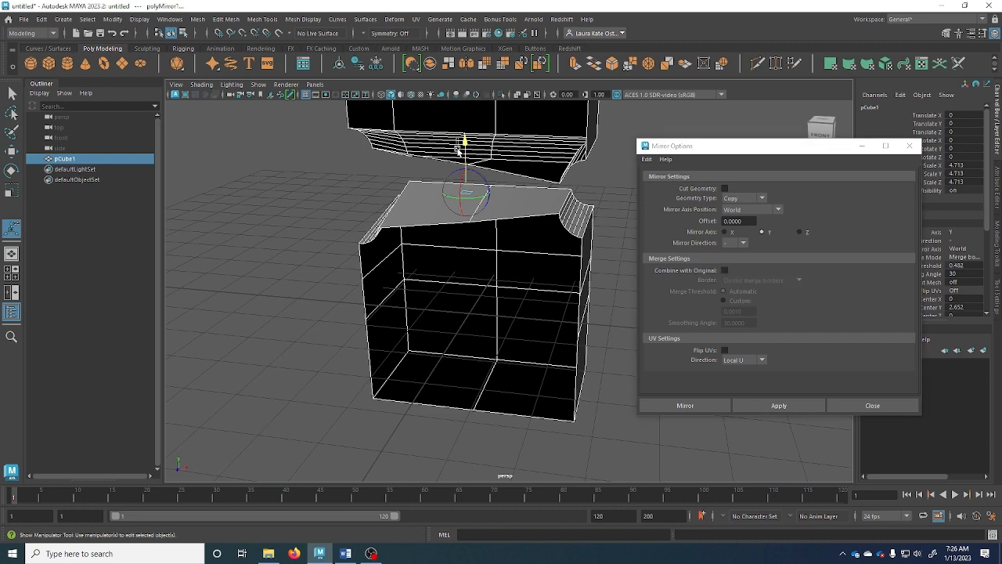
drag(458, 148, 513, 308)
click(460, 365)
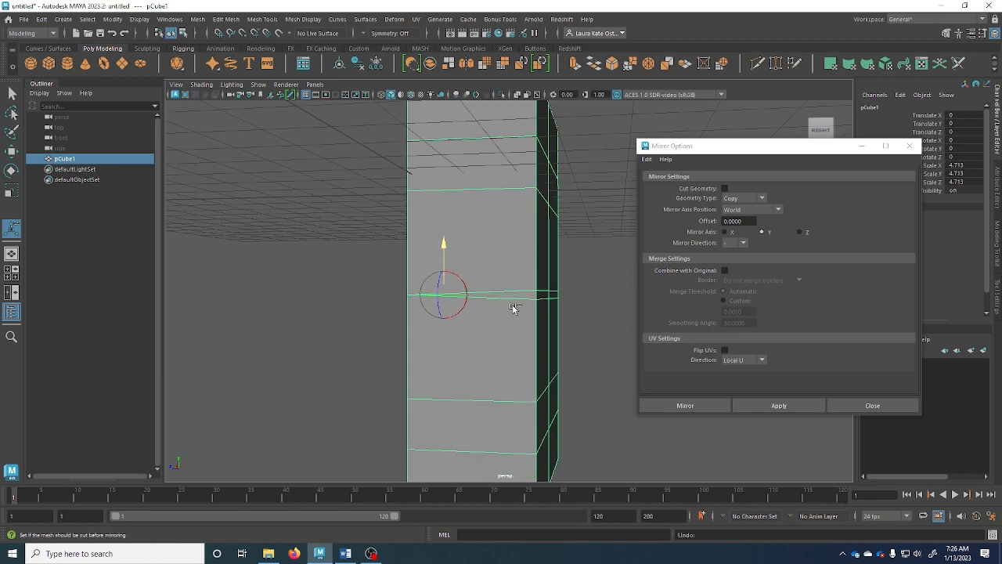
Undo the Y-axis mirror copy and turn Combine with Original back on.
key(ctrl+z)
key(ctrl+z)
alt+drag(450, 302, 557, 313)
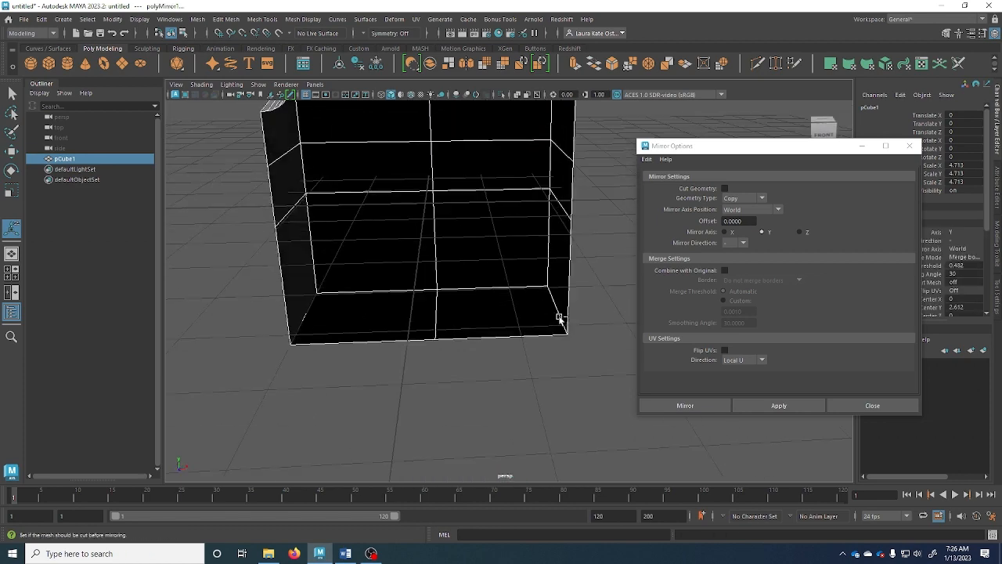
key(ctrl+z)
click(725, 271)
key(ctrl+z)
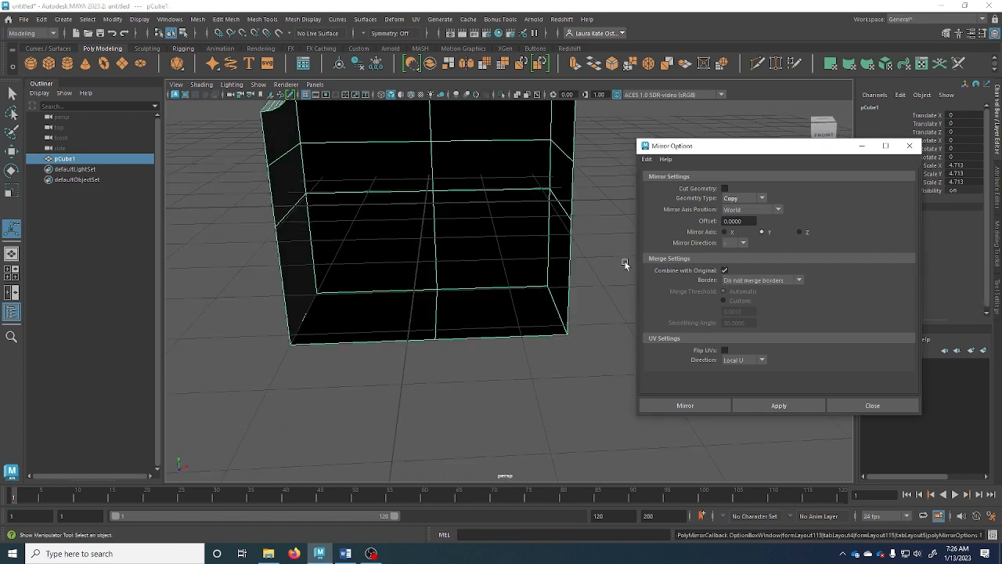
Mirror a copy of the half cube across X with Merge border vertices, shift the mirror center along X, and undo both.
alt+drag(586, 257, 472, 296)
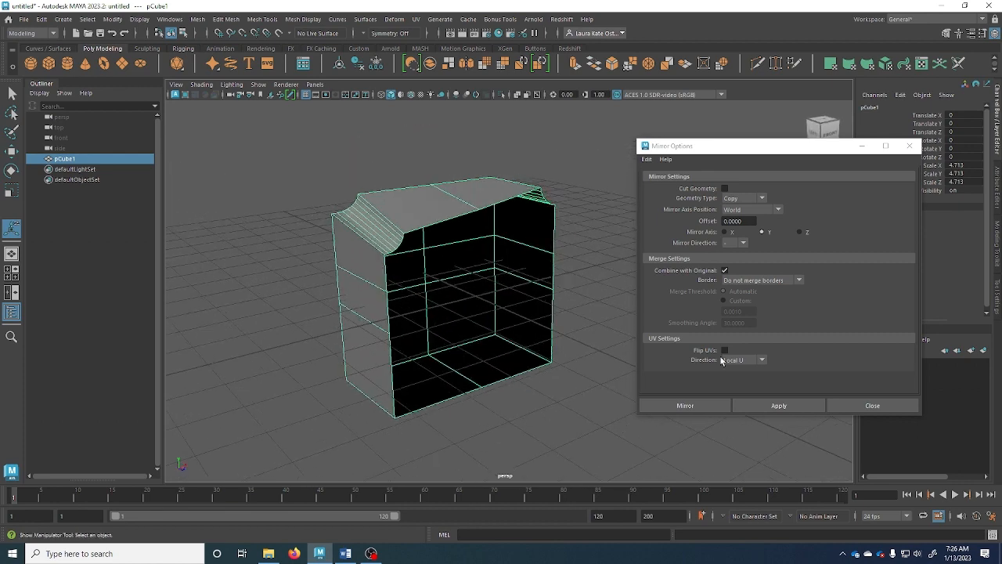
click(786, 280)
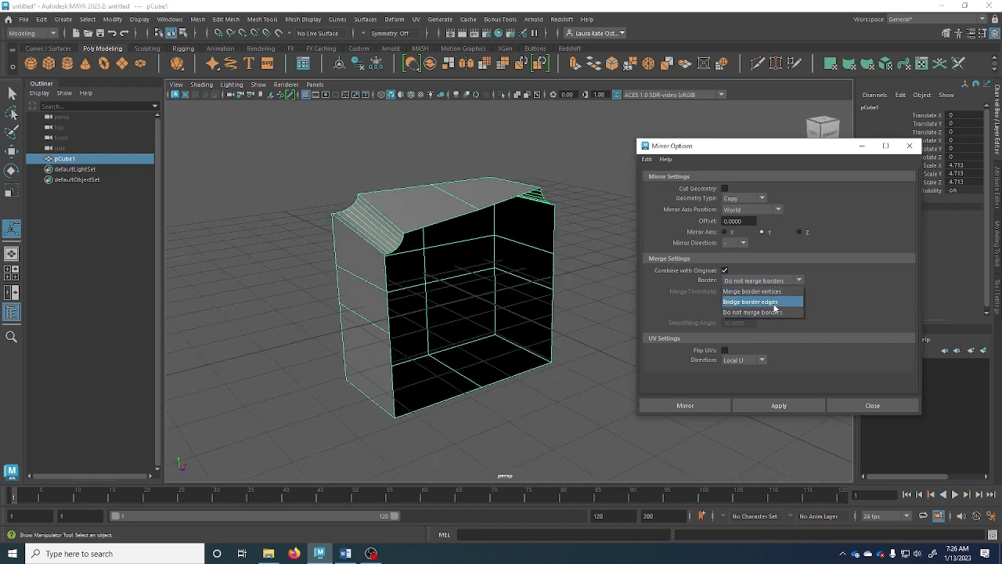
click(772, 295)
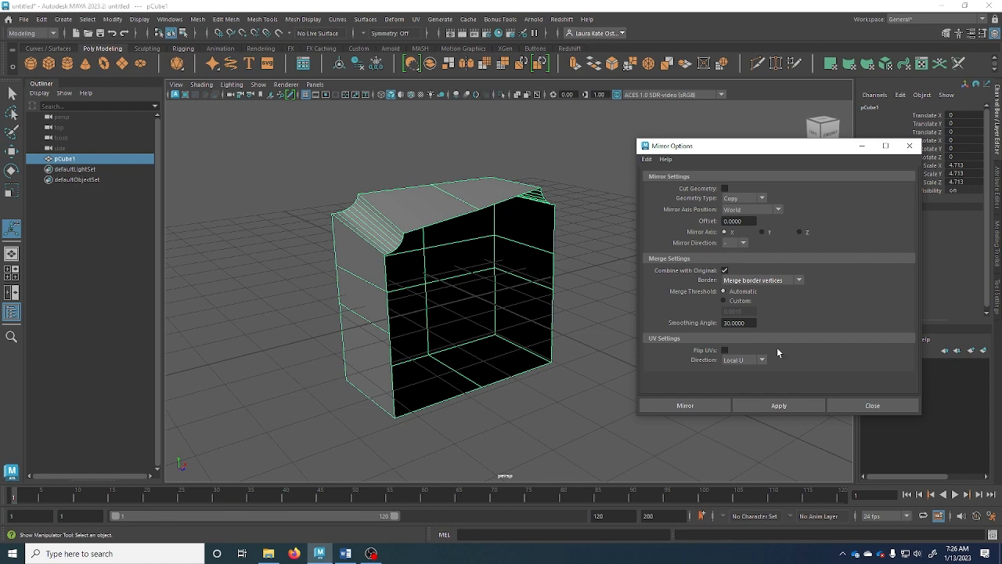
click(796, 404)
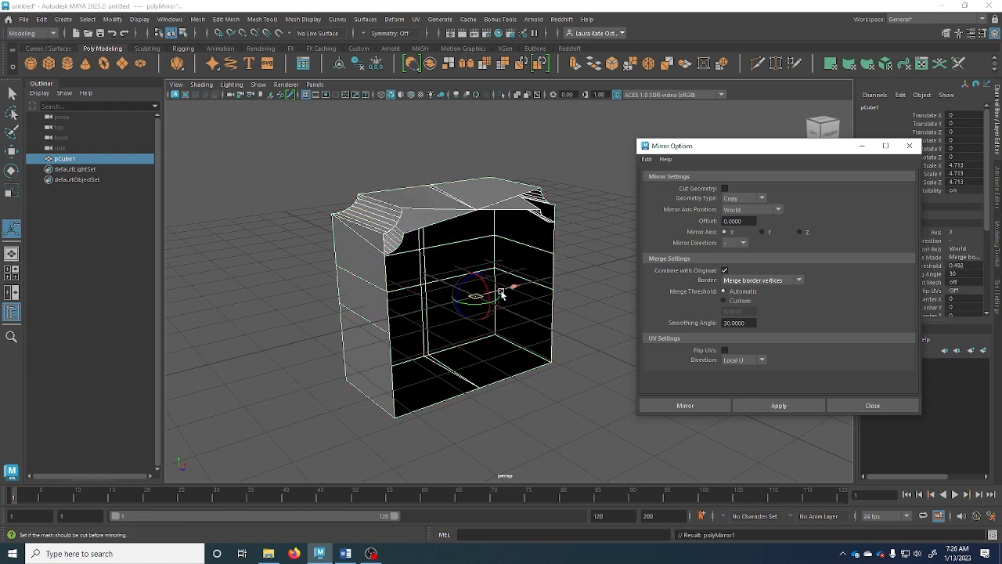
drag(514, 287, 600, 271)
key(ctrl+z)
key(ctrl+z)
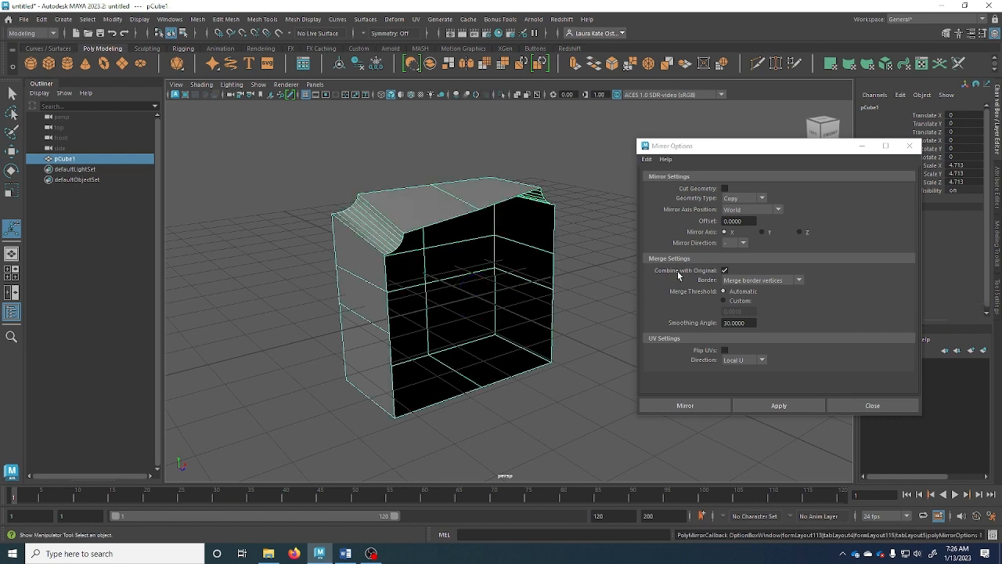
Mirror a copy of the half cube across the world Z axis and offset the mirror center by about 0.37 to open a gap.
click(800, 232)
click(791, 404)
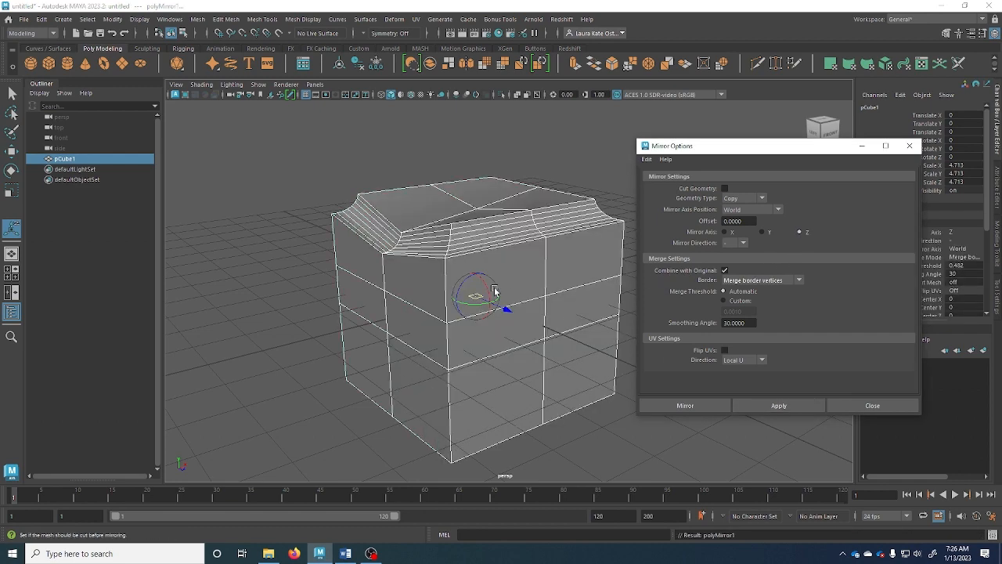
alt+drag(461, 319, 502, 318)
drag(576, 303, 455, 298)
Mirror the two-part cube across Z with Cut Geometry on and Combine with Original off, and move the mirror plane to separate the copies.
click(725, 187)
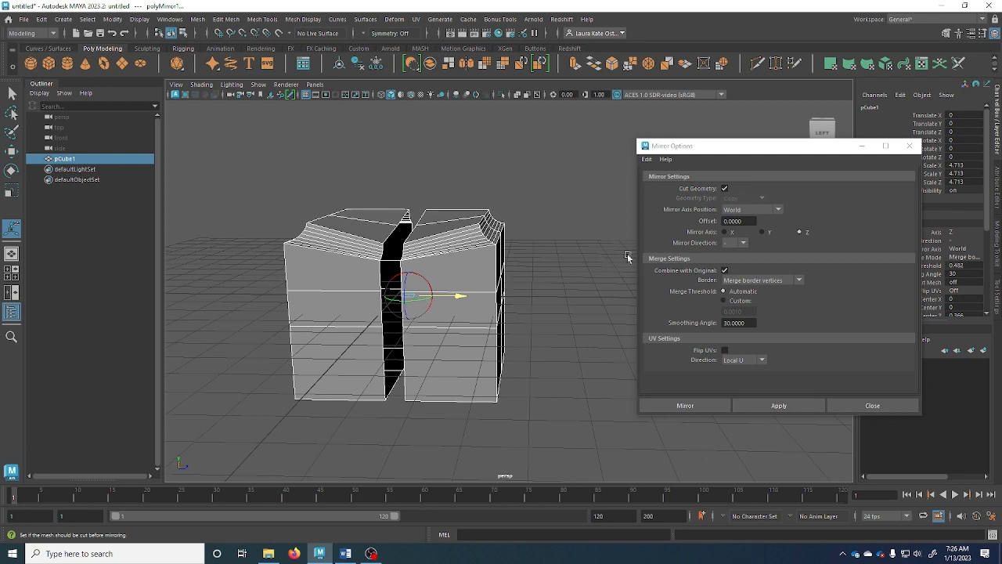
click(725, 271)
click(535, 250)
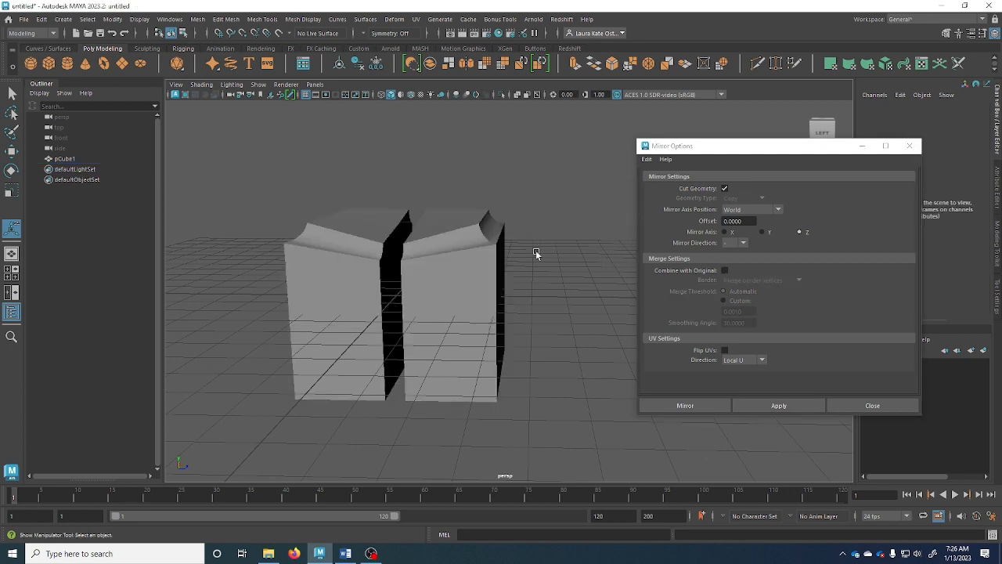
click(332, 276)
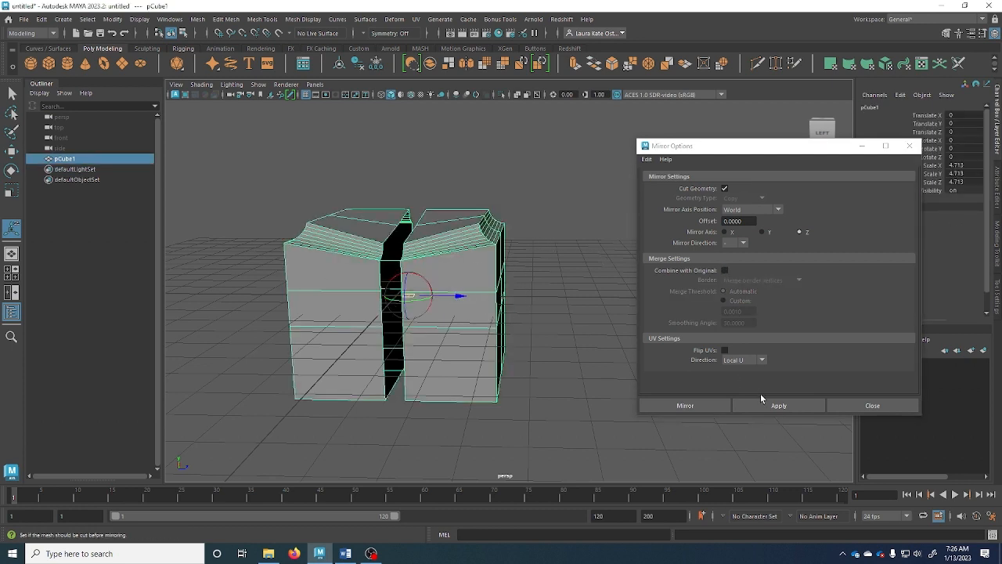
click(768, 404)
drag(440, 294, 356, 285)
alt+middle_drag(357, 285, 550, 291)
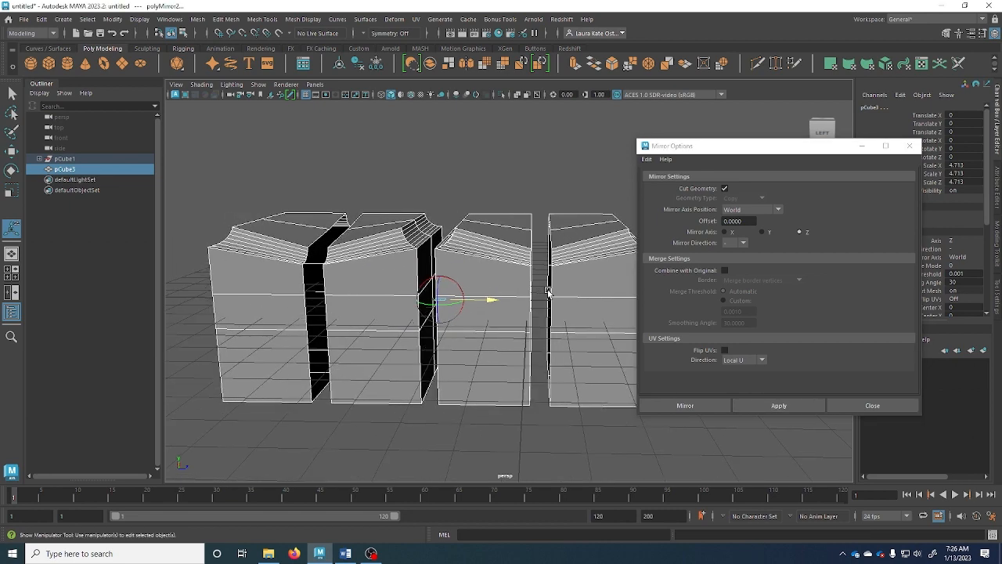
scroll(550, 290, down, 3)
Select the mirrored blocks one at a time, finish with pCube3 selected, and close the mirror options.
click(741, 427)
click(514, 326)
click(394, 299)
click(469, 320)
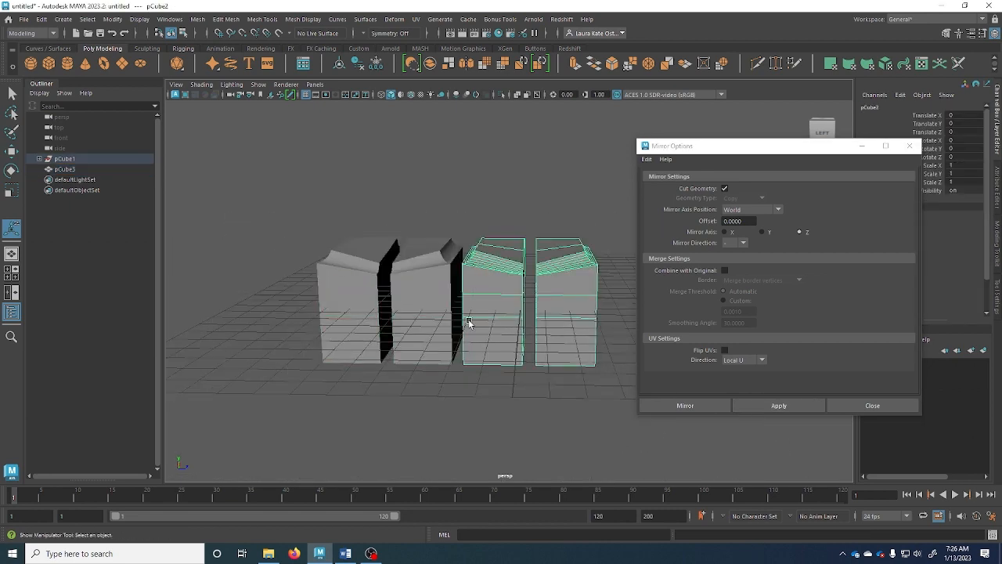
click(407, 318)
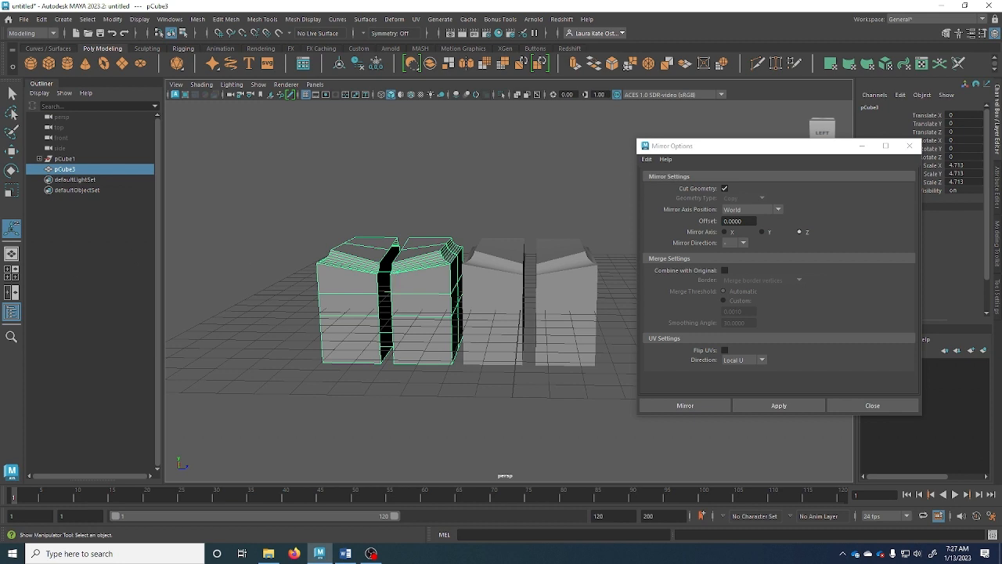
scroll(365, 237, up, 10)
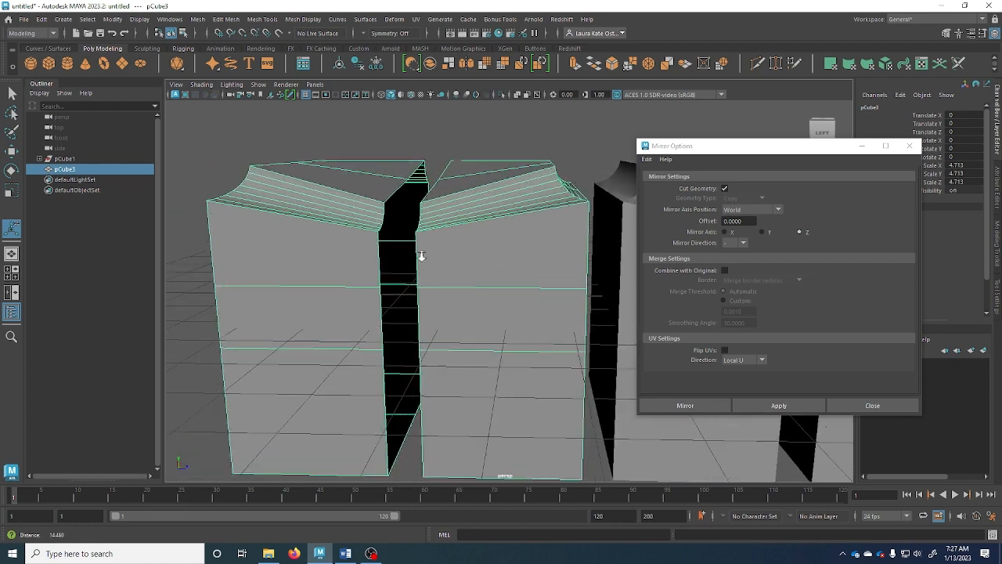
scroll(422, 256, up, 3)
click(908, 147)
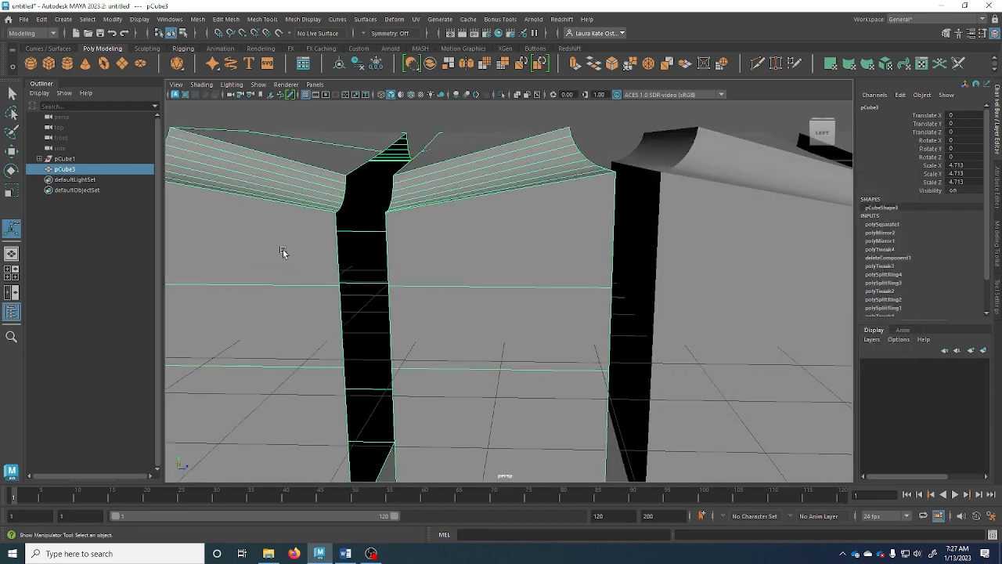
Use Target Weld to join the lowest bevel vertex beside the gap to its counterpart on the opposite half of pCube3.
click(263, 19)
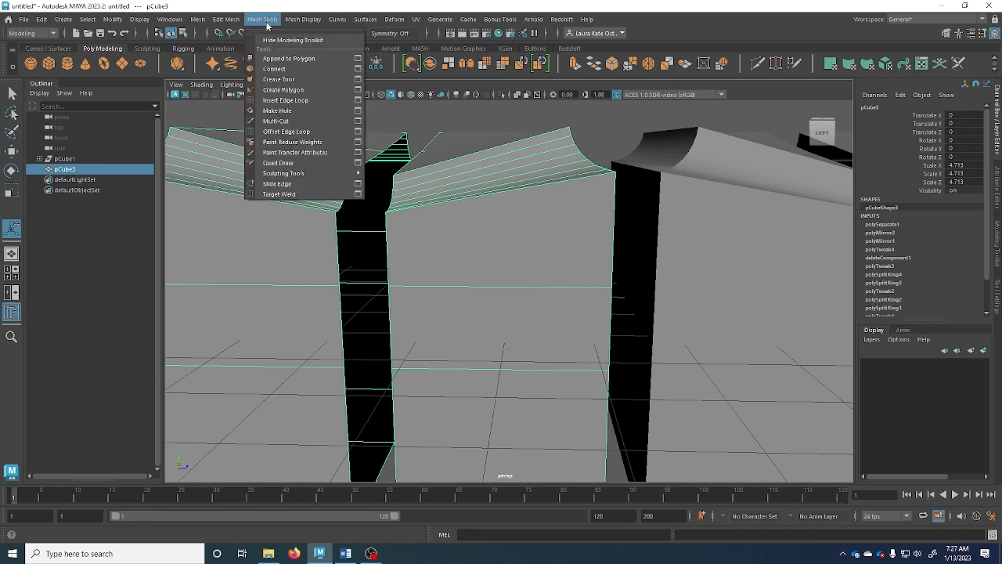
click(336, 194)
scroll(338, 240, up, 2)
alt+middle_drag(338, 241, 386, 273)
scroll(387, 274, down, 2)
scroll(443, 286, up, 2)
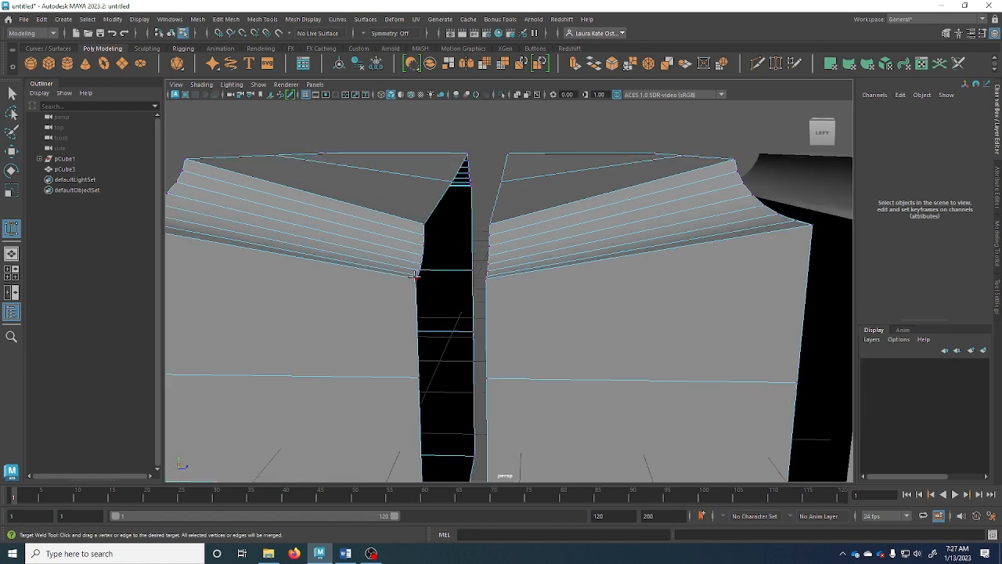
drag(433, 280, 309, 364)
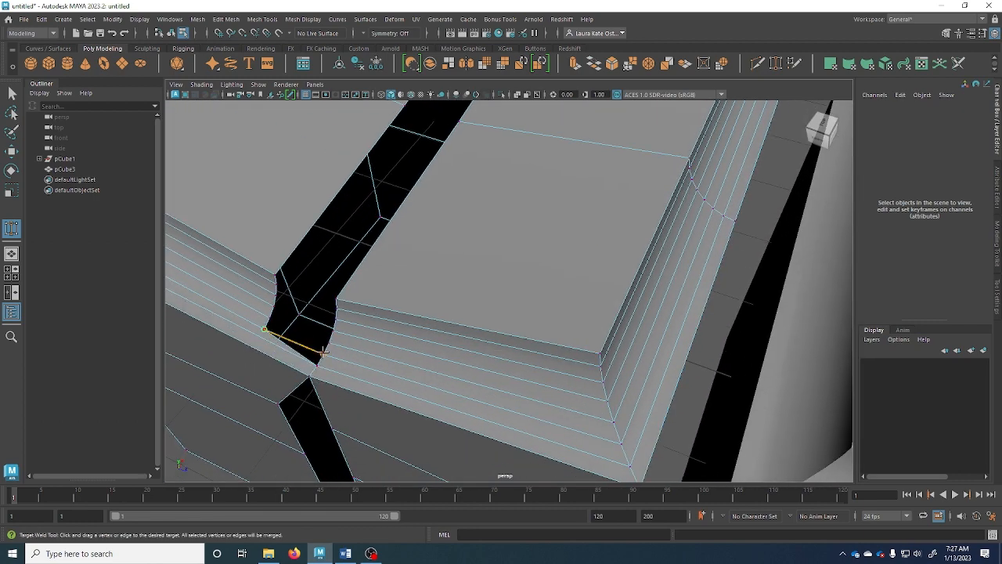
Target Weld the remaining vertices up the bevel profile to their counterparts across the gap.
drag(272, 322, 330, 341)
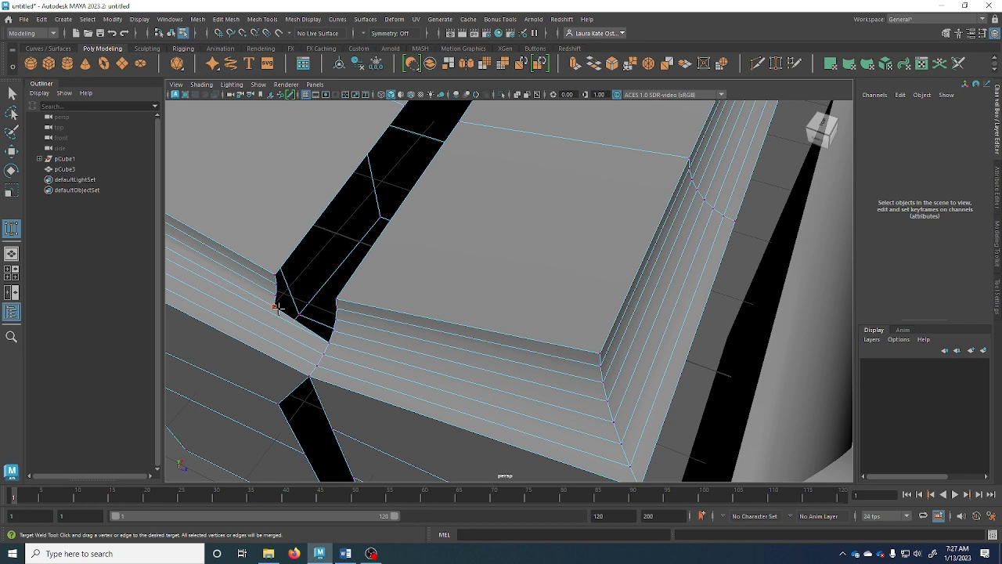
drag(276, 307, 330, 332)
drag(278, 296, 335, 317)
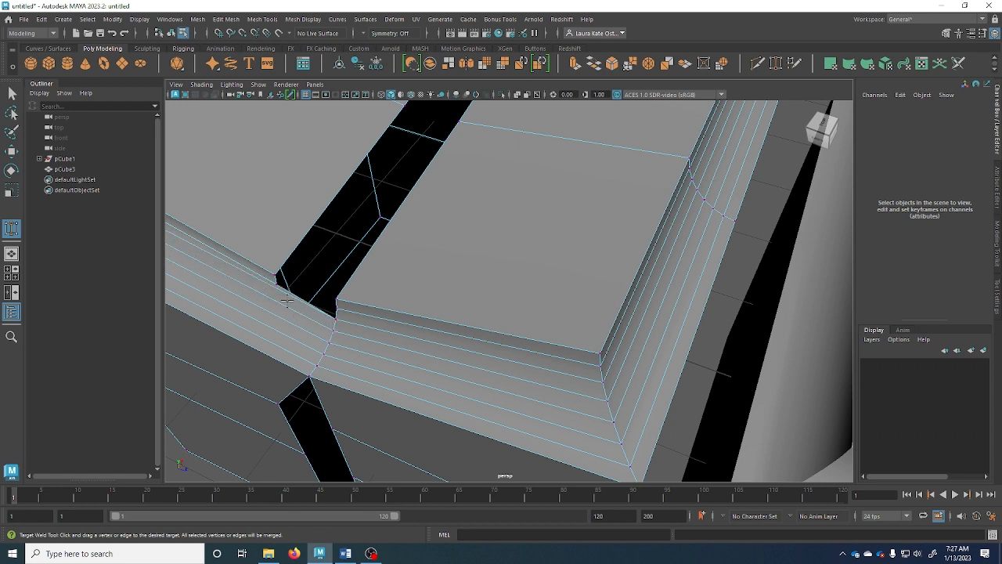
drag(276, 287, 337, 300)
alt+drag(385, 368, 413, 352)
scroll(388, 281, down, 5)
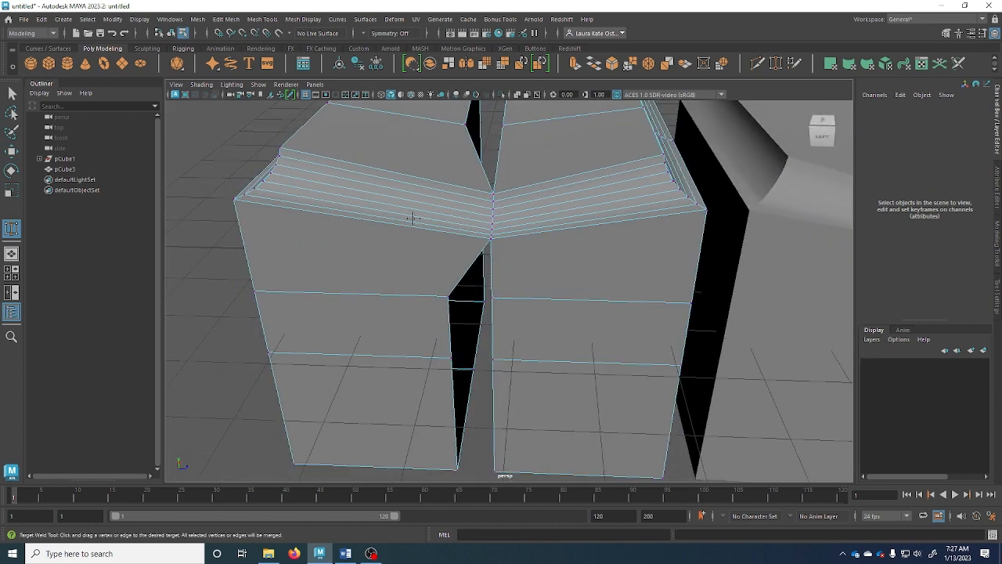
Merge the two facing vertices across the gap on the first horizontal edge line below the bevel.
key(q)
click(449, 298)
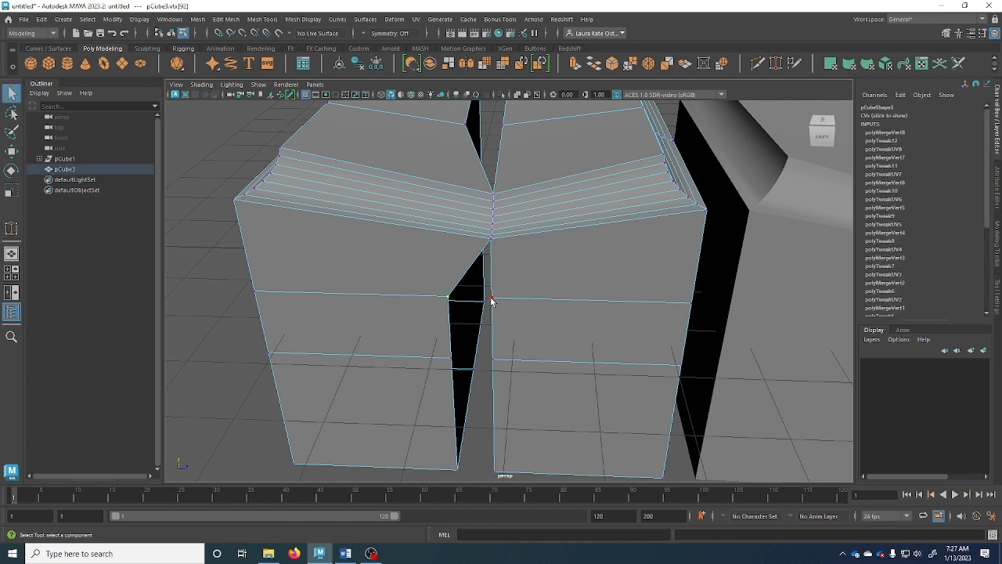
click(267, 19)
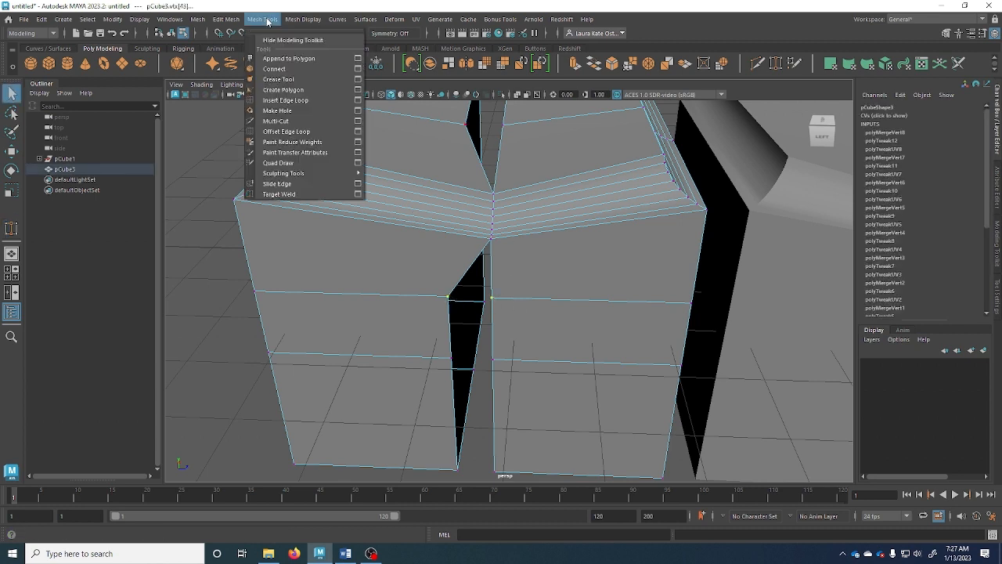
mouse_move(232, 24)
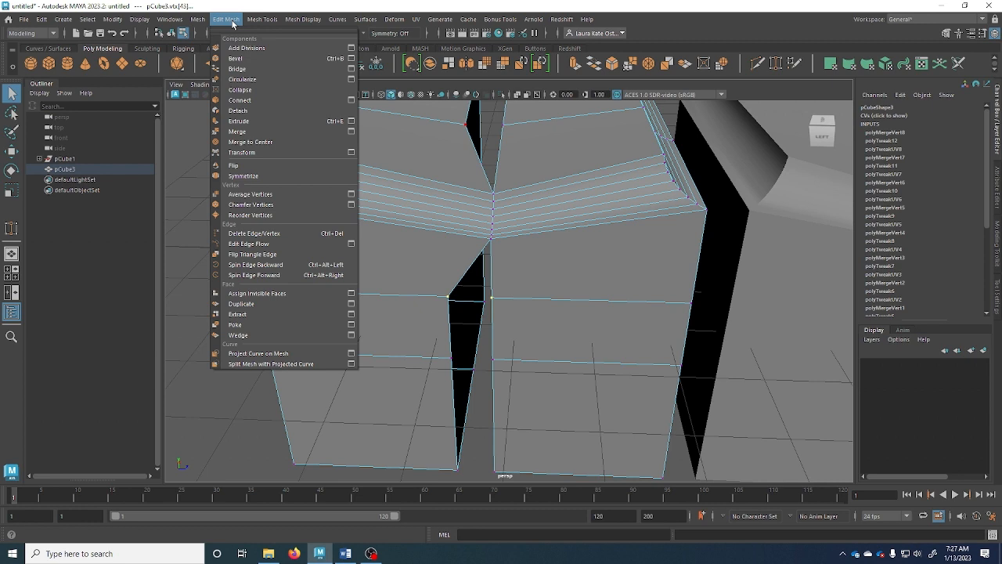
click(237, 131)
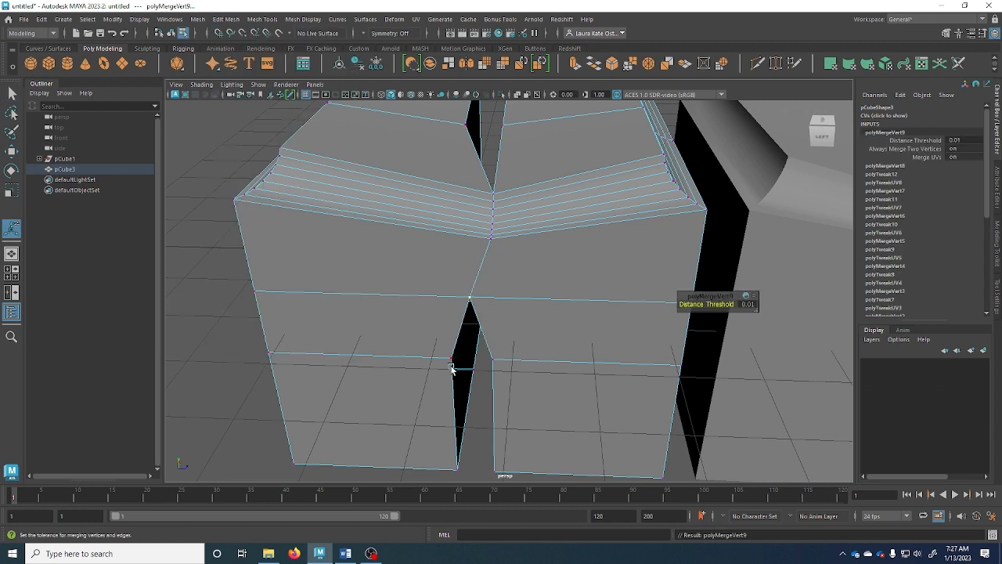
Merge to Center the two facing vertices across the gap on the second horizontal edge line below the bevel.
click(451, 363)
shift+click(499, 360)
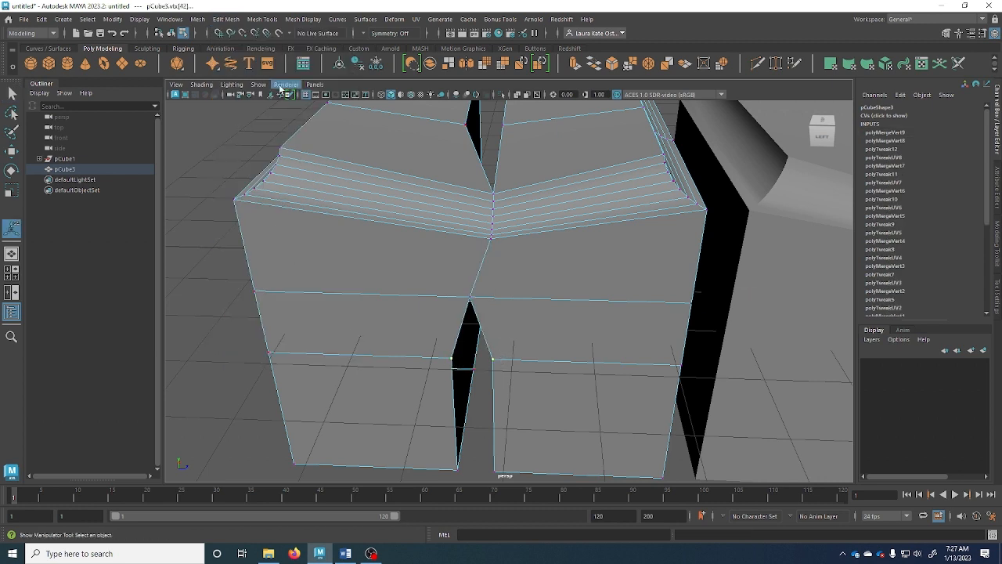
click(226, 20)
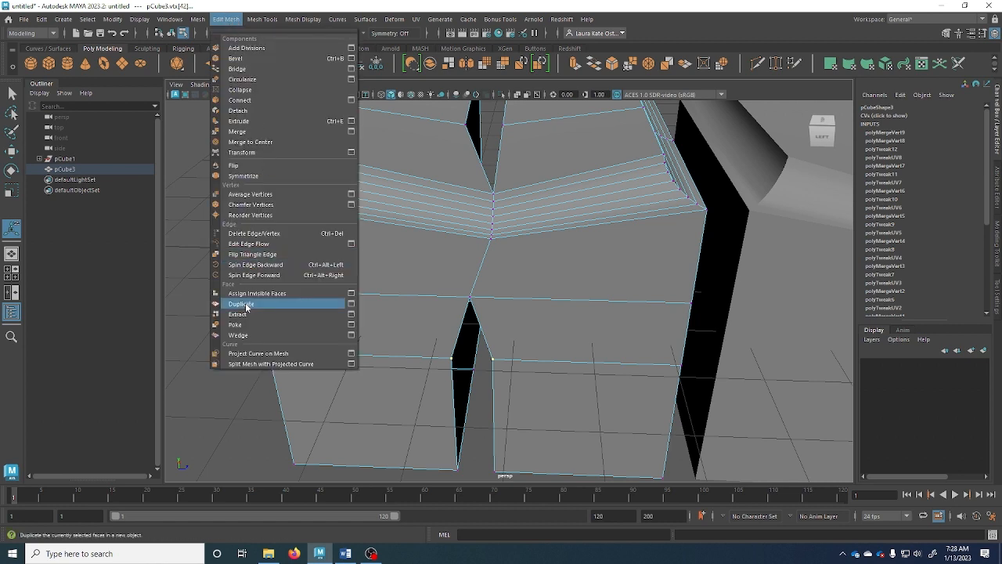
click(259, 143)
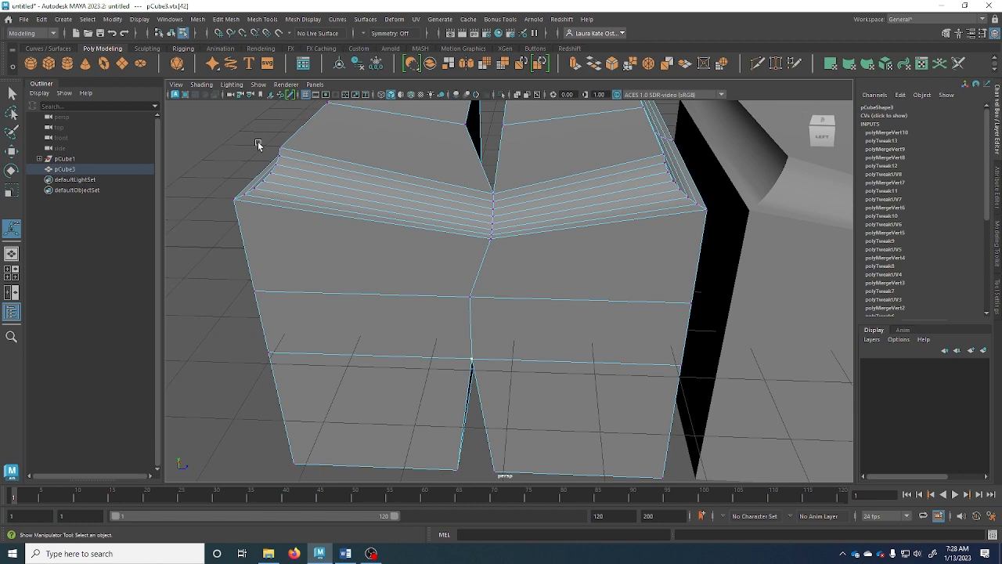
Fill the remaining triangular gap at the base of the front side with Append to Polygon, joining its two border edges.
alt+middle_drag(595, 364, 570, 227)
alt+right_drag(570, 227, 509, 278)
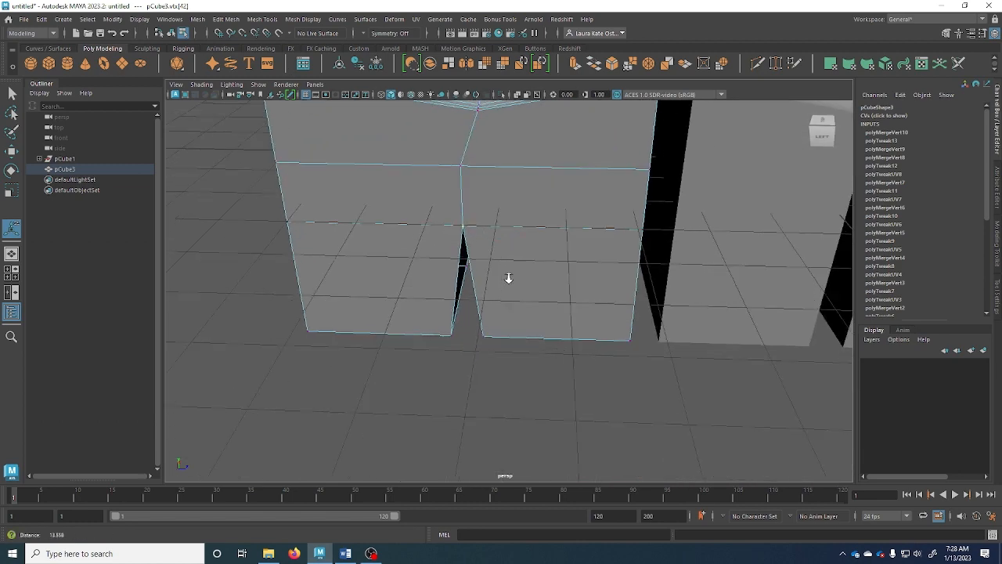
alt+drag(509, 278, 511, 242)
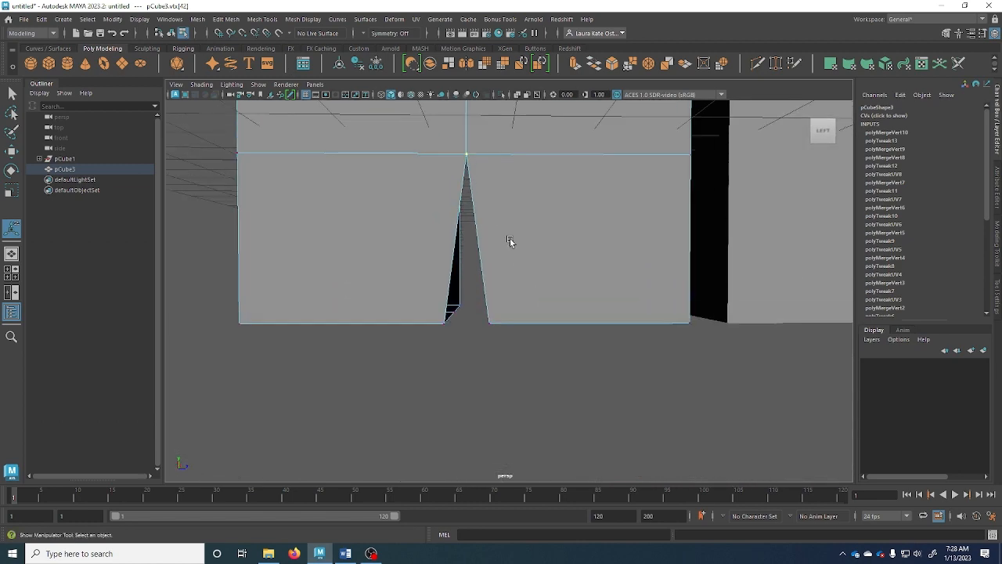
click(304, 18)
mouse_move(262, 19)
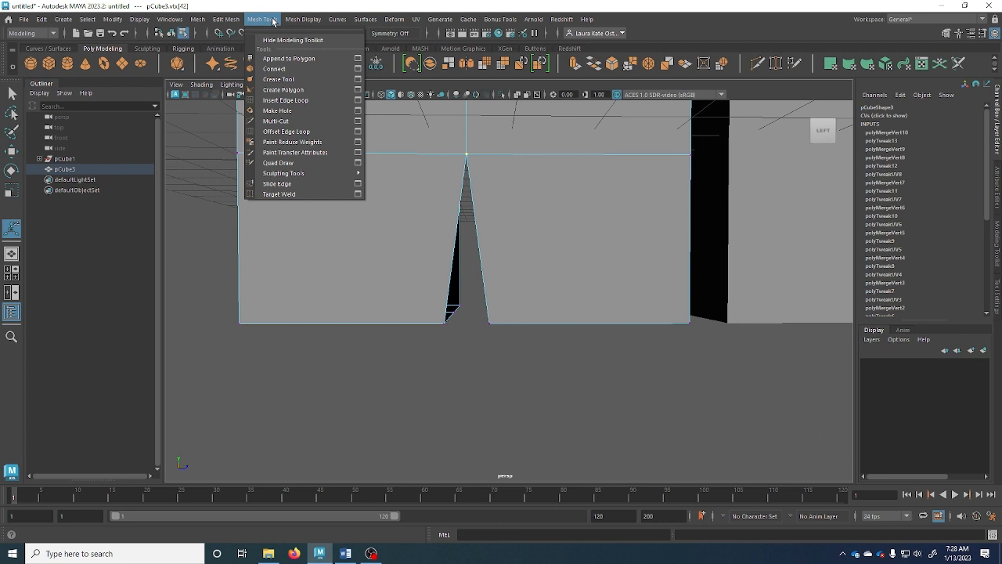
click(298, 60)
scroll(440, 241, up, 3)
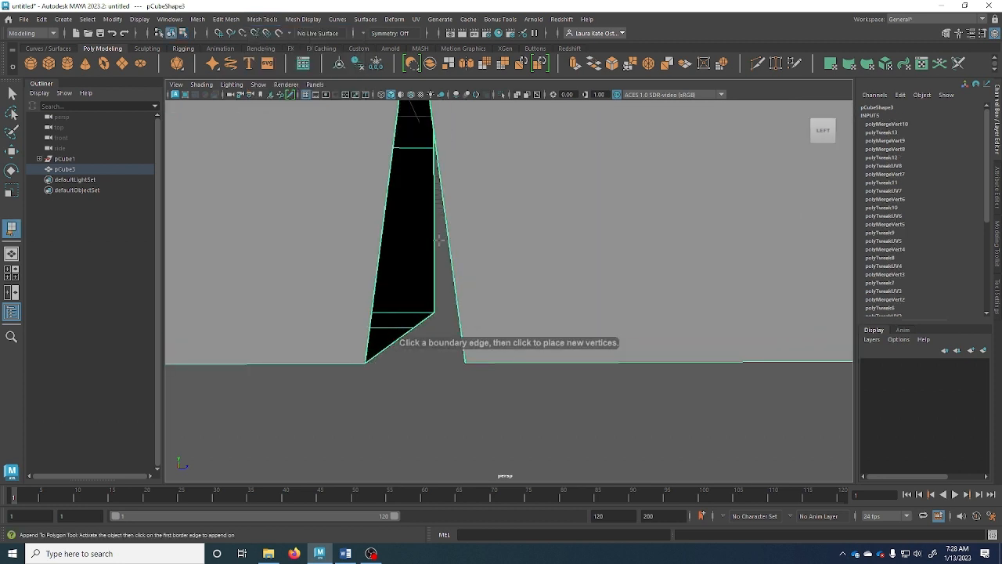
click(381, 243)
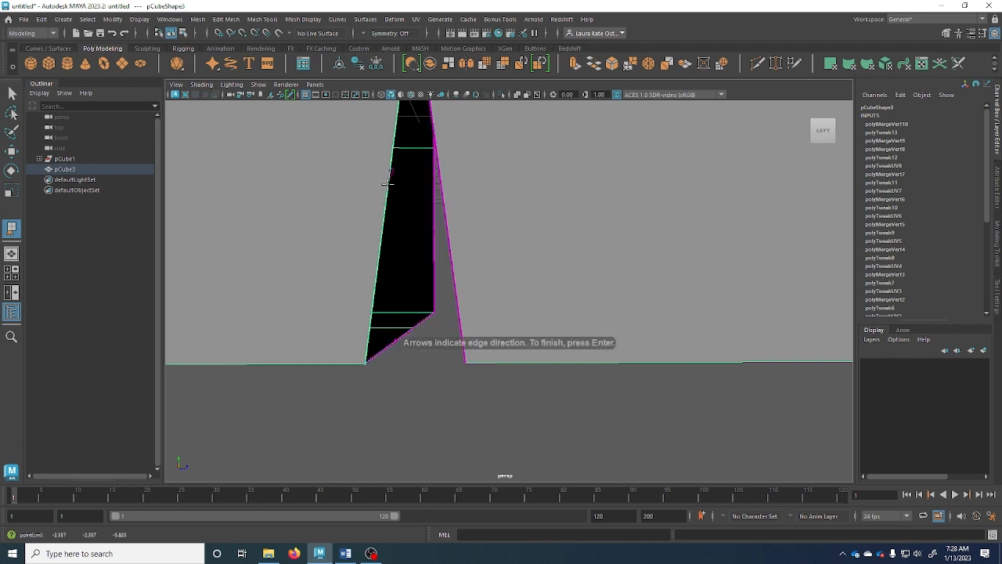
alt+drag(458, 209, 445, 212)
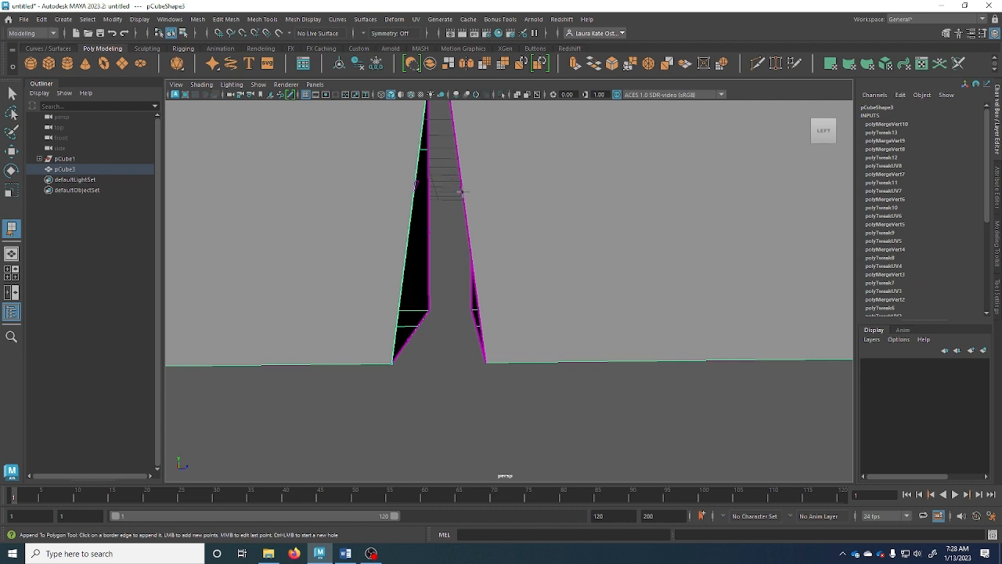
mouse_move(454, 191)
alt+mouse_down()
mouse_move(450, 179)
mouse_move(451, 188)
alt+mouse_up()
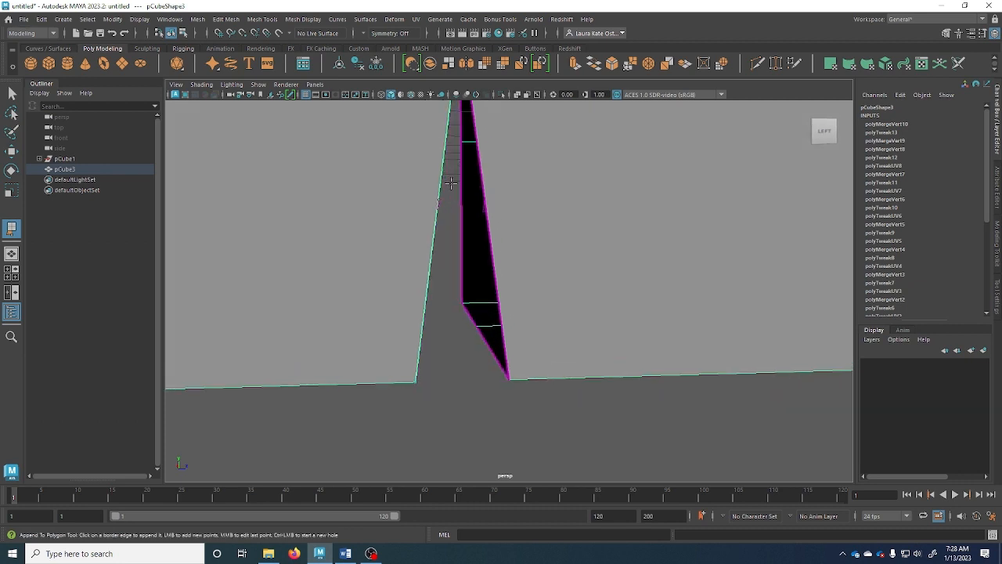
click(489, 231)
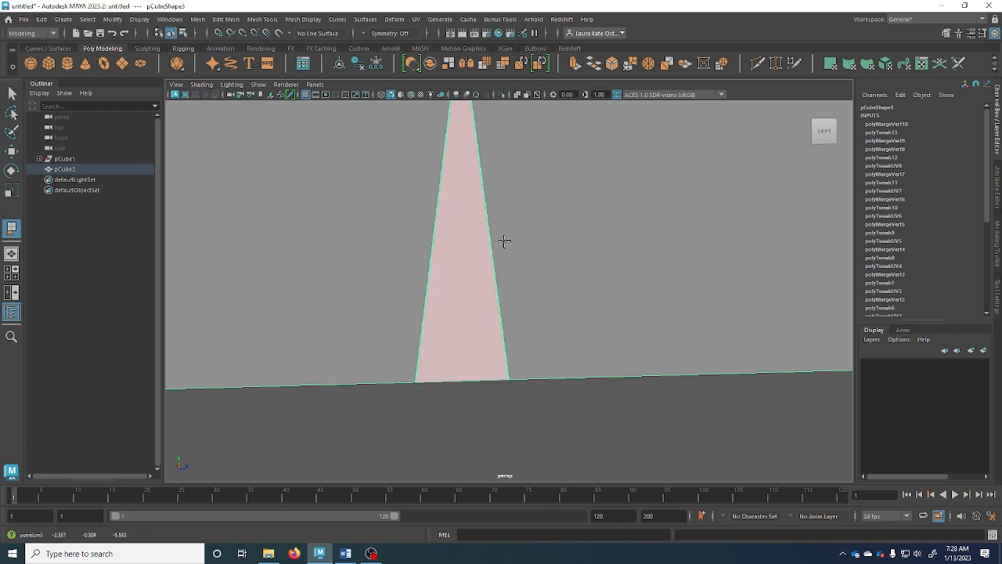
mouse_move(504, 241)
alt+mouse_down()
mouse_move(503, 263)
mouse_move(494, 236)
alt+mouse_up()
scroll(494, 237, down, 1)
scroll(495, 236, down, 3)
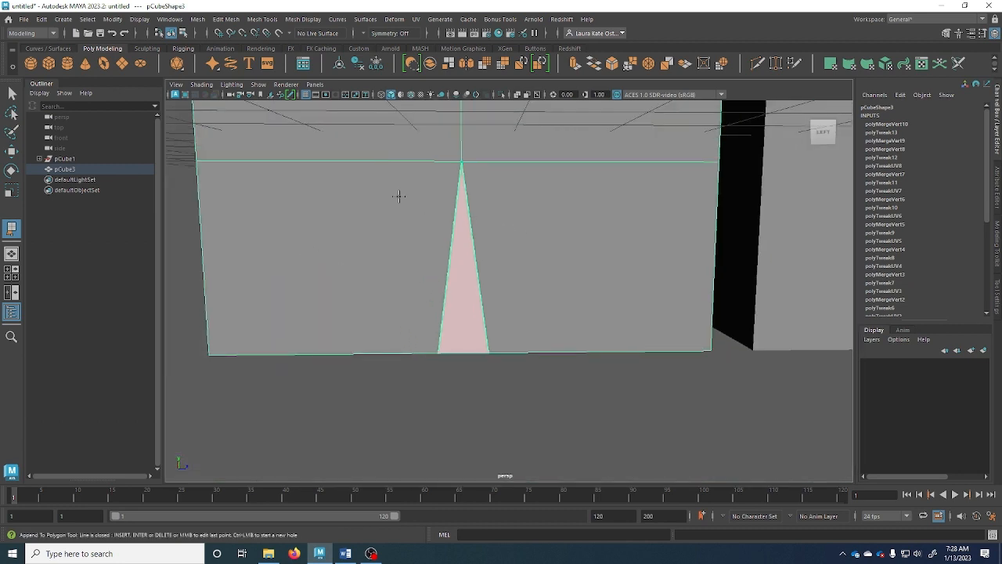
key(Return)
Bridge the first pair of facing border edges across the gap on the underside of the cube.
alt+drag(452, 222, 434, 293)
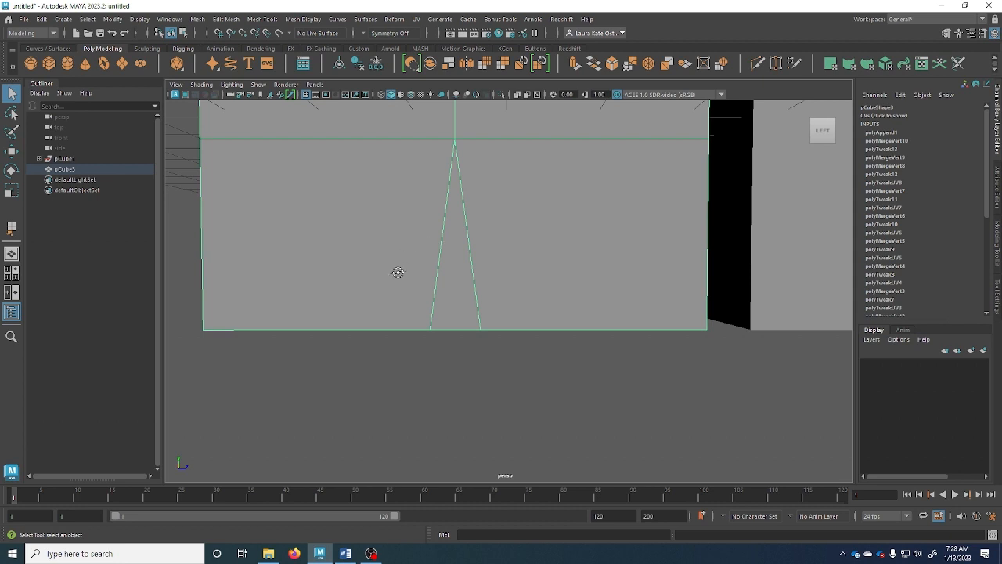
alt+drag(398, 271, 398, 208)
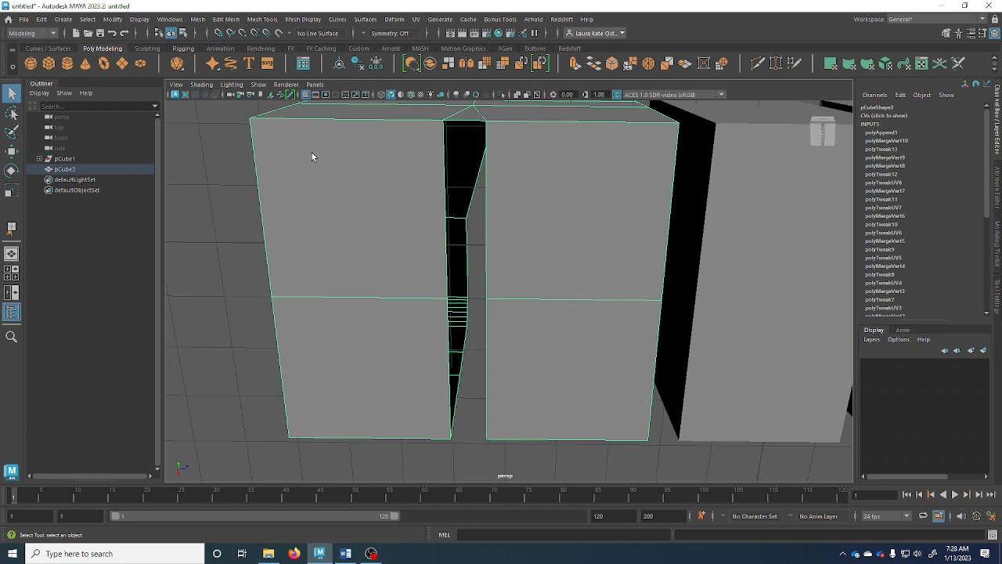
click(229, 20)
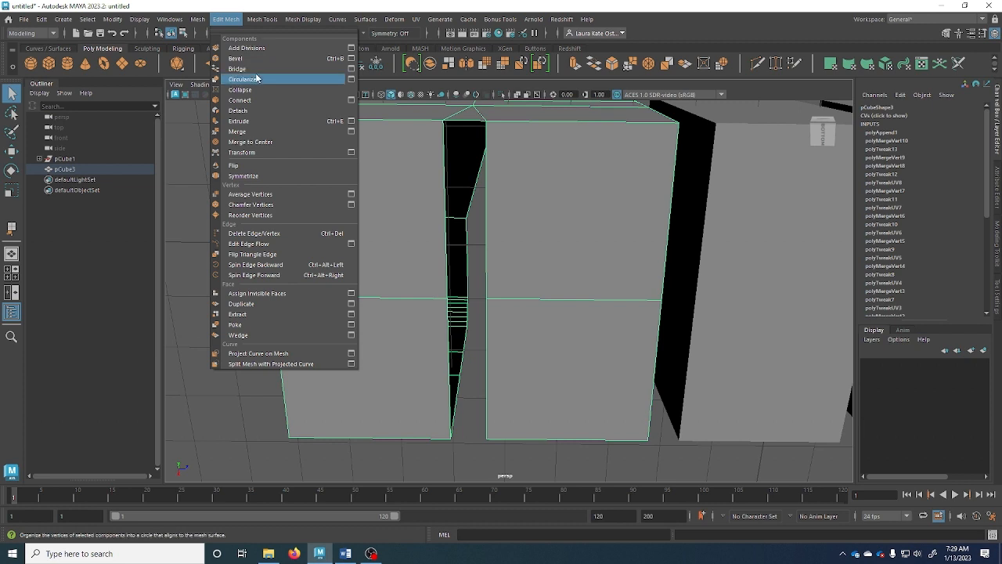
right_drag(444, 222, 445, 205)
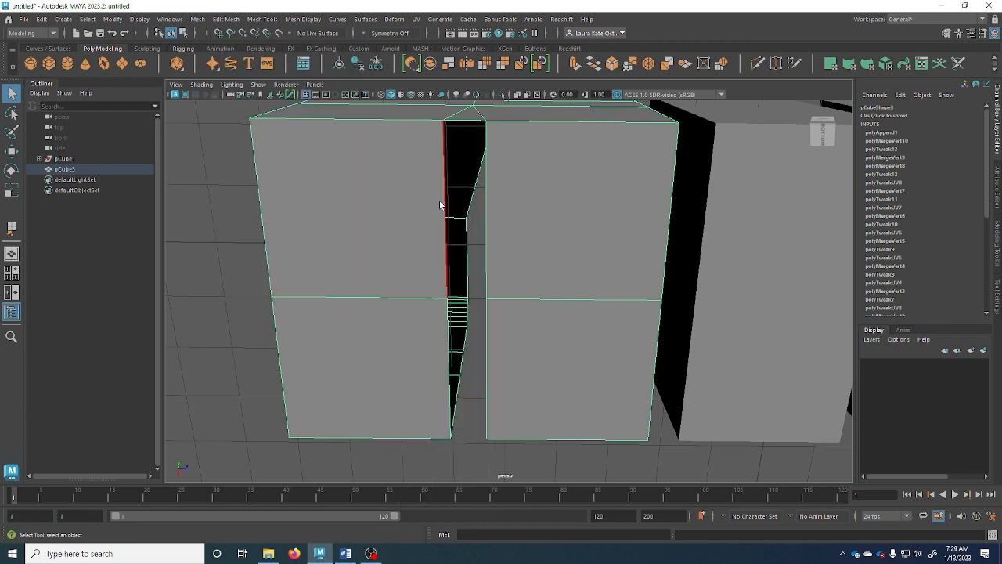
shift+click(485, 210)
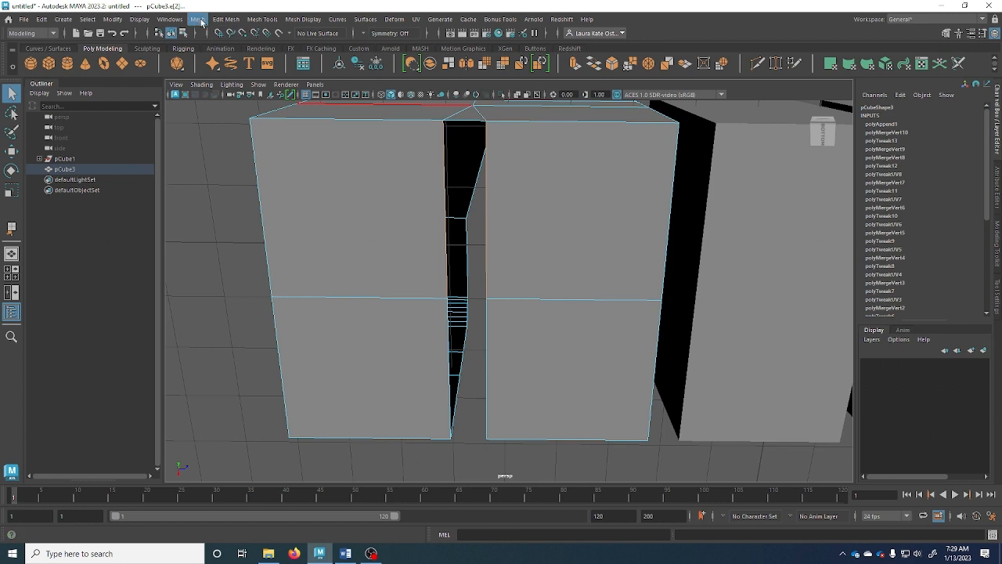
click(225, 19)
click(242, 71)
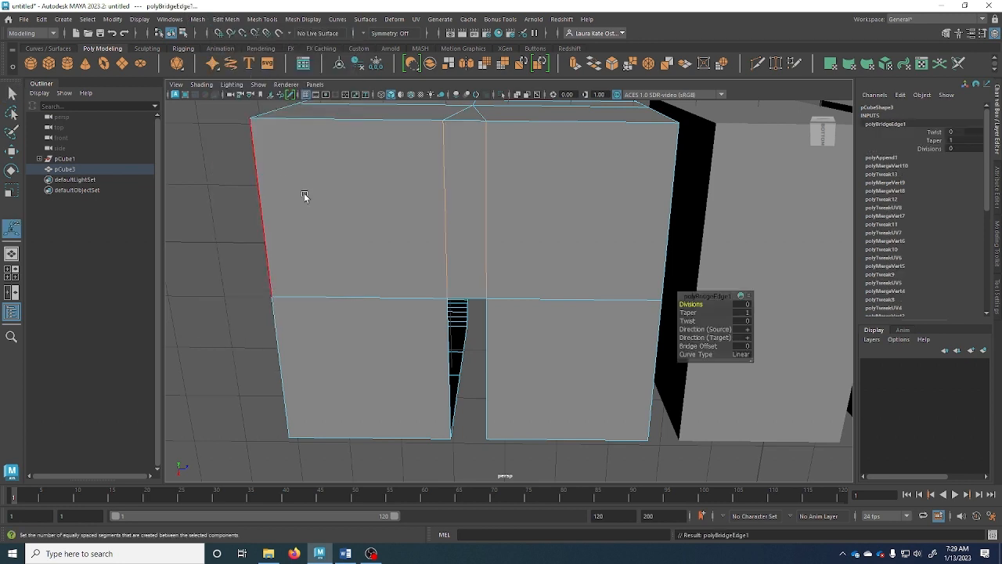
Repeat the Bridge on the second pair of facing border edges to close the rest of the underside gap.
click(452, 368)
shift+click(487, 370)
key(g)
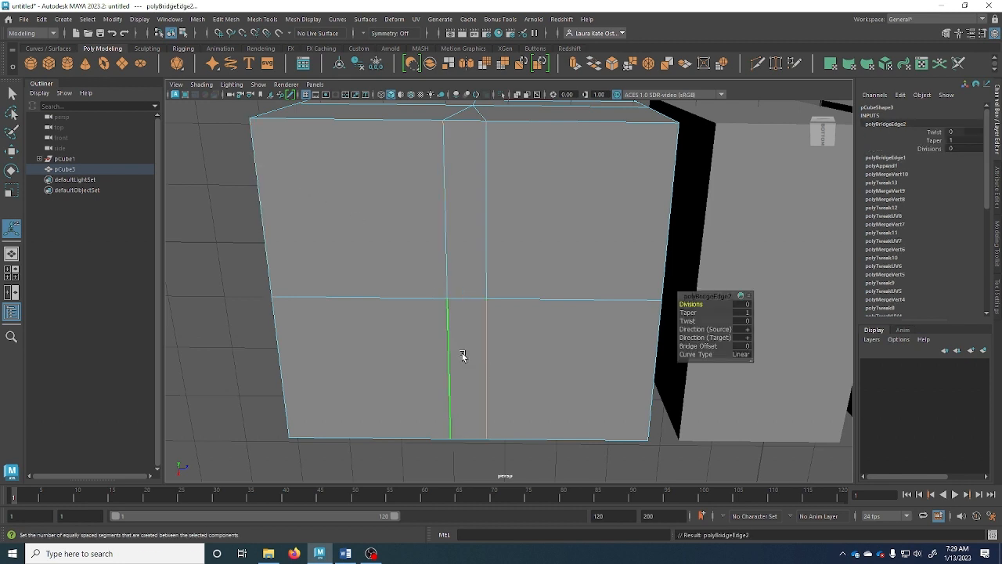
Examine the gap still open across the cube's top and side, checking the border edges along it.
alt+drag(462, 353, 492, 343)
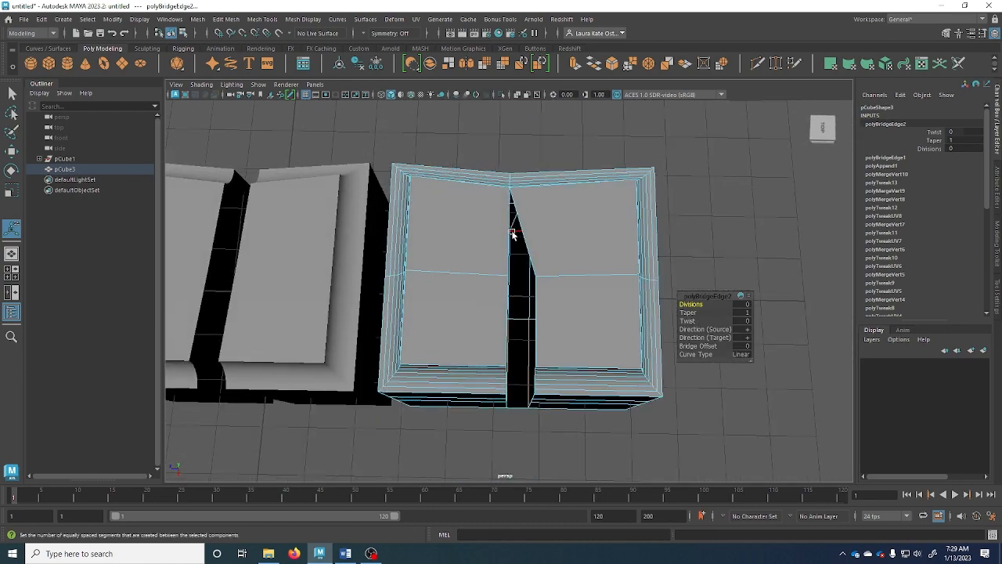
click(512, 232)
scroll(521, 279, up, 5)
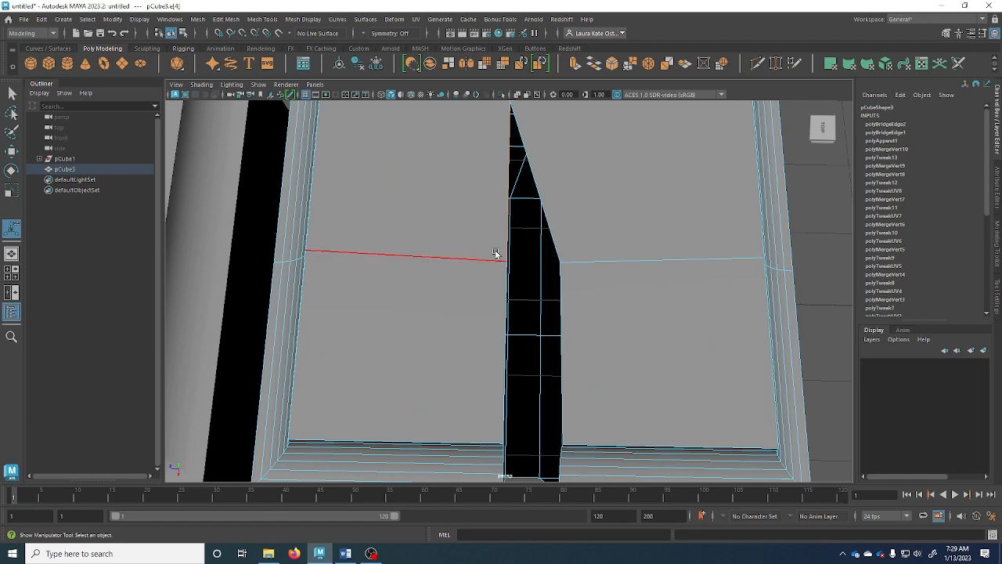
scroll(548, 270, down, 5)
alt+drag(496, 331, 509, 294)
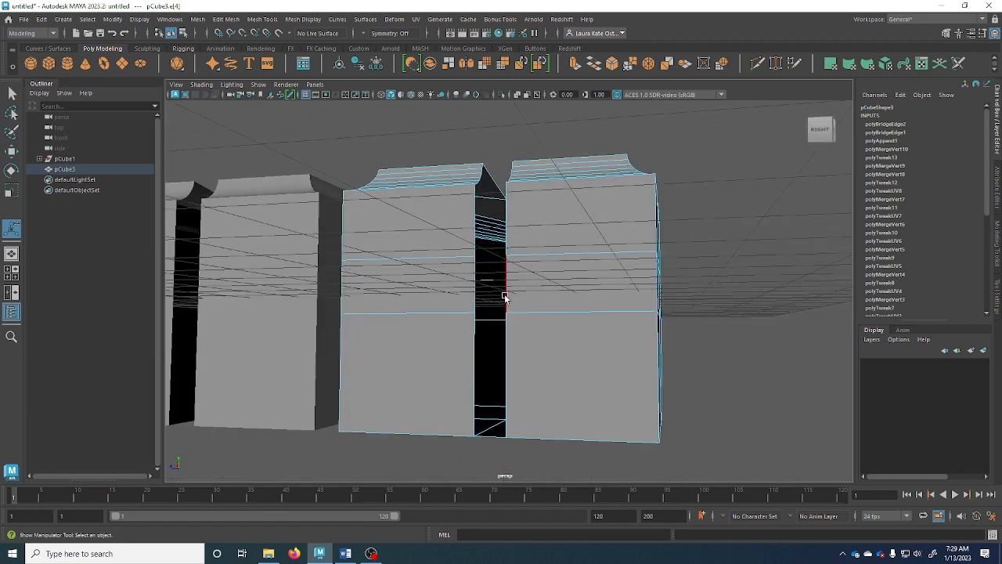
click(473, 363)
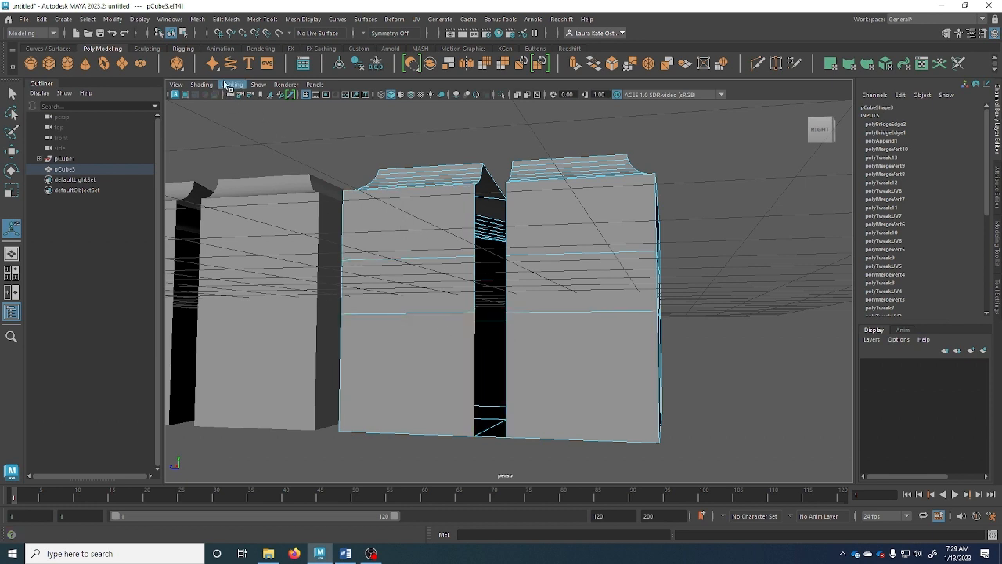
click(222, 19)
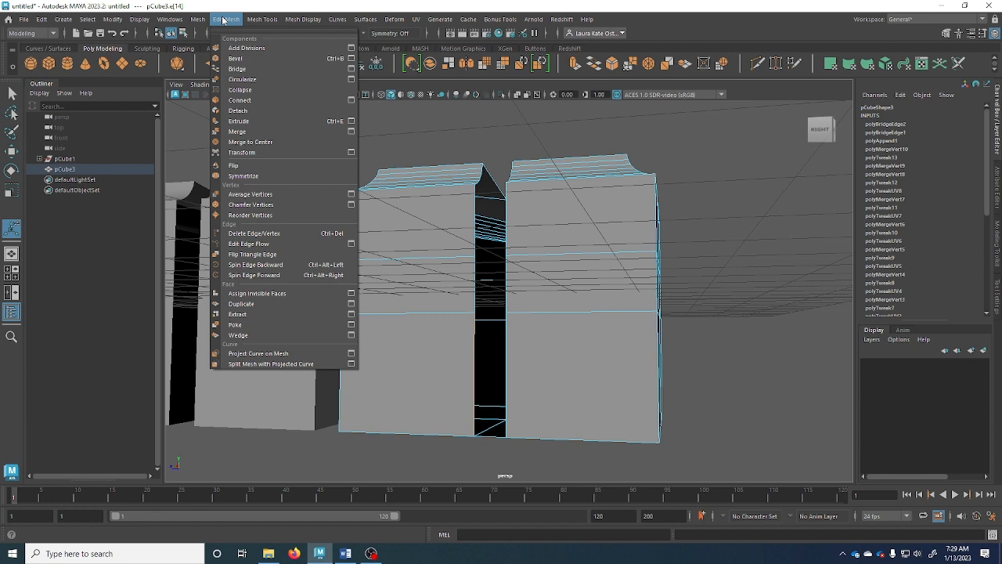
mouse_move(259, 18)
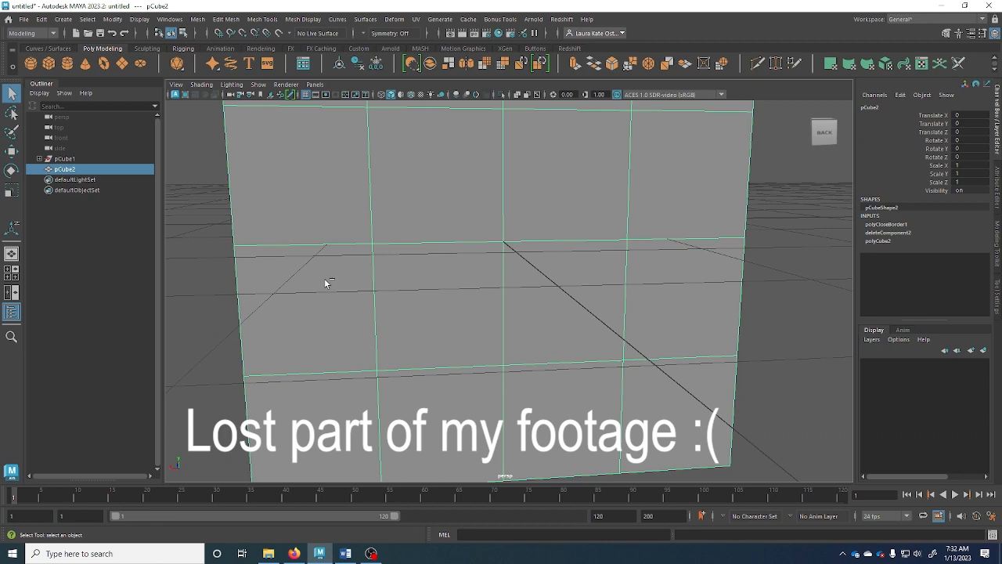
Undo the previous hole filling and close the one-face hole on the cube's back again with Fill Hole.
key(ctrl+z)
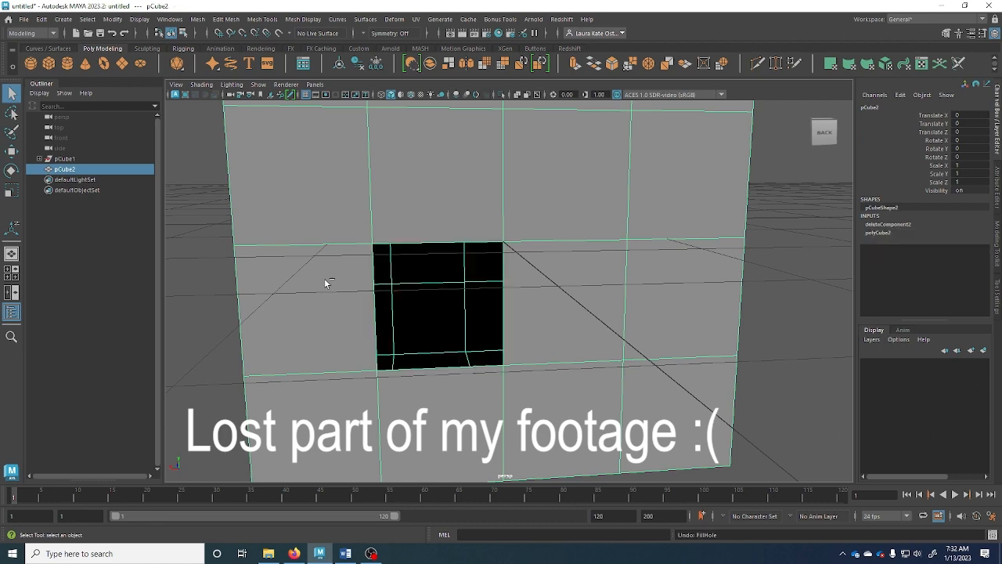
key(ctrl+z)
alt+right_drag(468, 329, 514, 235)
alt+right_drag(503, 257, 494, 289)
alt+drag(494, 290, 347, 316)
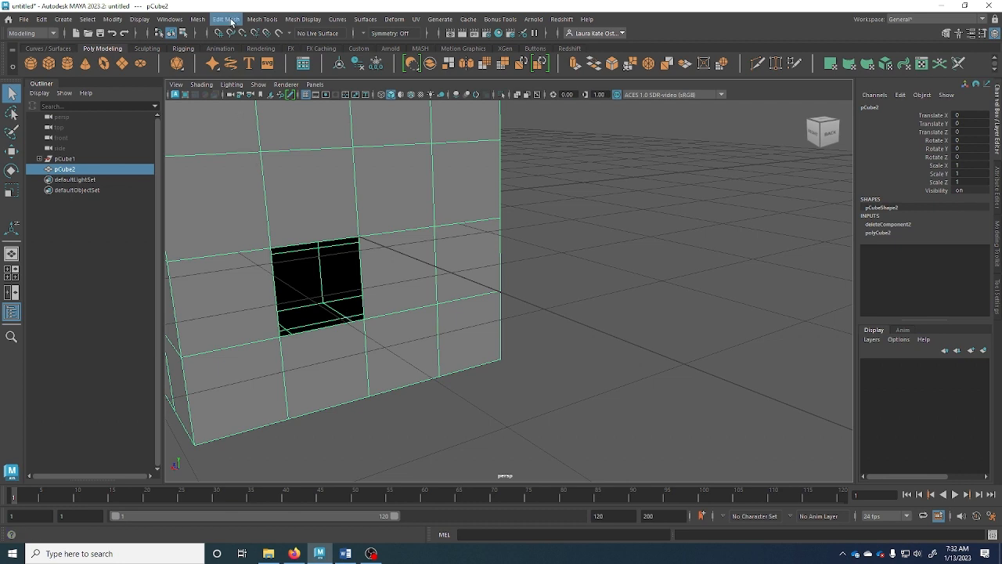
click(198, 19)
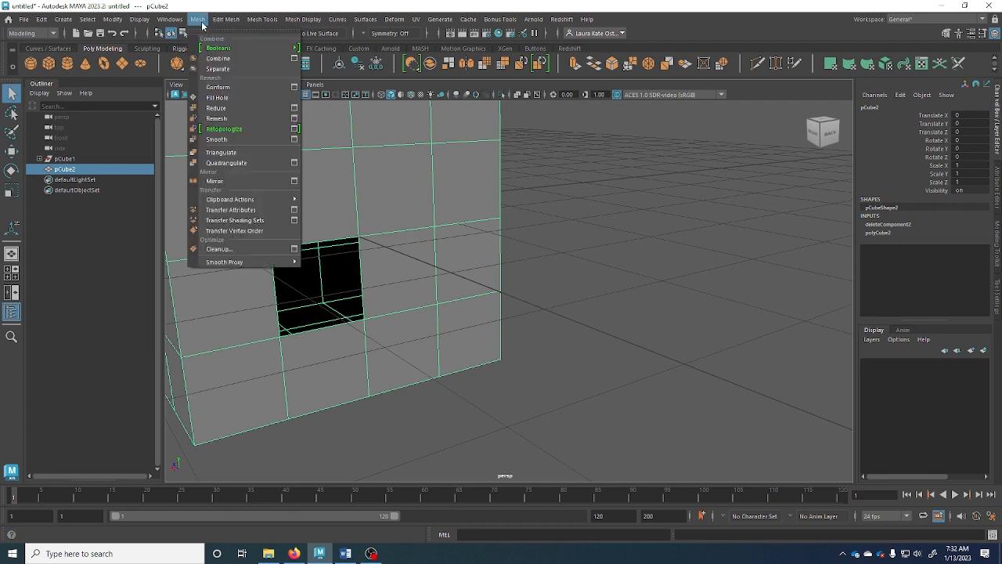
click(215, 98)
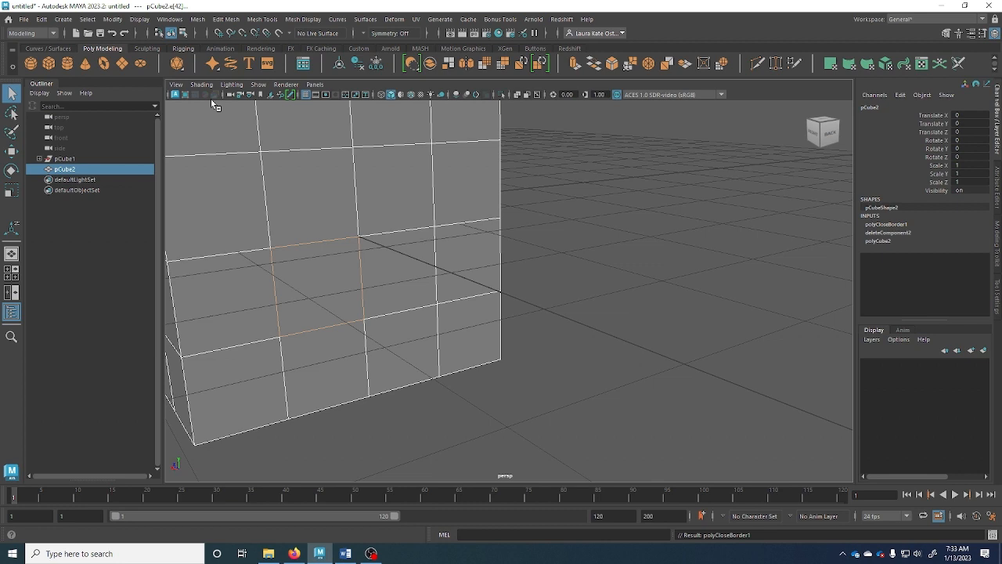
Delete the shared edges between the four central faces on the cube's back, merging them into one large face.
alt+drag(316, 247, 343, 244)
right_drag(343, 244, 341, 224)
click(335, 241)
click(342, 247)
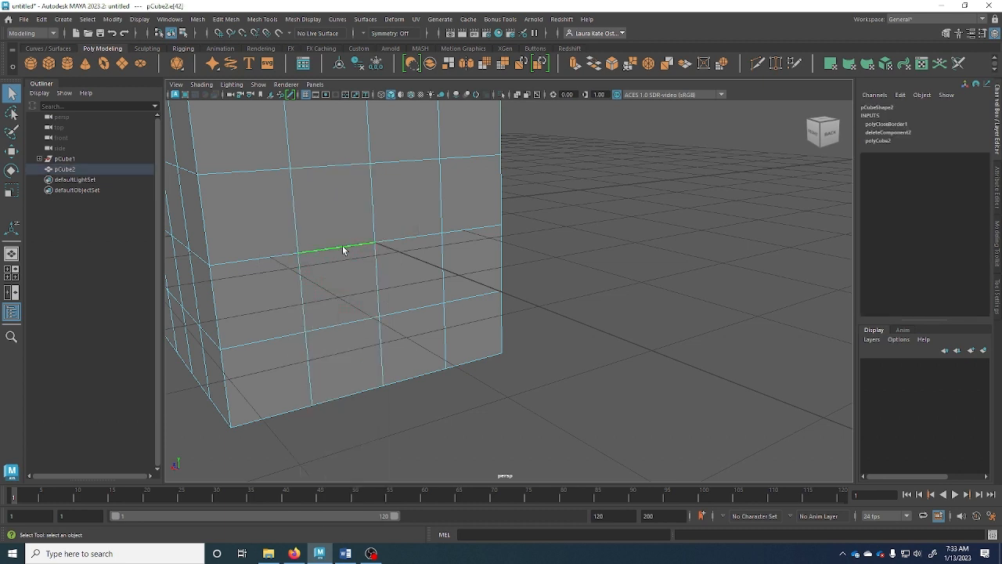
key(e)
key(r)
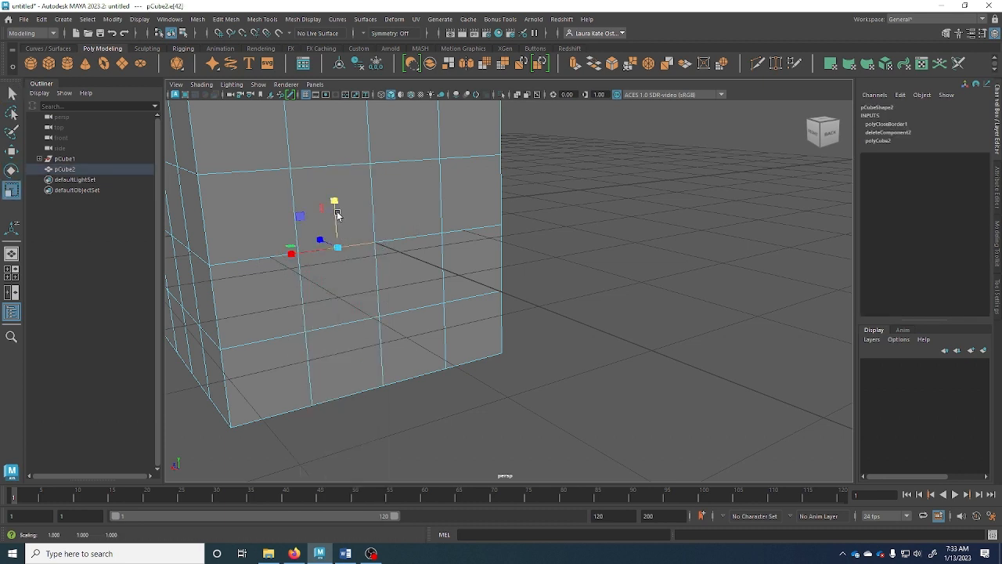
right_drag(352, 245, 350, 223)
shift+click(371, 210)
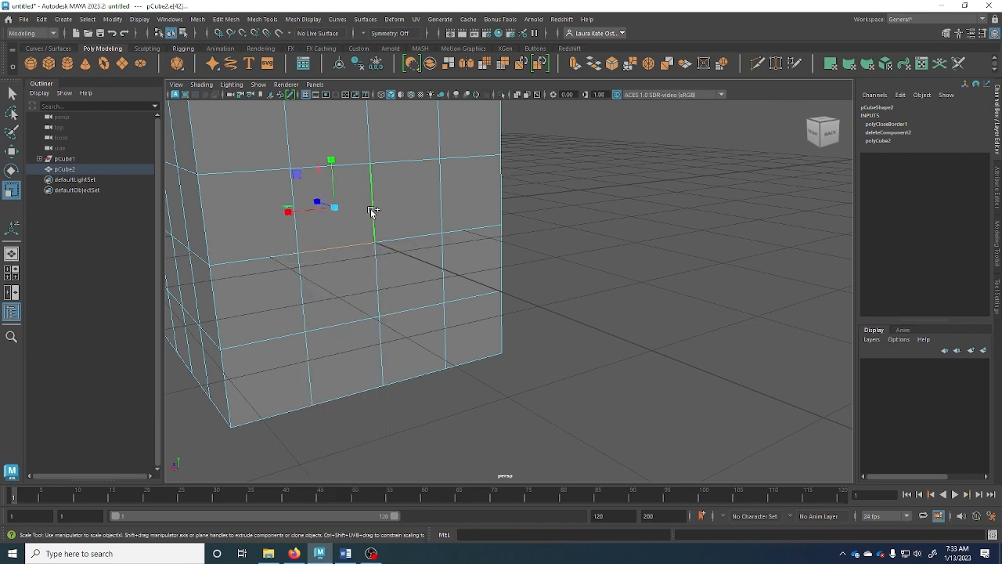
shift+click(387, 236)
key(Delete)
Delete the large merged face to open a two-by-two hole in the cube's back.
alt+drag(380, 264, 391, 241)
right_click(398, 237)
click(398, 263)
click(405, 251)
key(Delete)
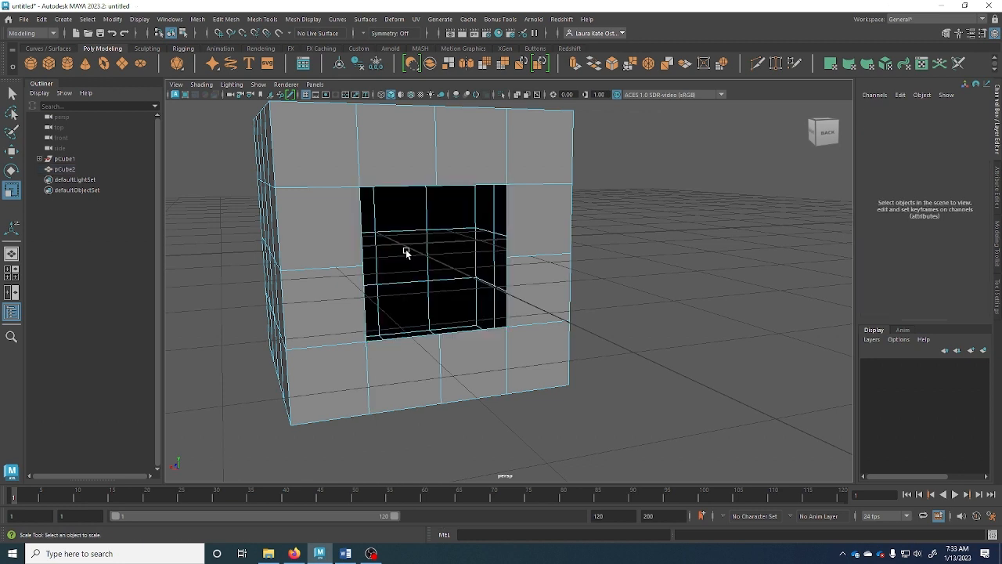
Close the two-by-two hole on the cube's back with Fill Hole and undo the fill.
right_drag(276, 176, 307, 153)
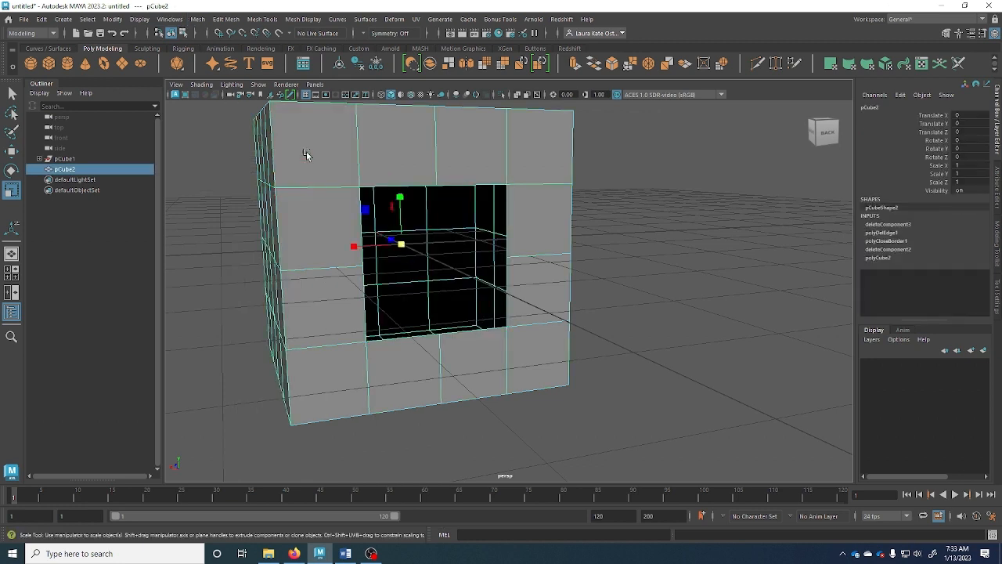
click(197, 18)
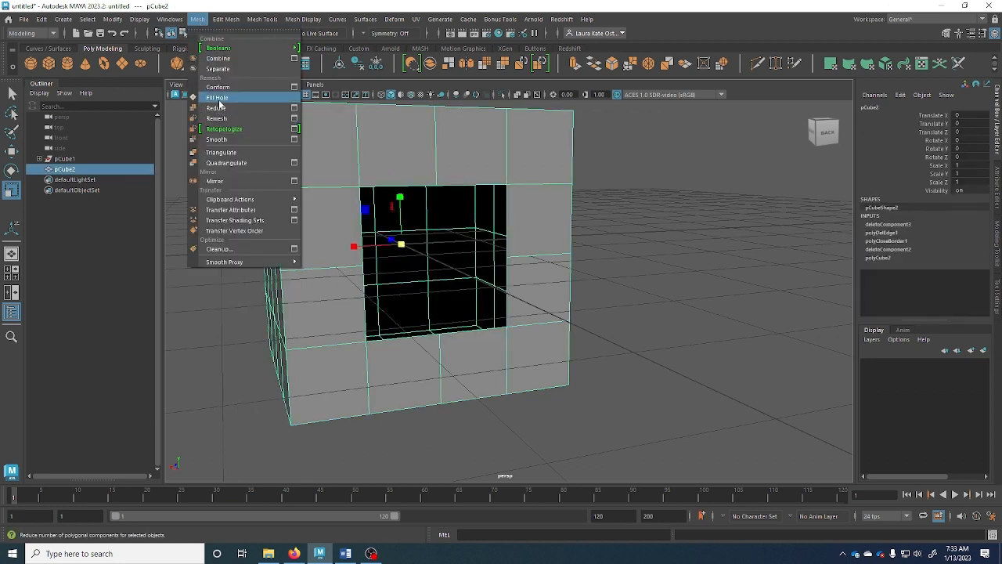
click(222, 97)
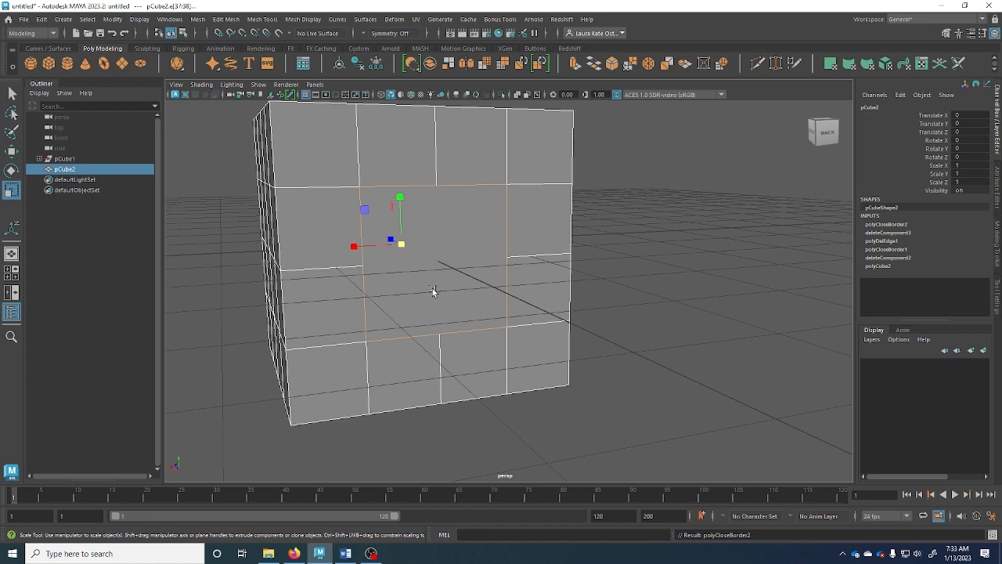
key(ctrl+z)
Delete two separate faces on the cube's adjacent side and one face on its top to create more holes.
alt+drag(393, 269, 458, 284)
alt+middle_drag(354, 254, 565, 278)
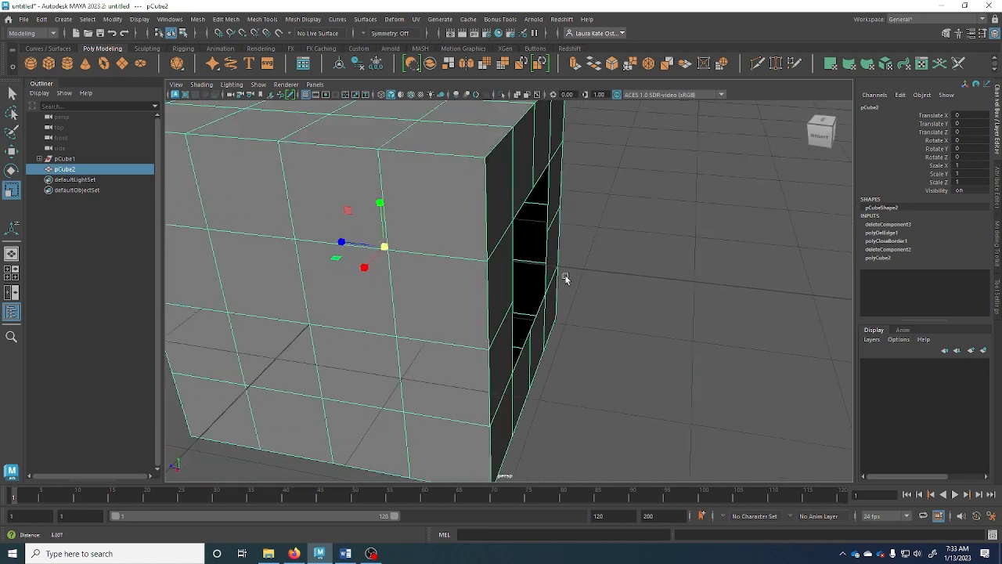
scroll(566, 279, down, 2)
right_drag(382, 291, 379, 280)
click(369, 292)
key(Delete)
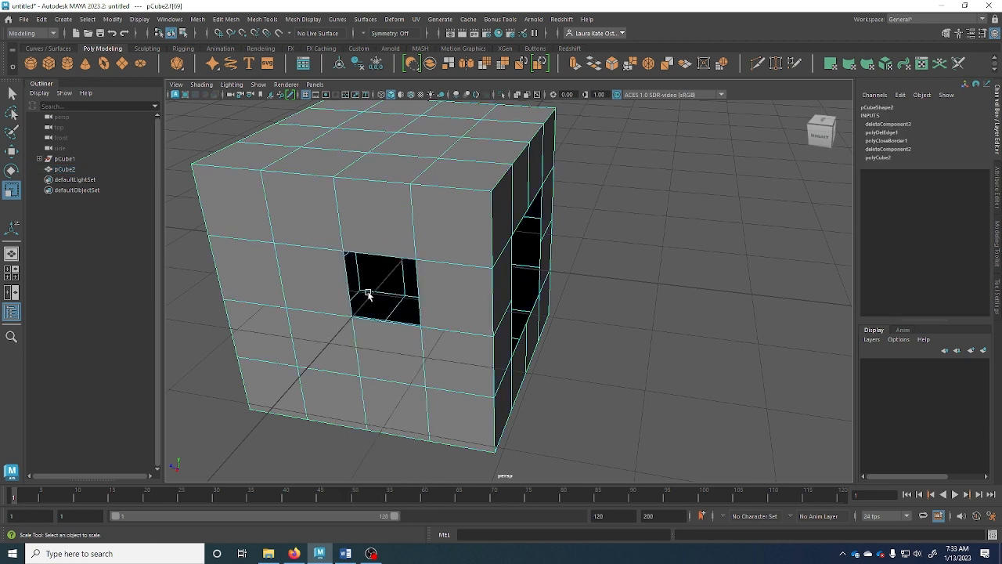
click(354, 139)
key(Delete)
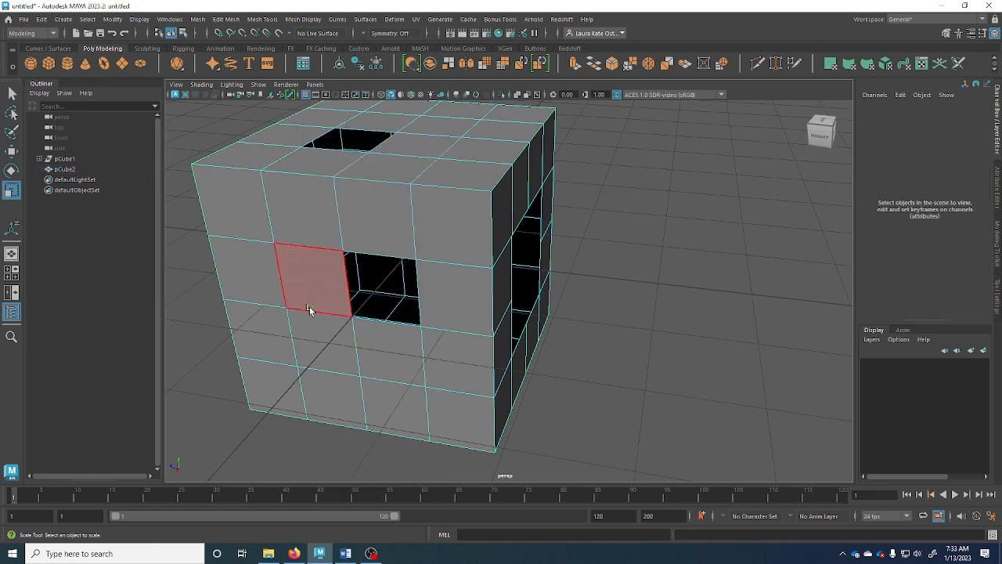
click(258, 332)
key(Delete)
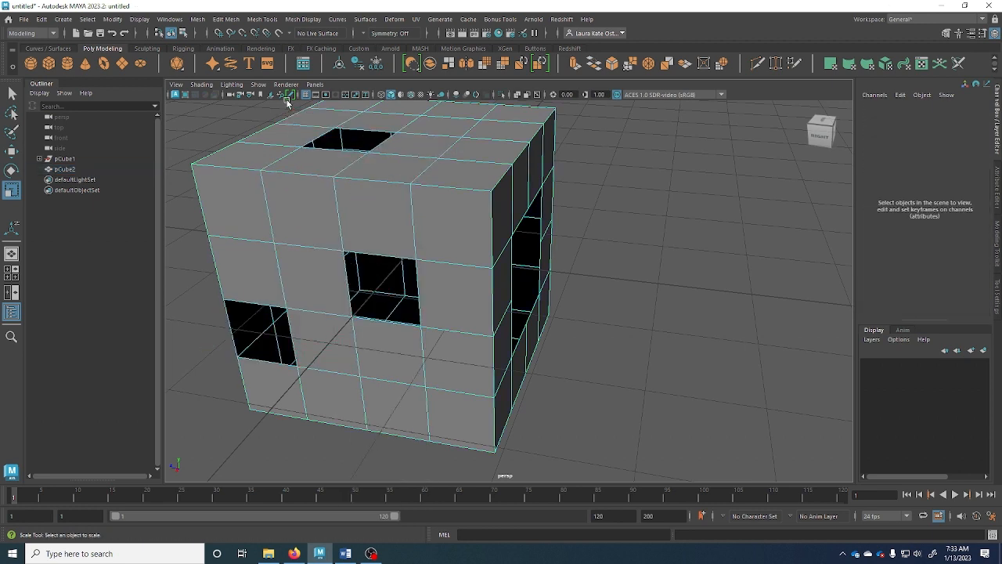
Apply Fill Hole to the whole cube to close all its holes at once, and undo the fill.
key(F8)
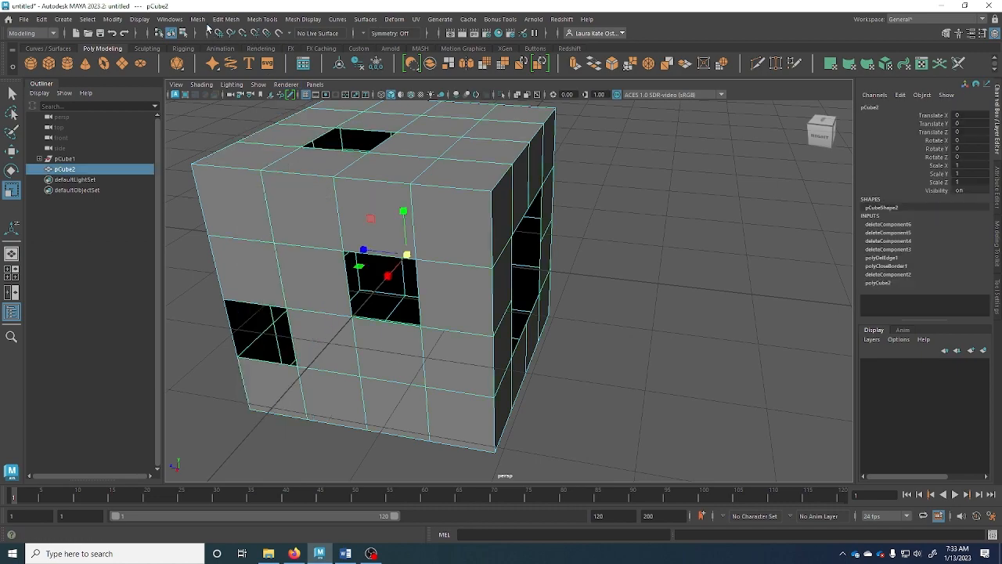
click(198, 19)
click(223, 101)
alt+drag(443, 272, 375, 287)
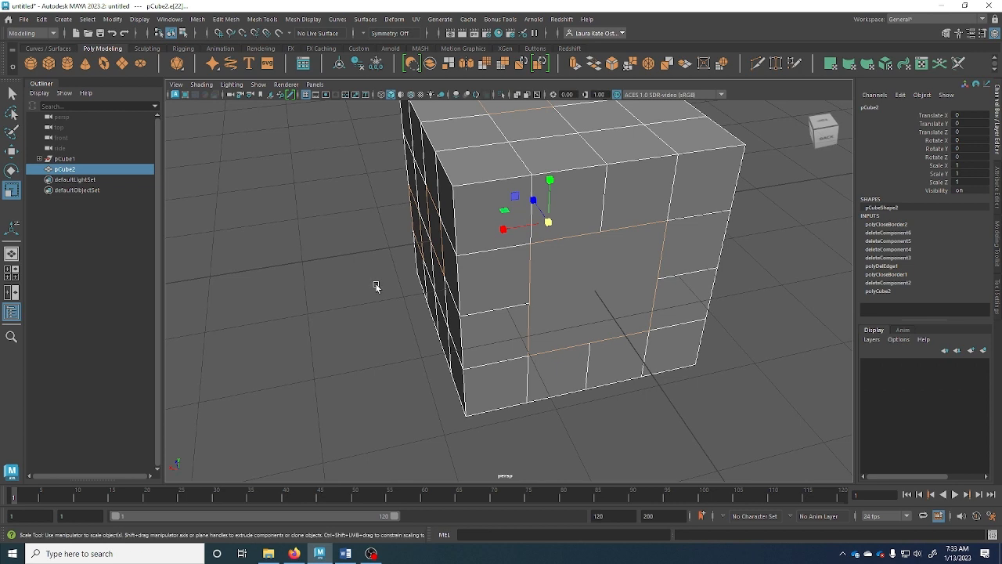
key(ctrl+z)
Delete the face directly above the large back hole and the adjoining top face, extending the opening over the cube's edge.
right_drag(588, 197, 587, 225)
click(537, 197)
key(Delete)
click(548, 147)
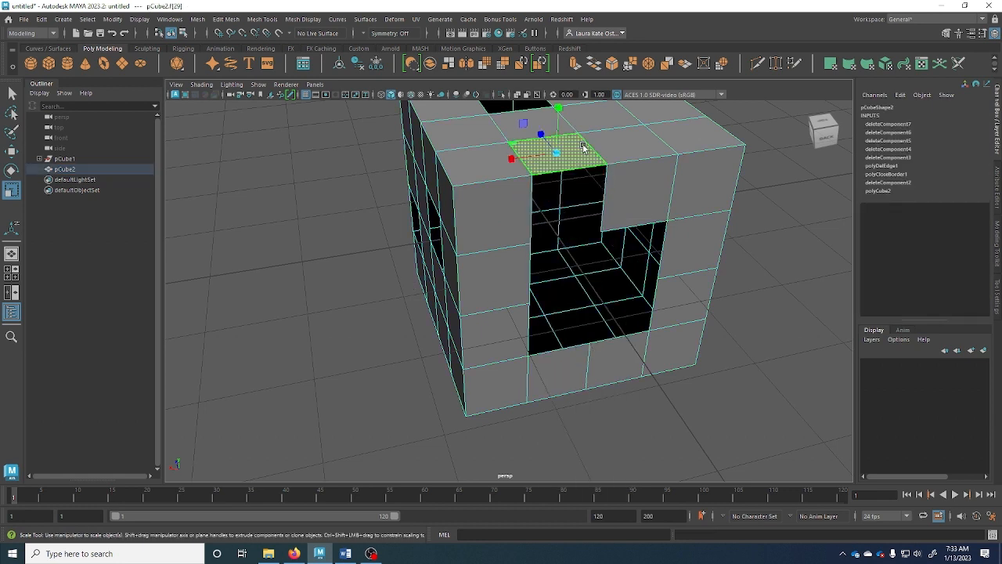
key(Delete)
click(569, 181)
key(Delete)
Apply Fill Hole to the whole cube, including the opening that wraps over the edge, and inspect the filled corner.
right_drag(388, 181, 428, 166)
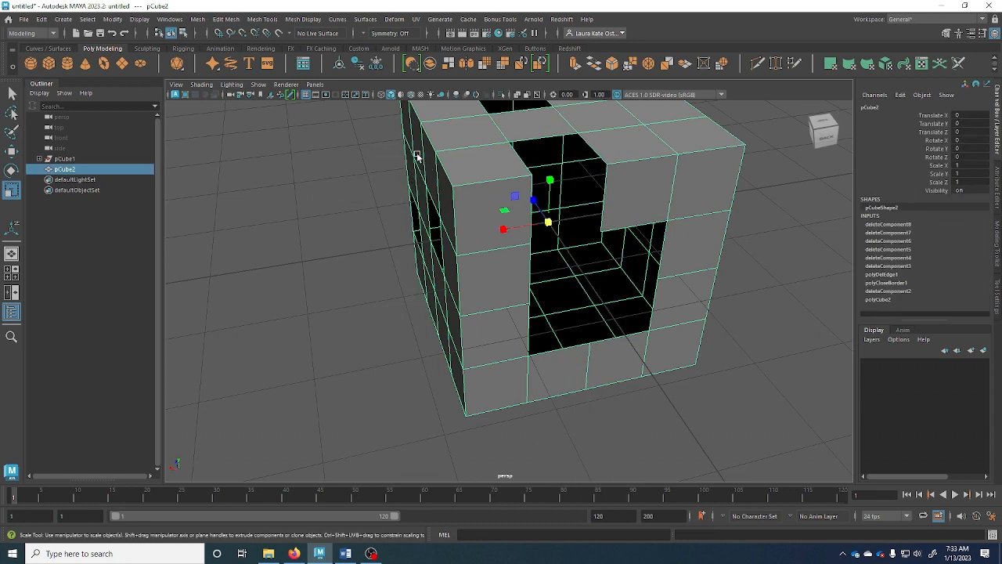
click(197, 18)
click(219, 98)
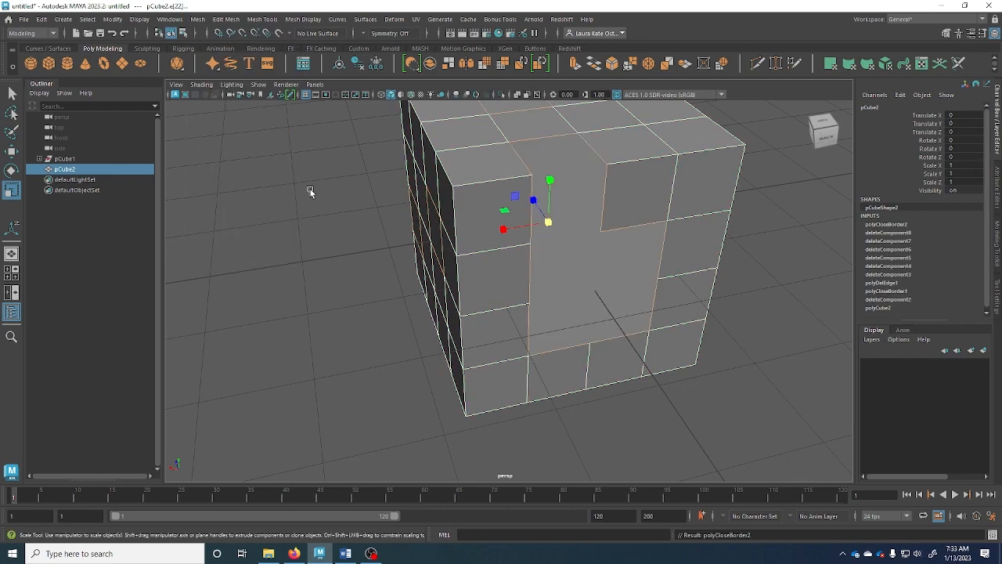
alt+drag(309, 188, 658, 296)
alt+right_drag(659, 292, 627, 140)
alt+right_drag(549, 208, 492, 214)
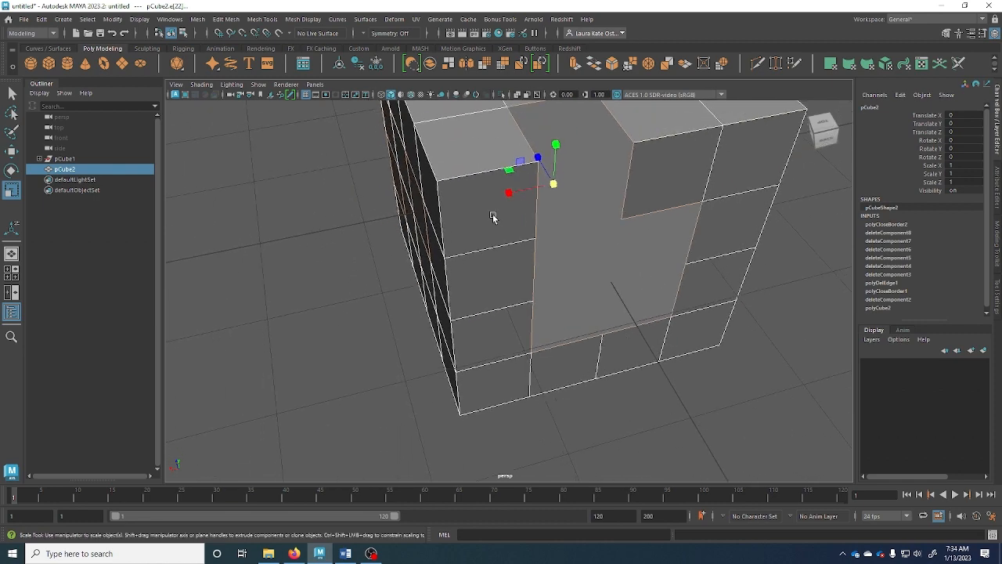